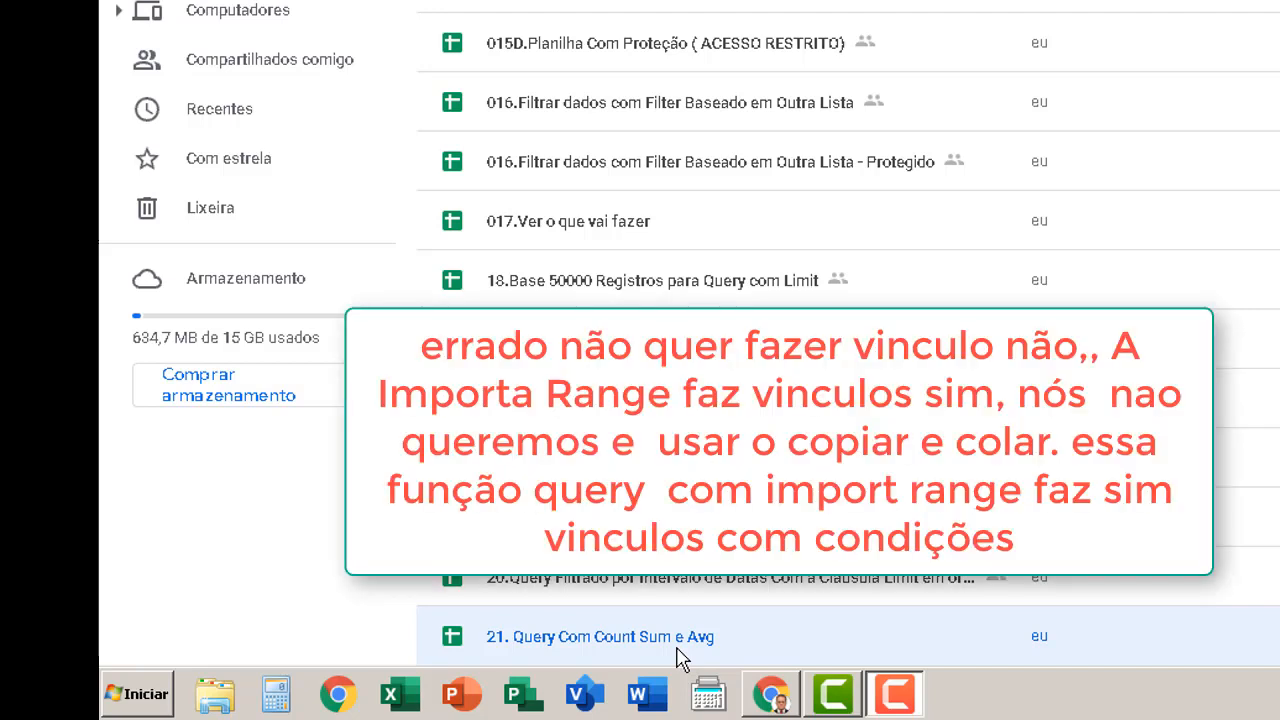
Open the "21. Query Com Count Sum e Avg" spreadsheet and examine the six query formulas on its Formula sheet
{"action": "double_click", "coordinate": [679, 658]}
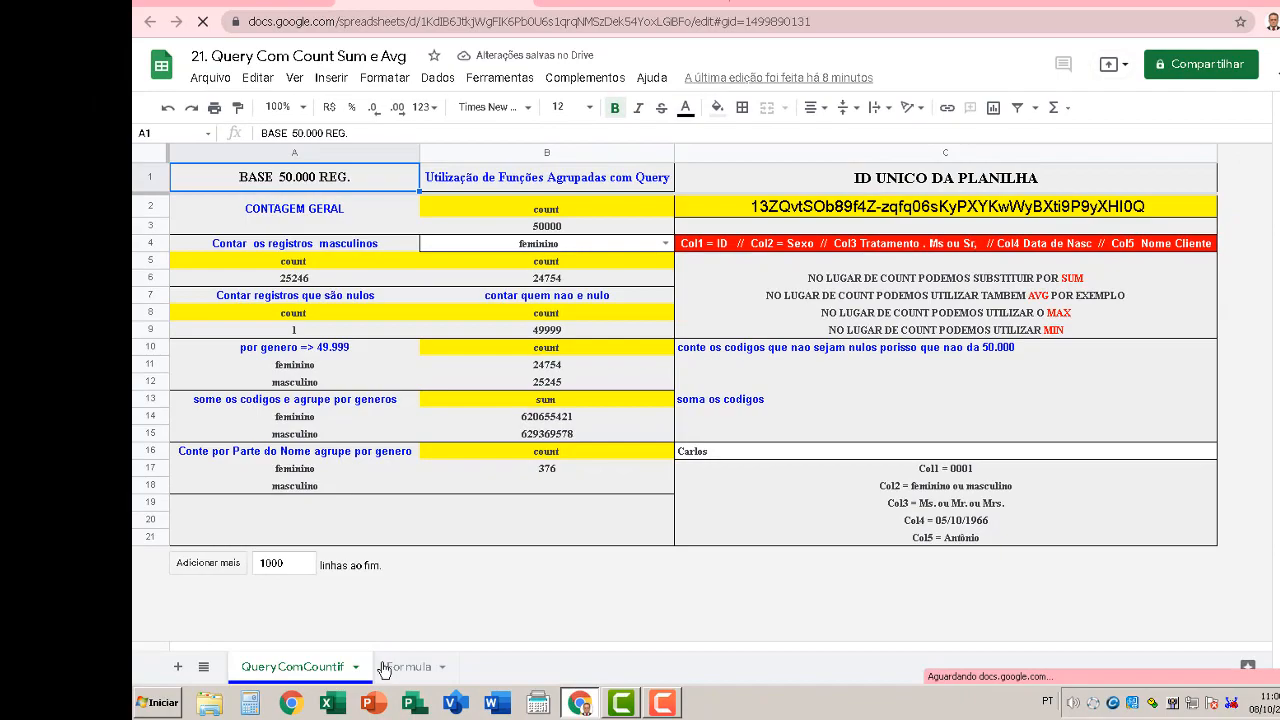
{"action": "left_click", "coordinate": [514, 640]}
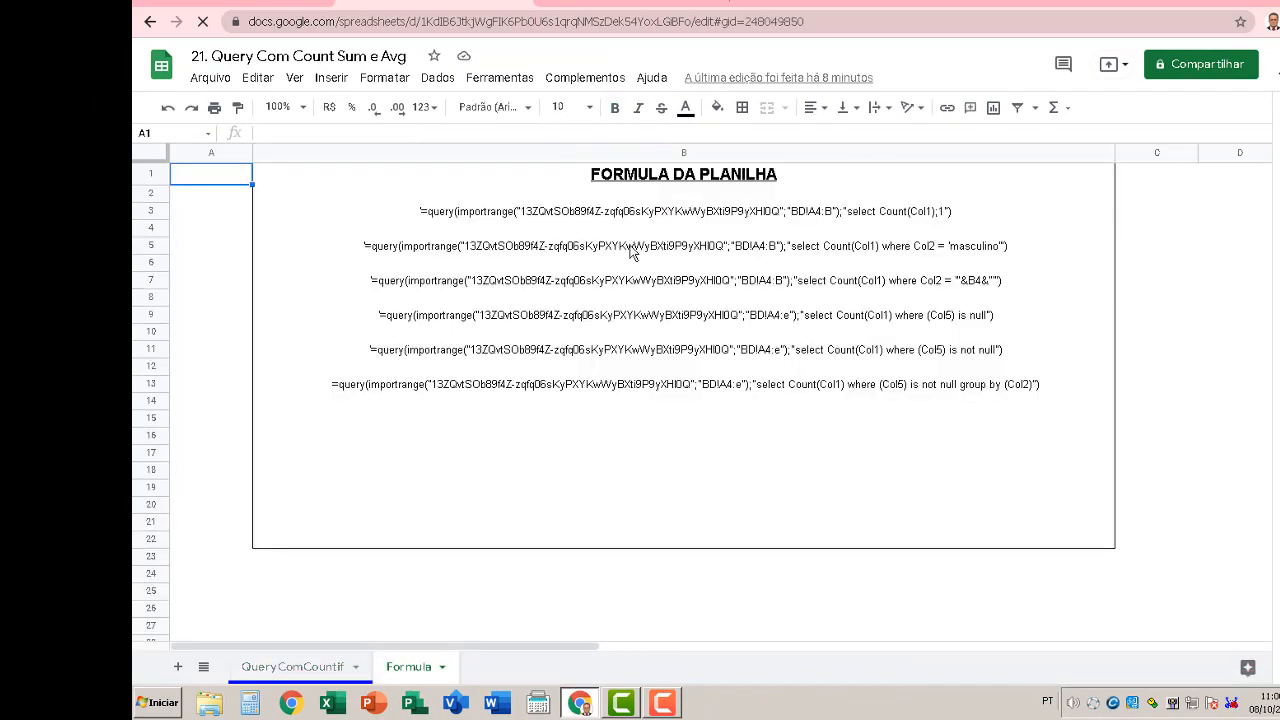
{"action": "left_click", "coordinate": [642, 210]}
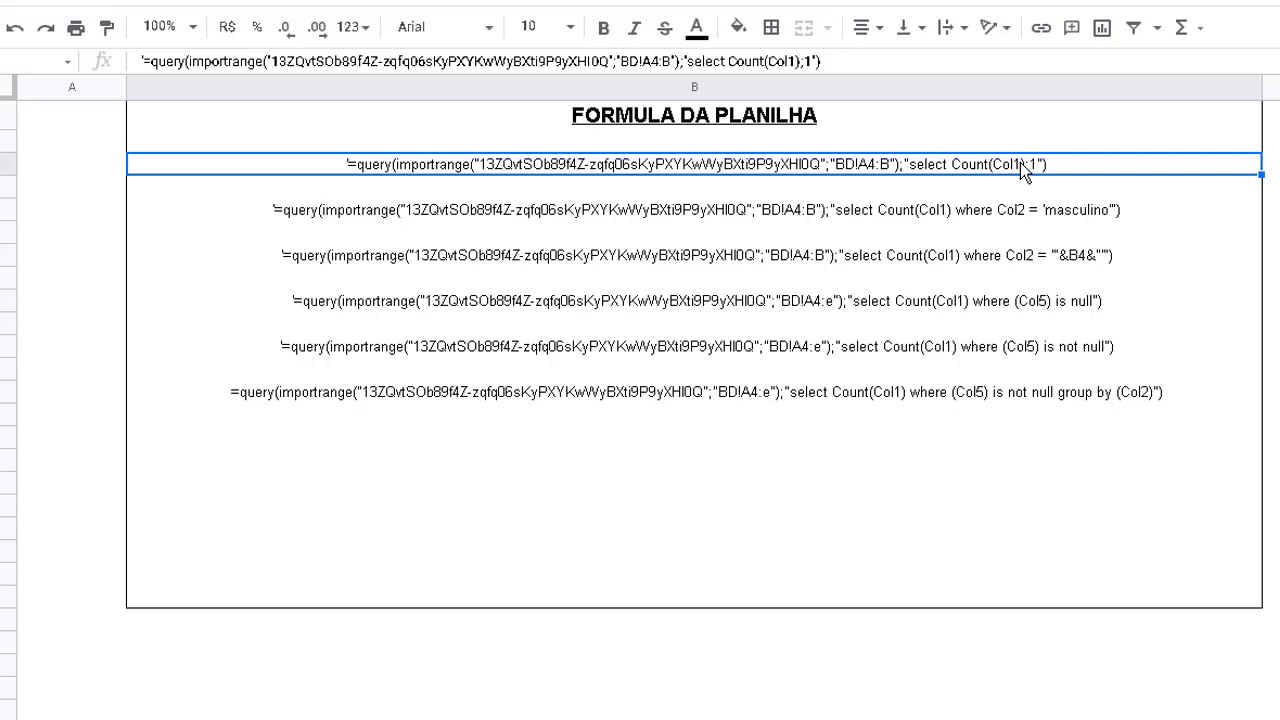
{"action": "left_click", "coordinate": [994, 211]}
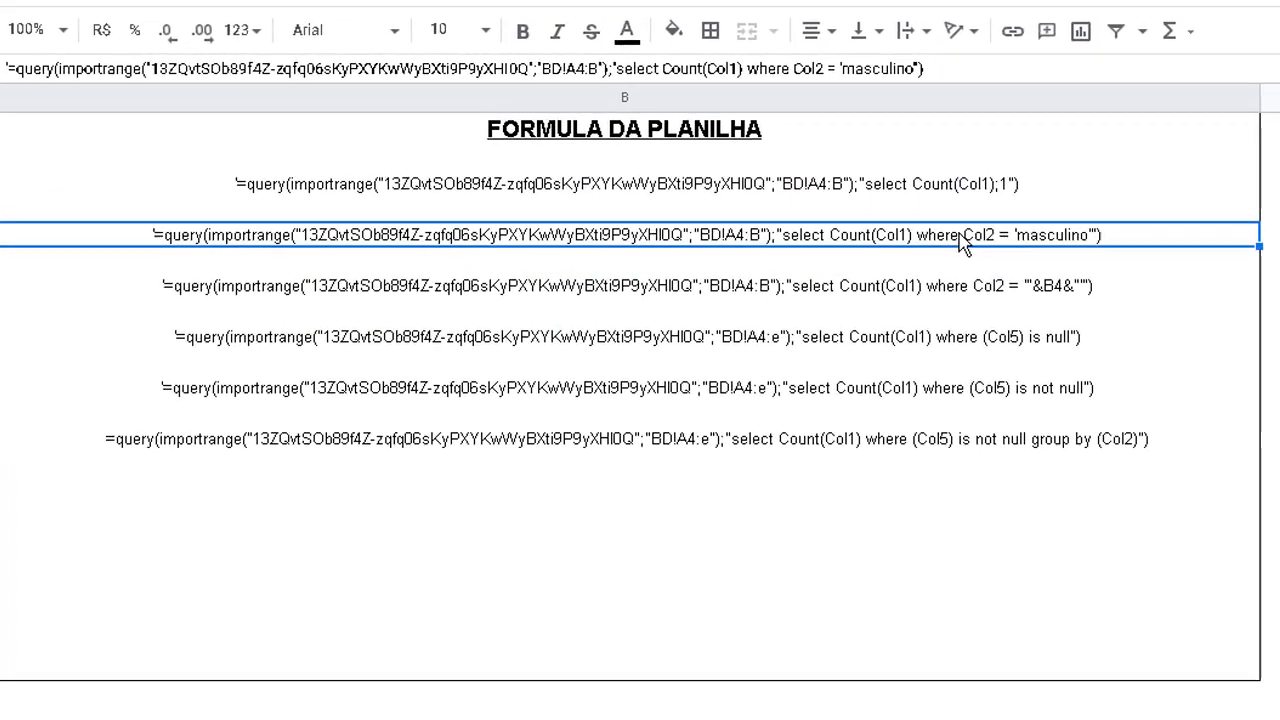
{"action": "left_click", "coordinate": [907, 296]}
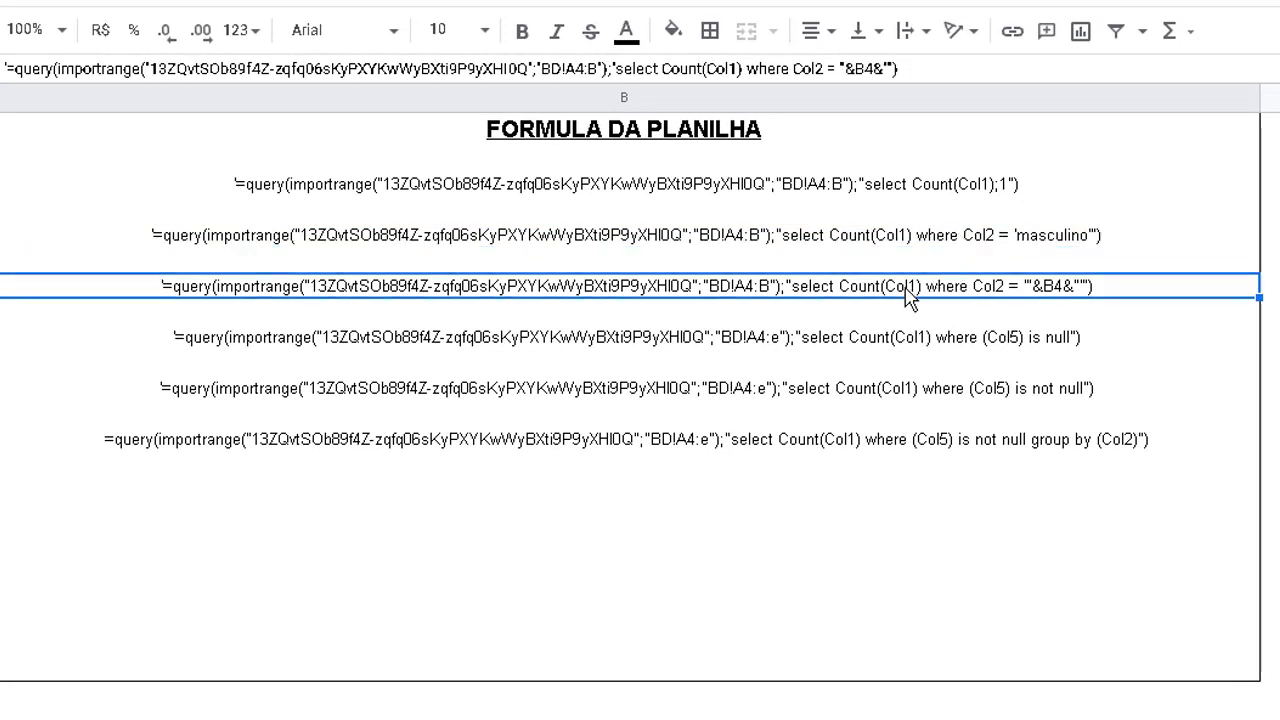
{"action": "left_click", "coordinate": [898, 340]}
{"action": "left_click", "coordinate": [778, 396]}
{"action": "left_click", "coordinate": [762, 440]}
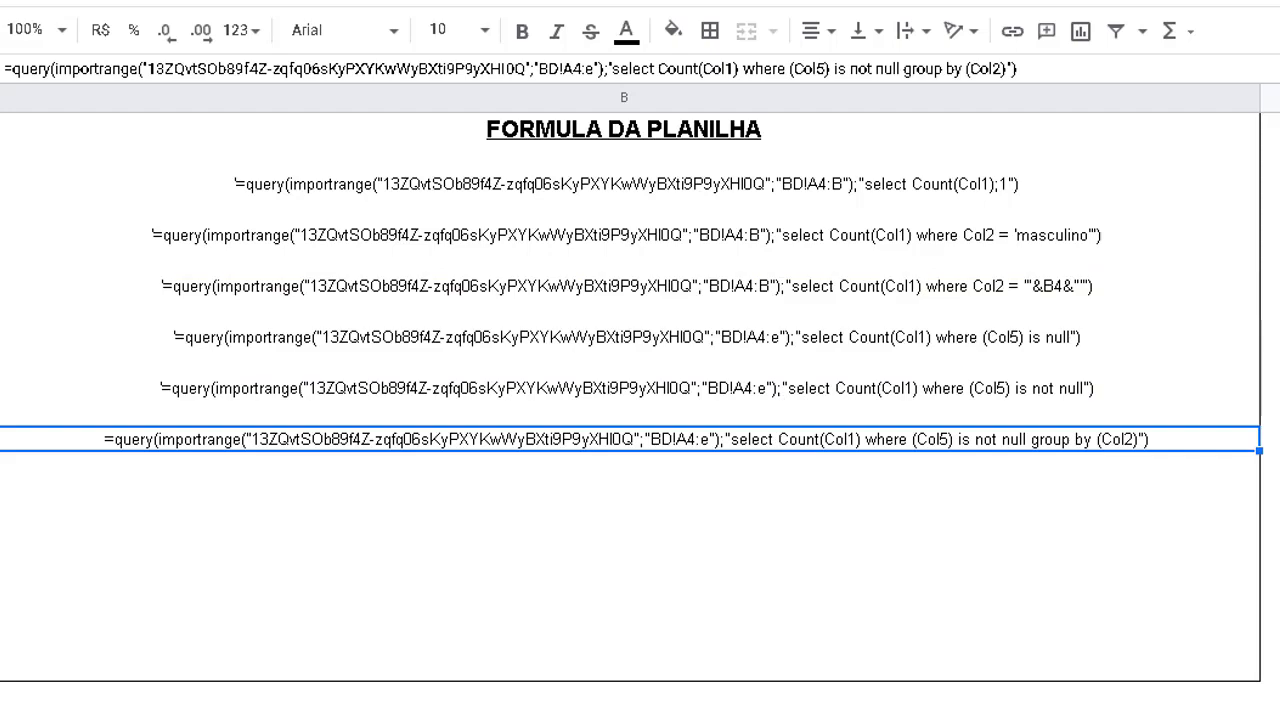
Return to the QueryComCountif sheet and select the unique spreadsheet ID in C2
{"action": "key", "text": "ctrl+shift+Page_Up"}
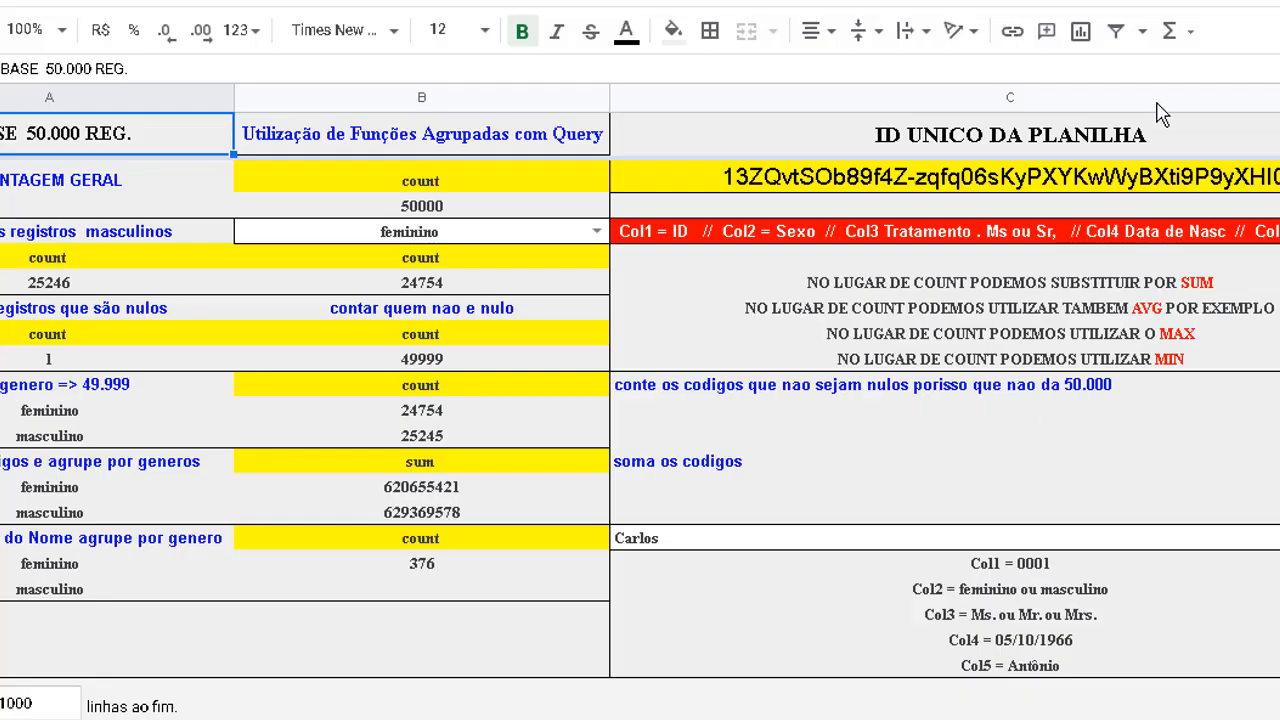
{"action": "left_click", "coordinate": [908, 178]}
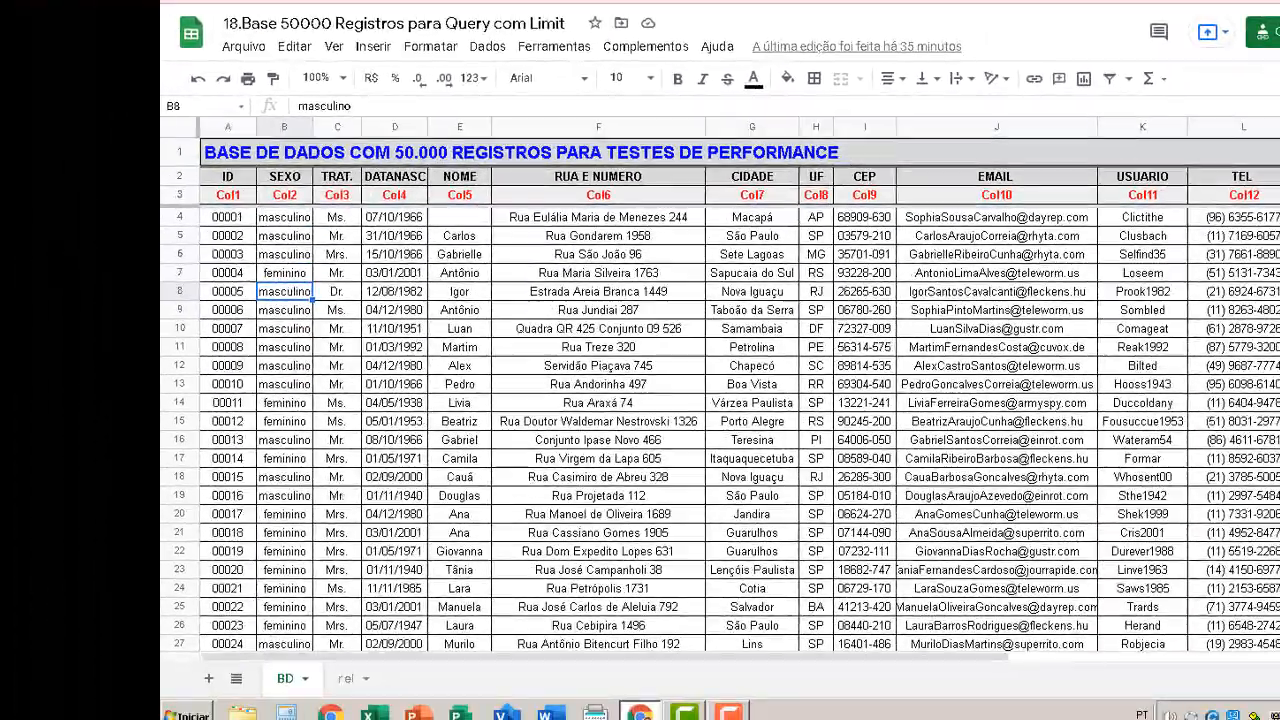
Examine the last record and the Col1 to Col10 headings on the BD sheet of "18.Base 50000 Registros para Query com Limit"
{"action": "left_click_drag", "start_coordinate": [1279, 218], "coordinate": [1279, 642]}
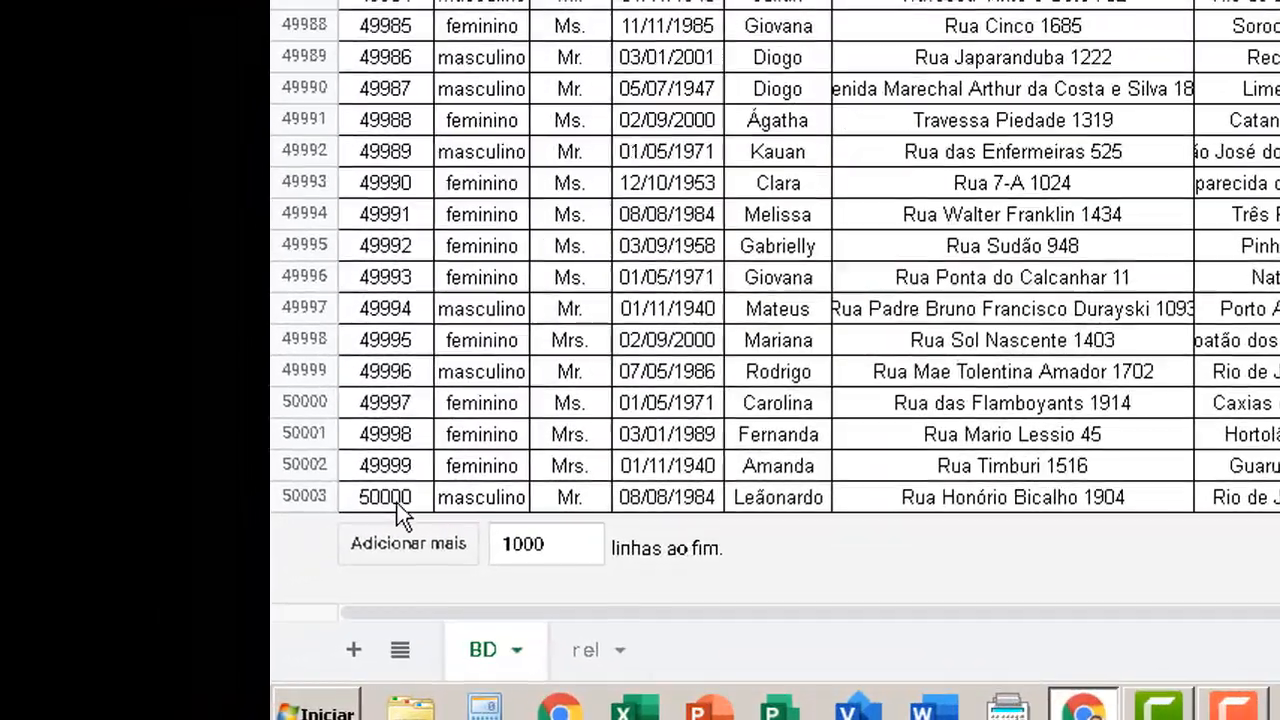
{"action": "left_click", "coordinate": [232, 592]}
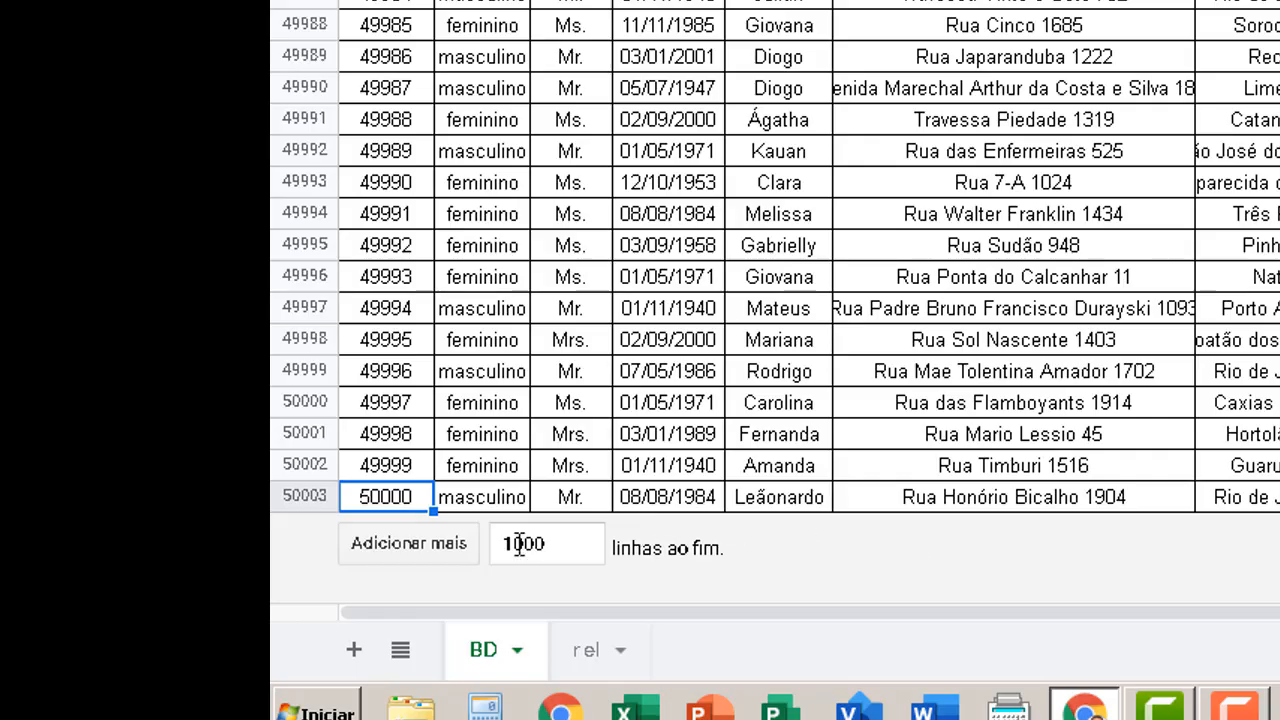
{"action": "scroll", "coordinate": [775, 300], "scroll_direction": "up", "scroll_amount": 20}
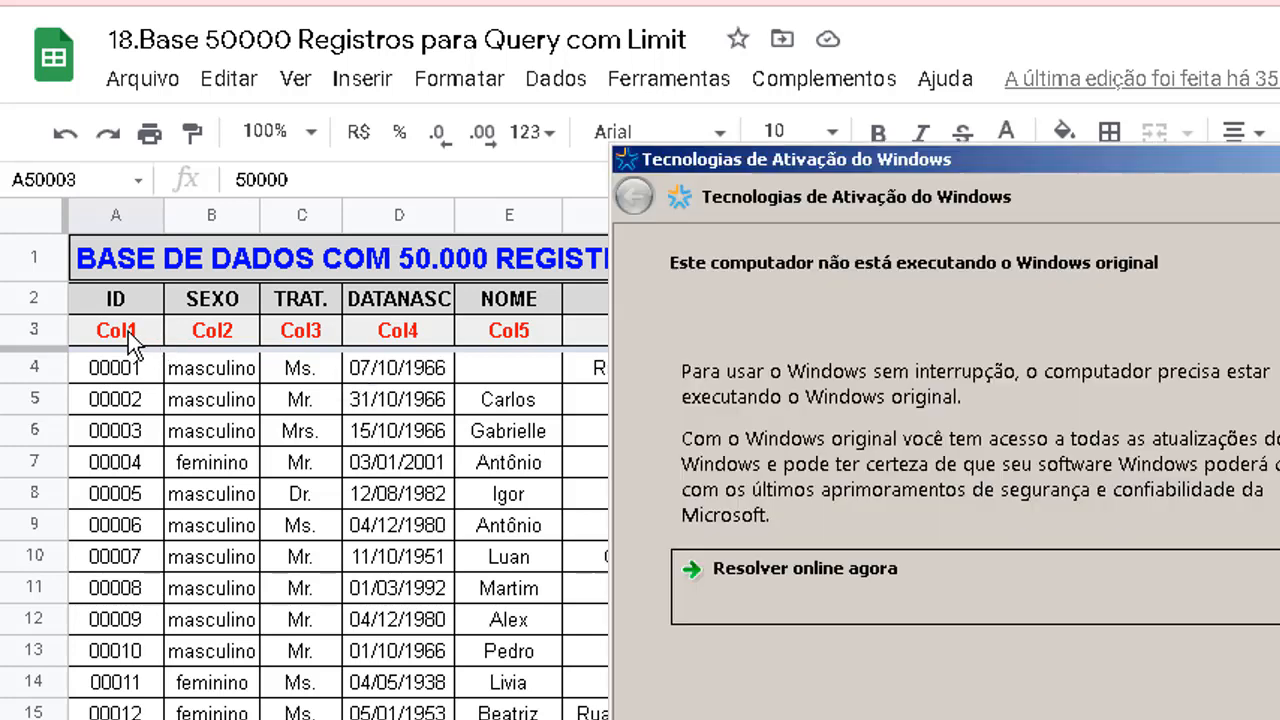
{"action": "left_click", "coordinate": [131, 338]}
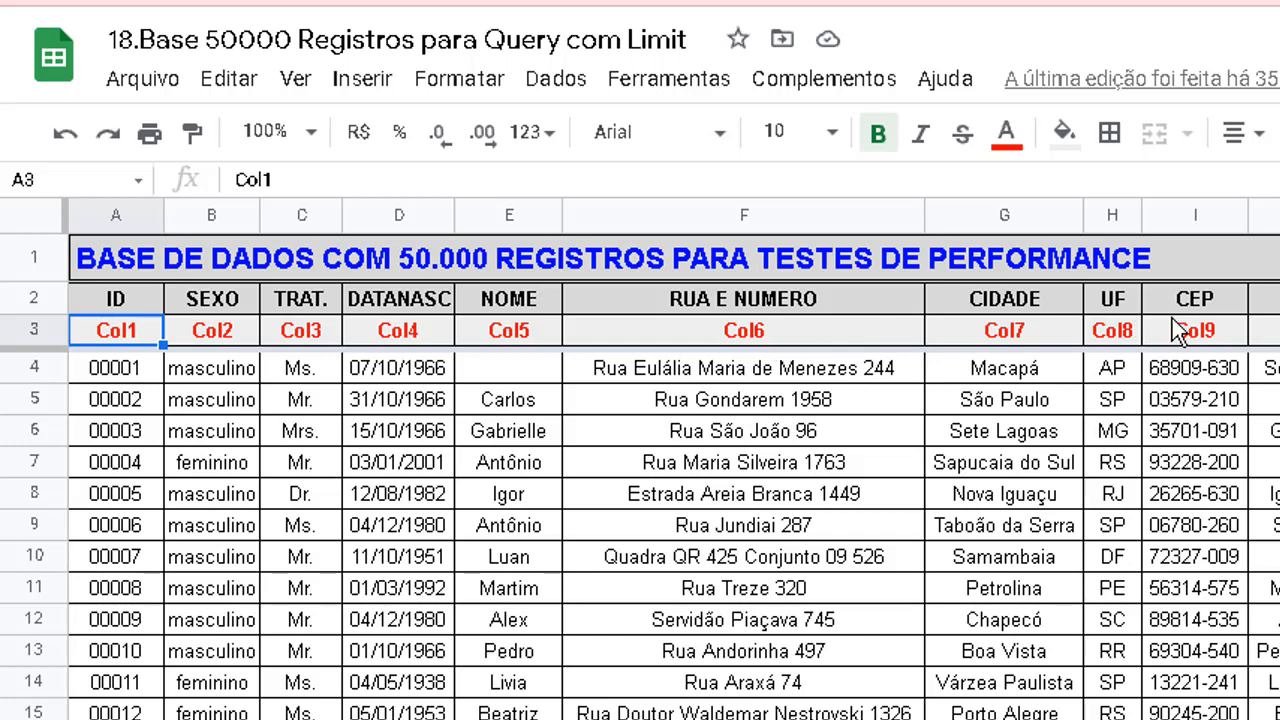
{"action": "left_click", "coordinate": [1265, 330]}
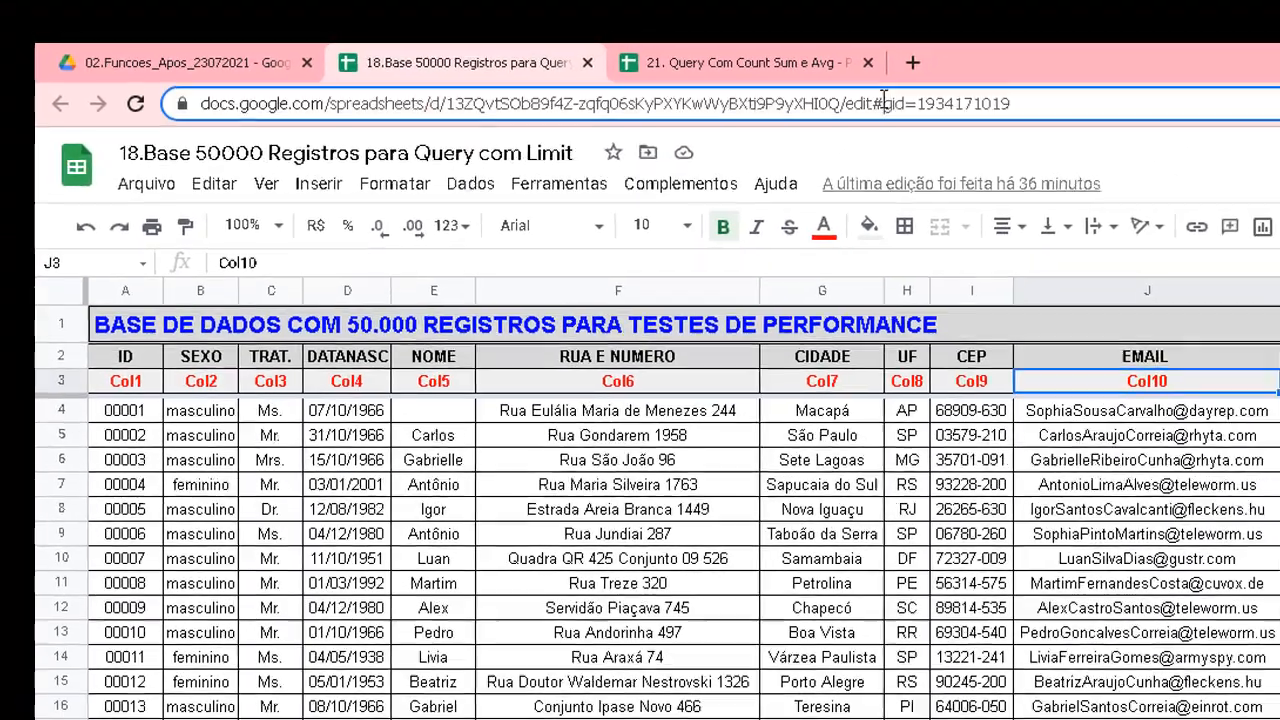
Copy the full URL of the 50,000-record base spreadsheet and paste it into a new Notepad document
{"action": "left_click", "coordinate": [1036, 6]}
{"action": "left_click_drag", "start_coordinate": [1040, 111], "coordinate": [136, 88]}
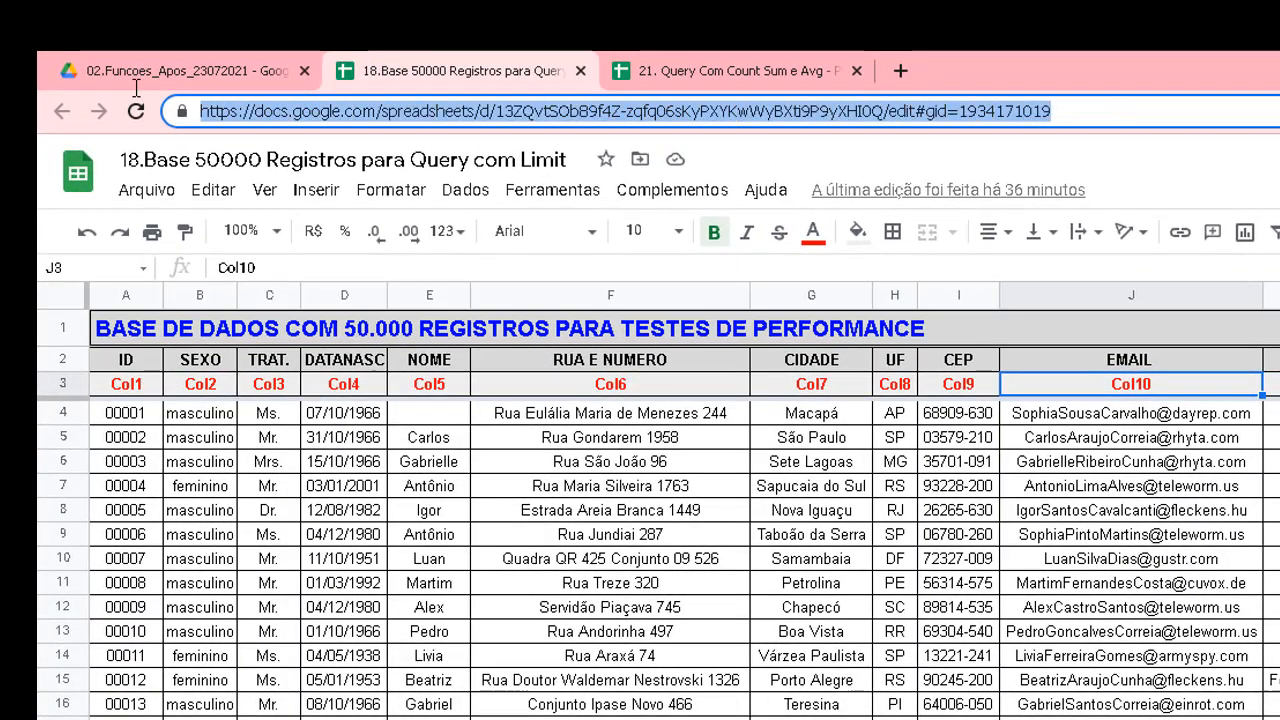
{"action": "right_click", "coordinate": [550, 110]}
{"action": "left_click", "coordinate": [632, 190]}
{"action": "key", "text": "super"}
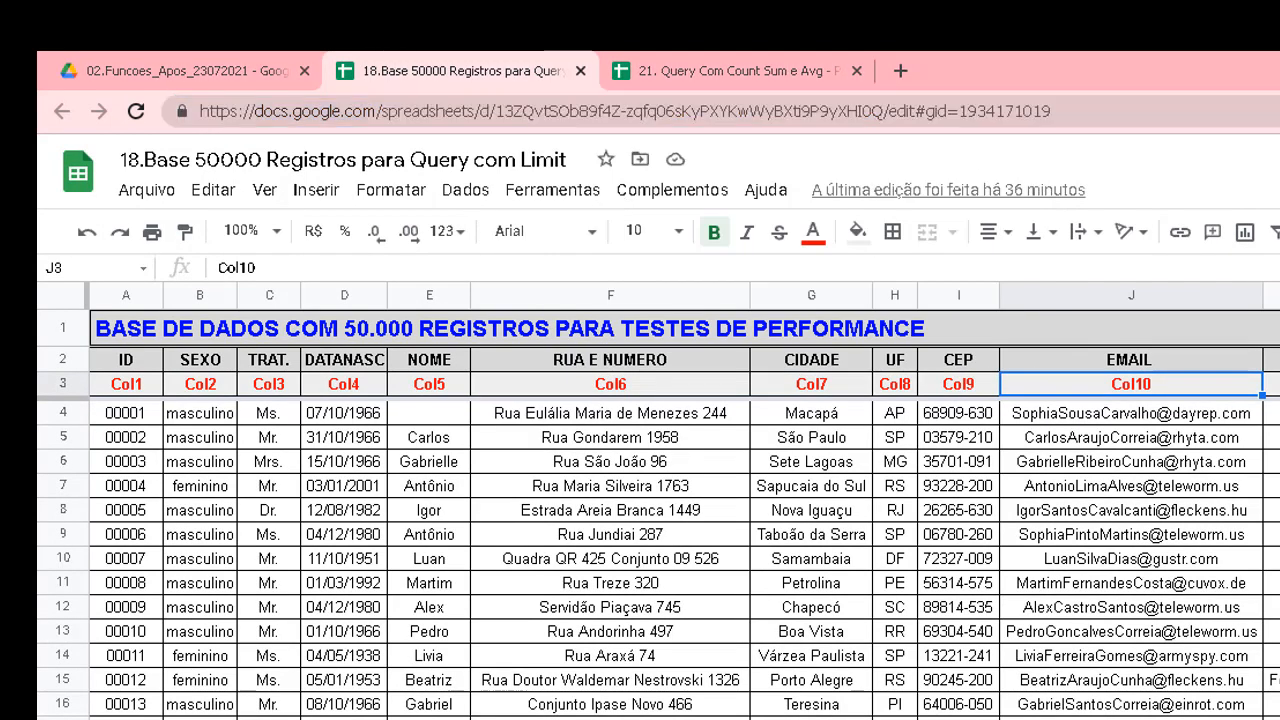
{"action": "left_click", "coordinate": [152, 549]}
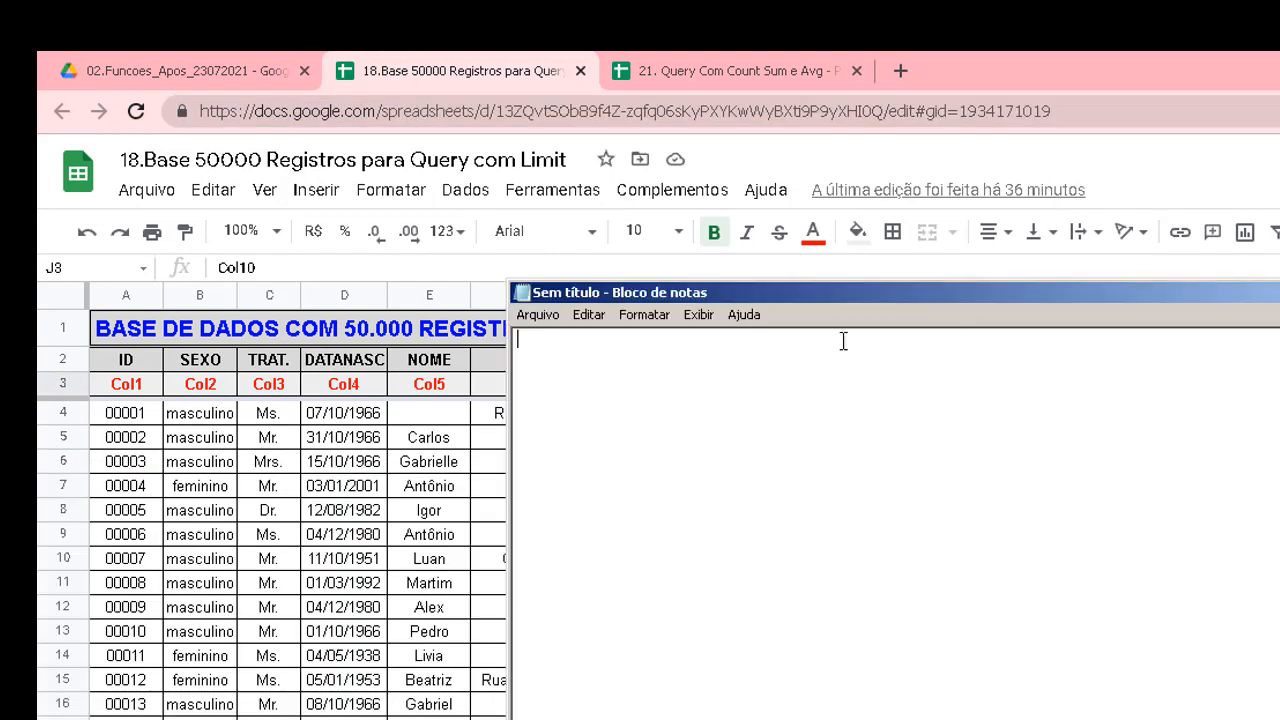
{"action": "left_click", "coordinate": [590, 314]}
{"action": "left_click", "coordinate": [629, 409]}
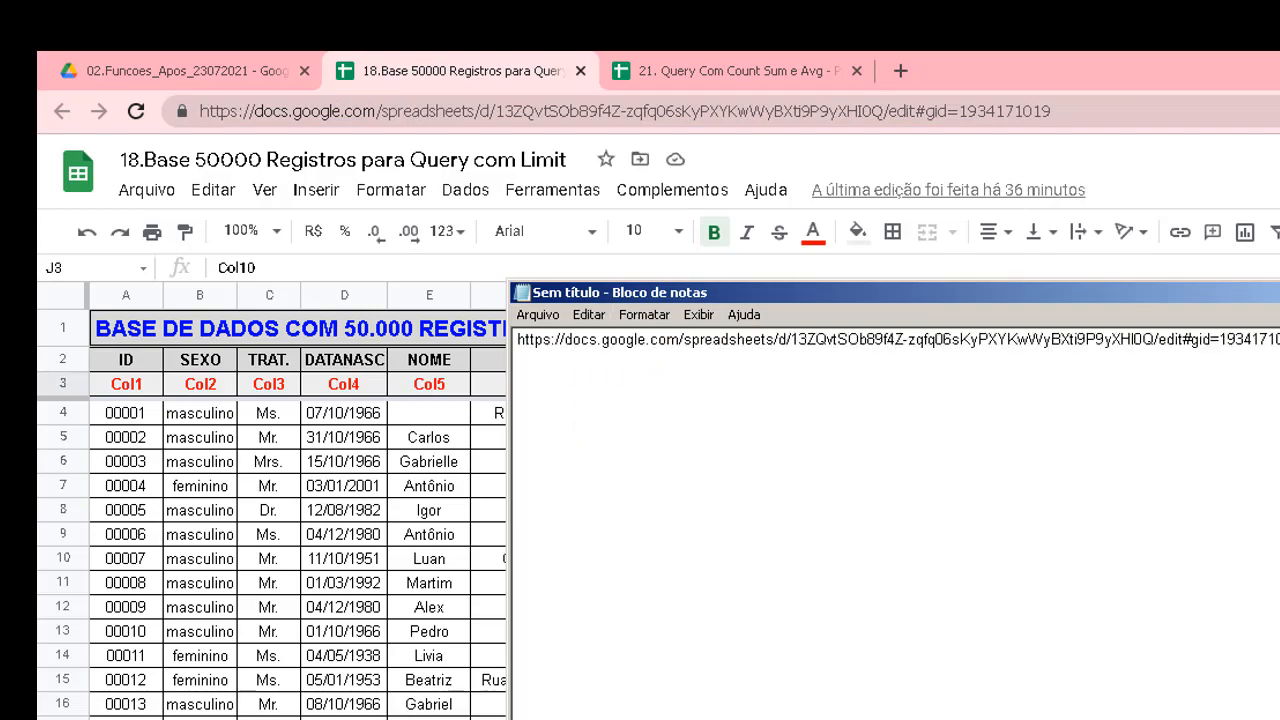
Inspect the general count query formula in B2 and its result in B3 of the "21. Query Com Count Sum e Avg" spreadsheet
{"action": "left_click", "coordinate": [781, 111]}
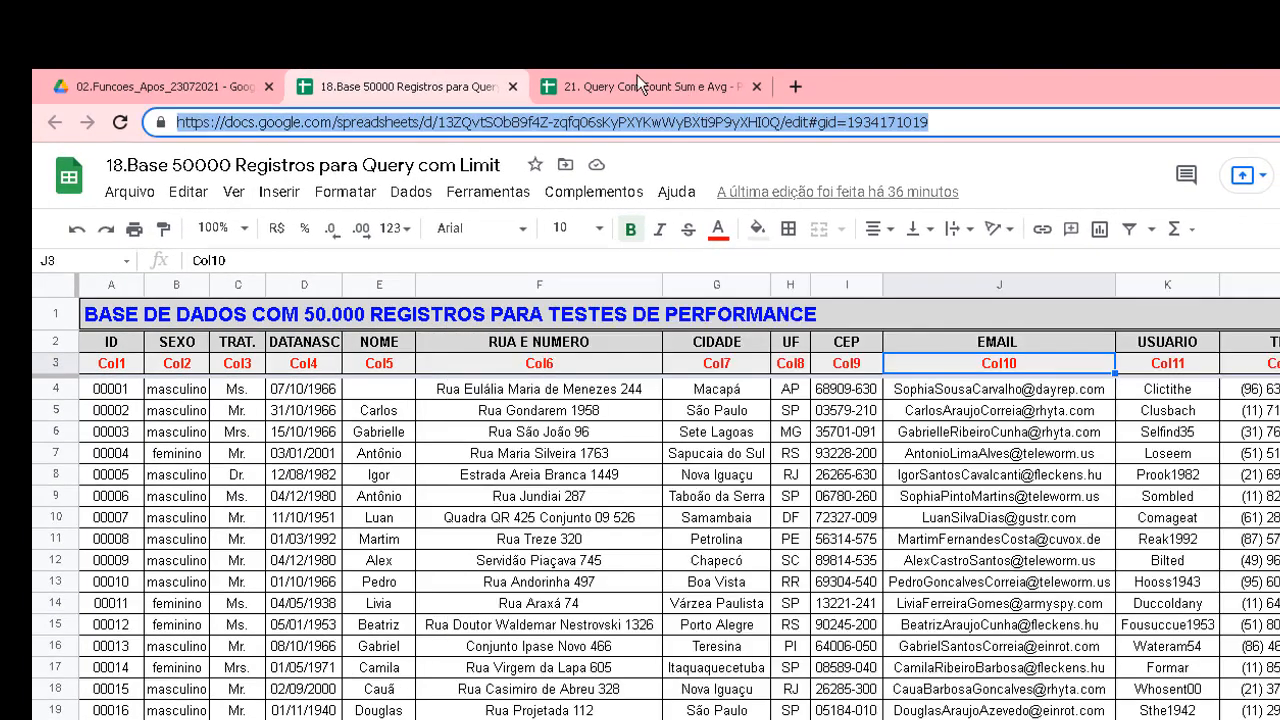
{"action": "left_click", "coordinate": [641, 86]}
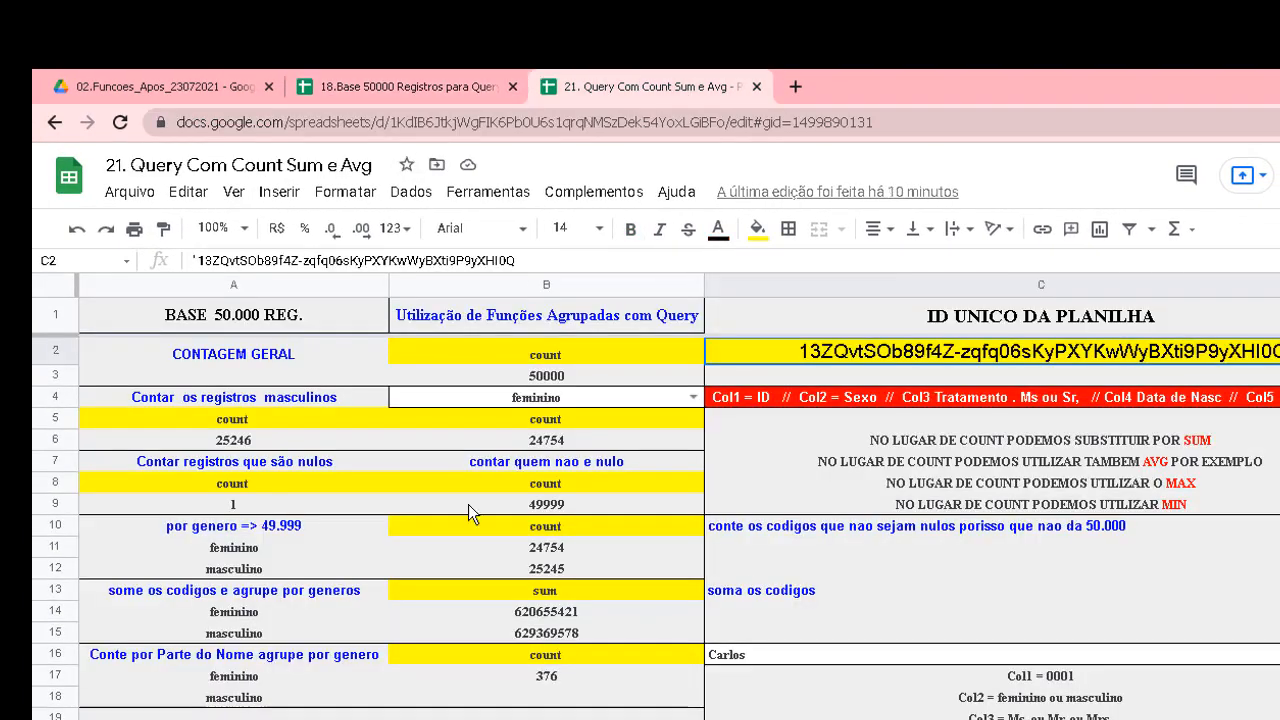
{"action": "left_click", "coordinate": [472, 360]}
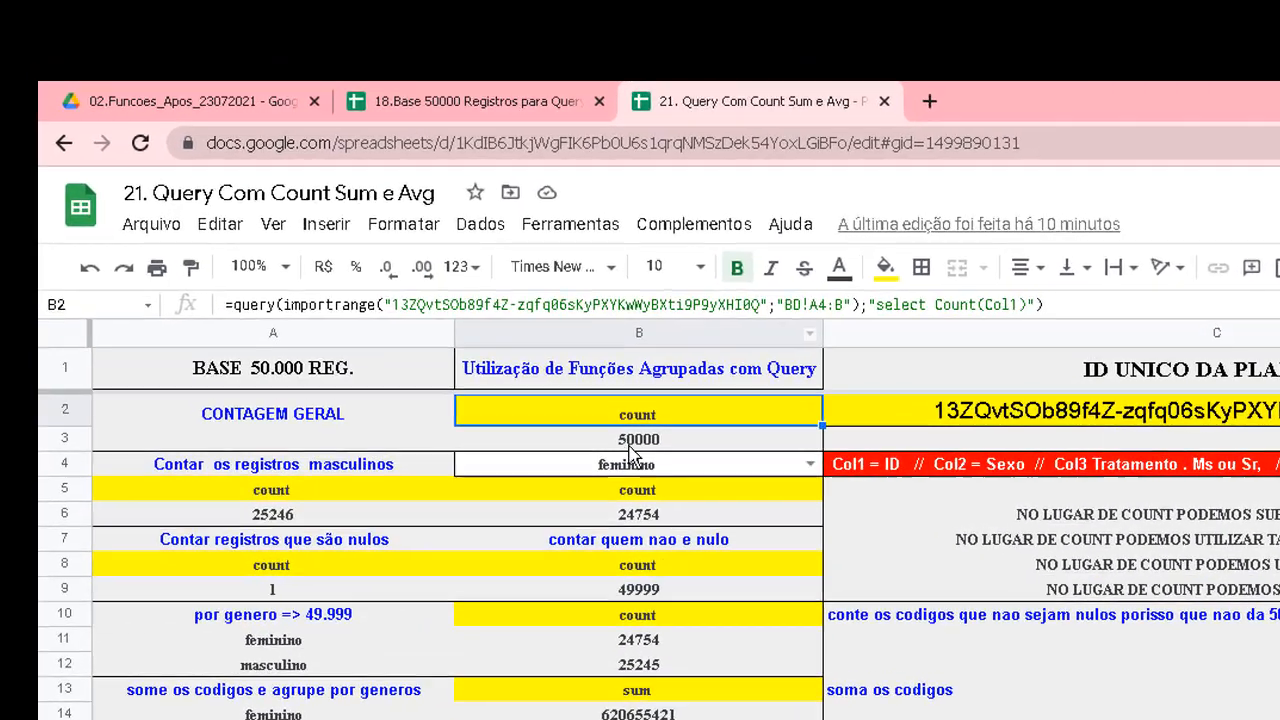
{"action": "left_click", "coordinate": [632, 446]}
Replace the spreadsheet ID in B2's IMPORTRANGE with the full URL copied from the "18.Base 50000 Registros" spreadsheet
{"action": "left_click", "coordinate": [530, 100]}
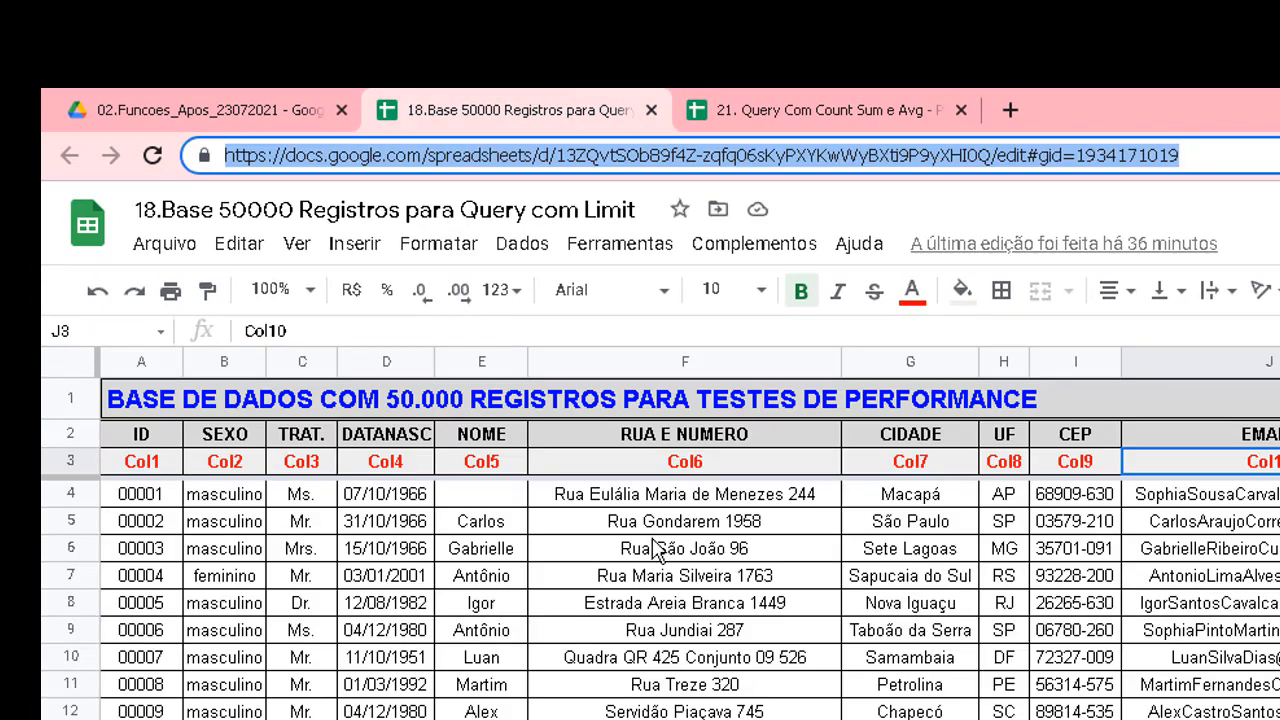
{"action": "right_click", "coordinate": [1032, 158]}
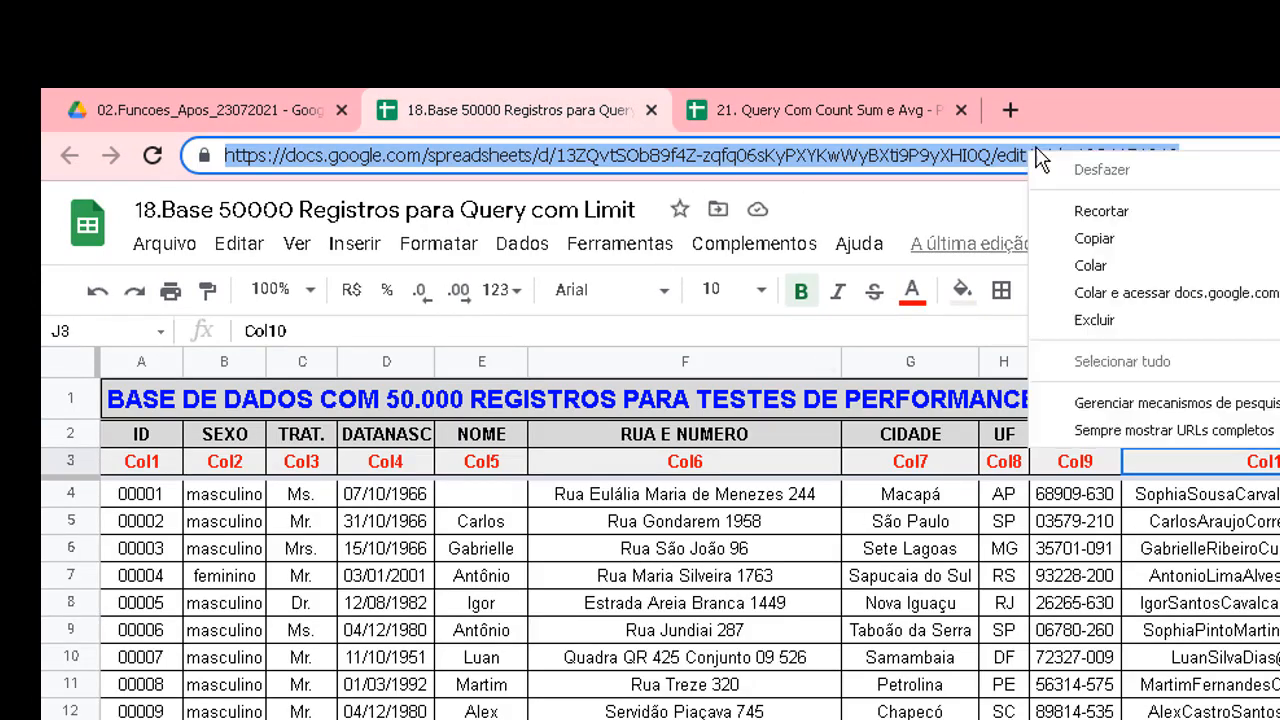
{"action": "left_click", "coordinate": [1117, 240]}
{"action": "left_click", "coordinate": [831, 108]}
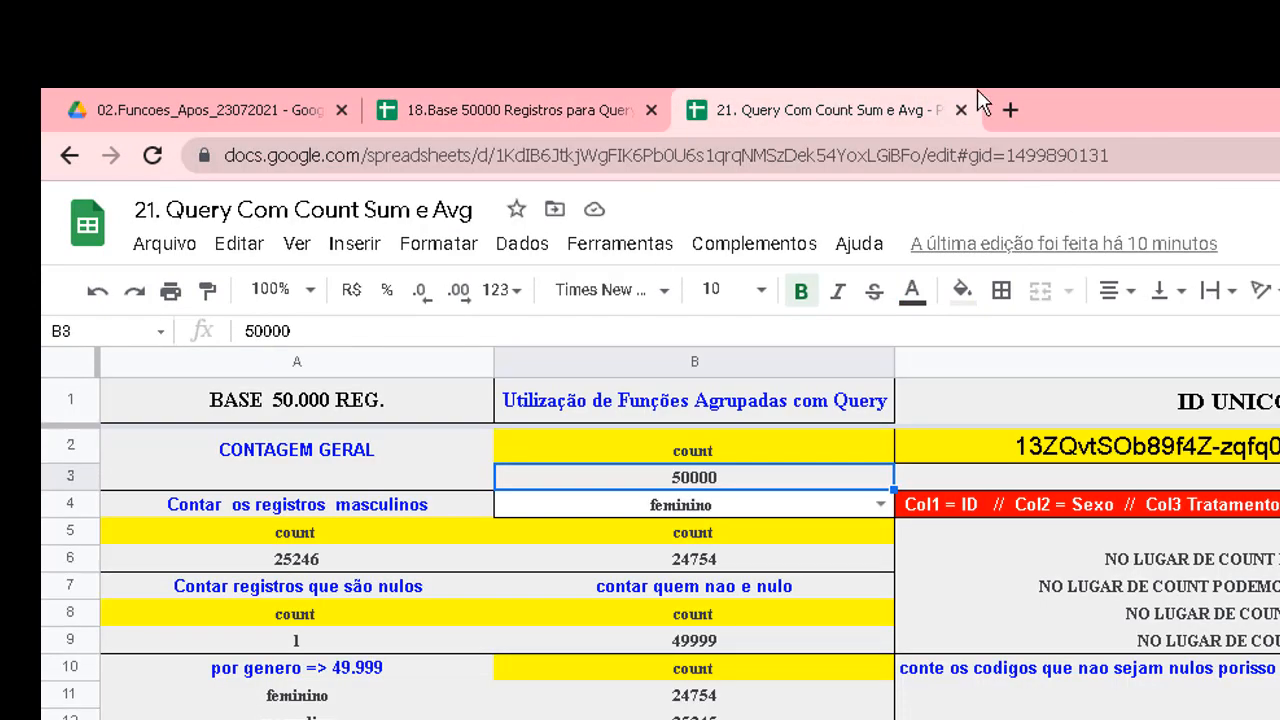
{"action": "left_click", "coordinate": [686, 449]}
{"action": "left_click", "coordinate": [829, 330]}
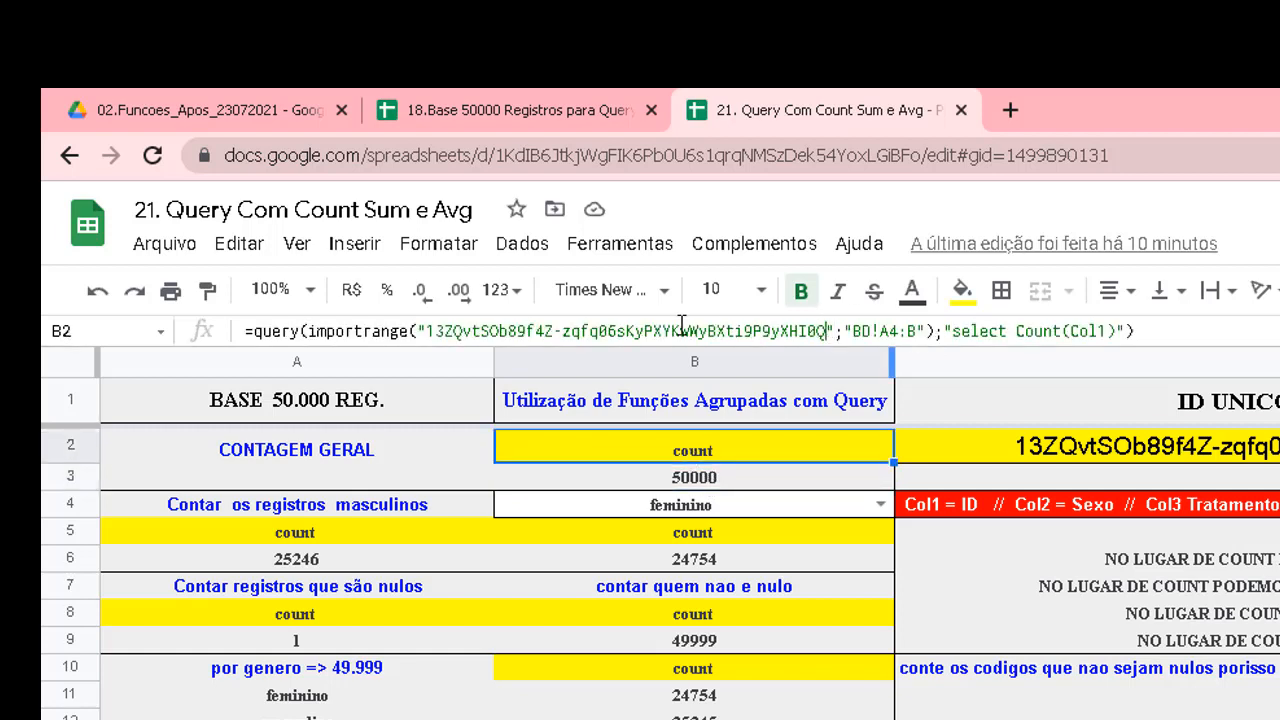
{"action": "left_click", "coordinate": [430, 330], "text": "shift"}
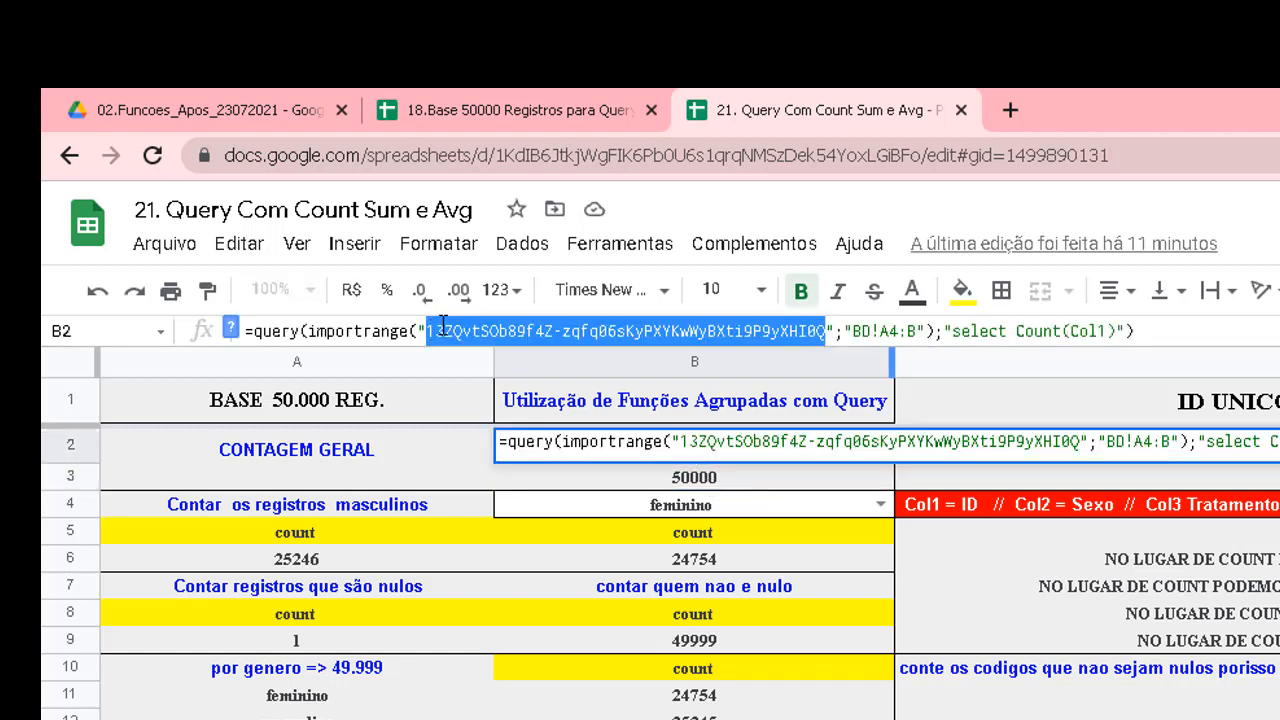
{"action": "key", "text": "ctrl+v"}
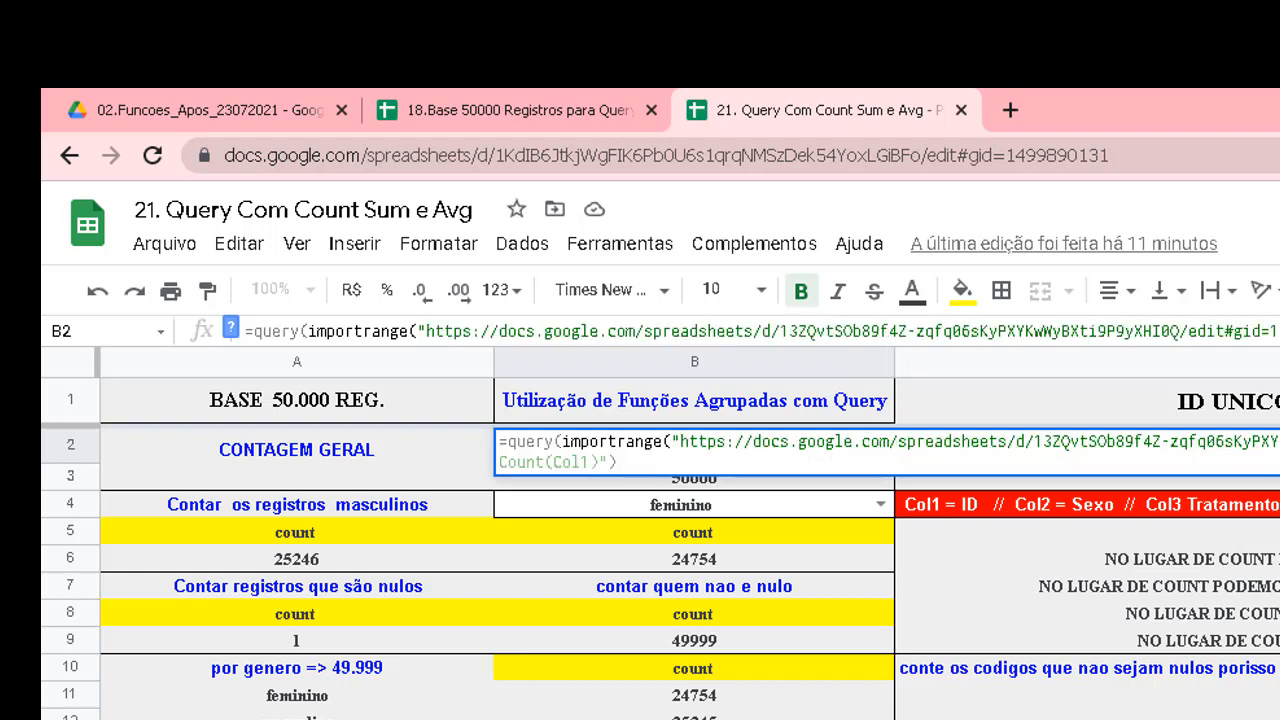
{"action": "key", "text": "Return"}
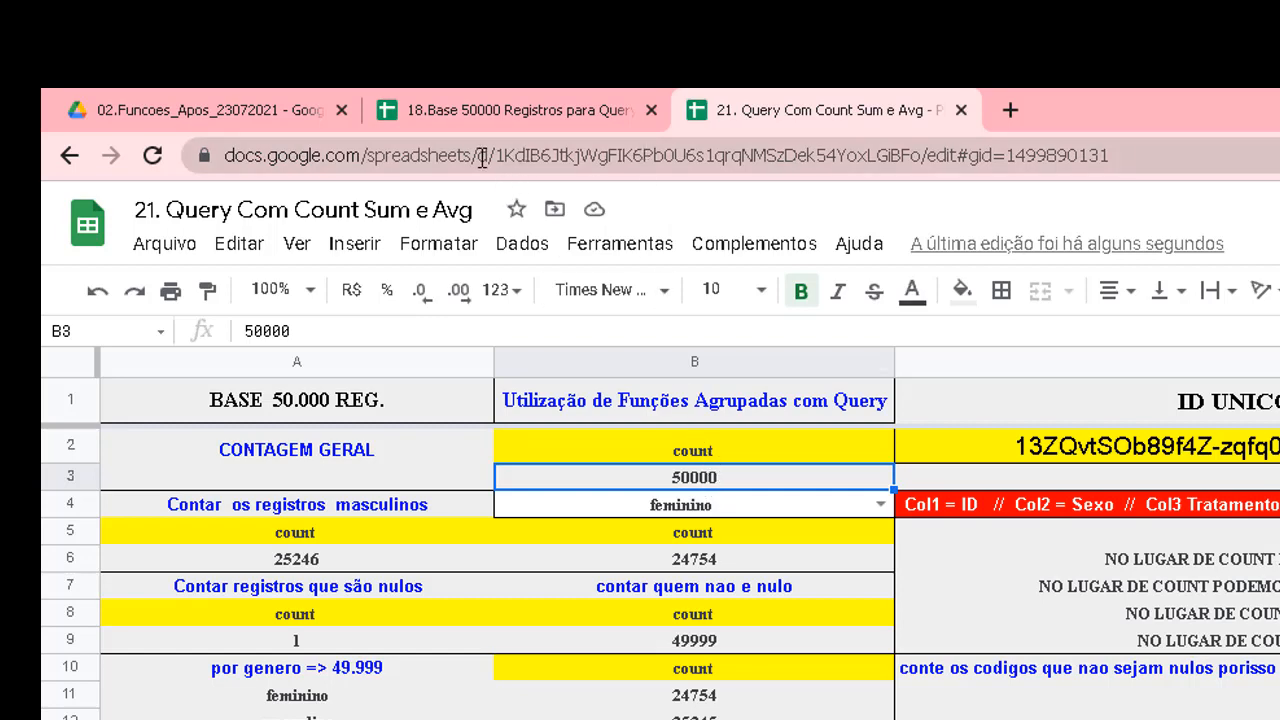
Compare the two spreadsheets' URLs and examine where the ID starts and ends in the base spreadsheet's URL, between "/d/" and "/edit"
{"action": "left_click", "coordinate": [460, 110]}
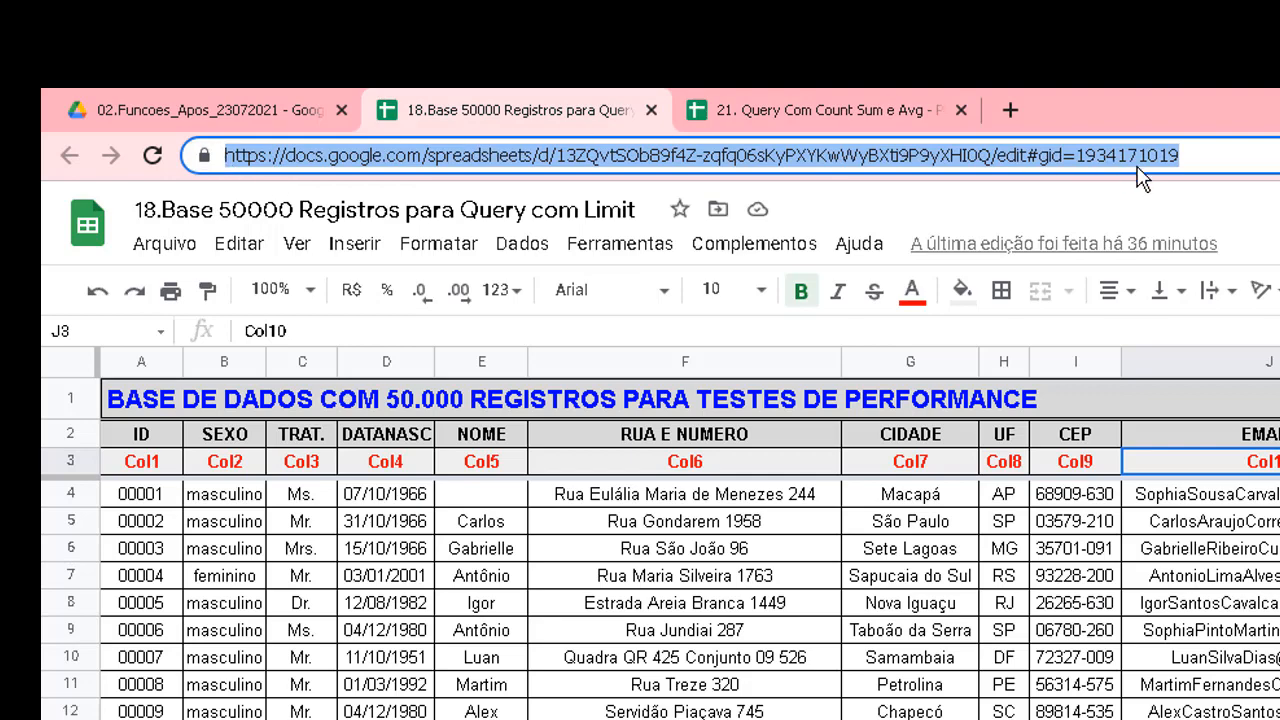
{"action": "left_click", "coordinate": [816, 92]}
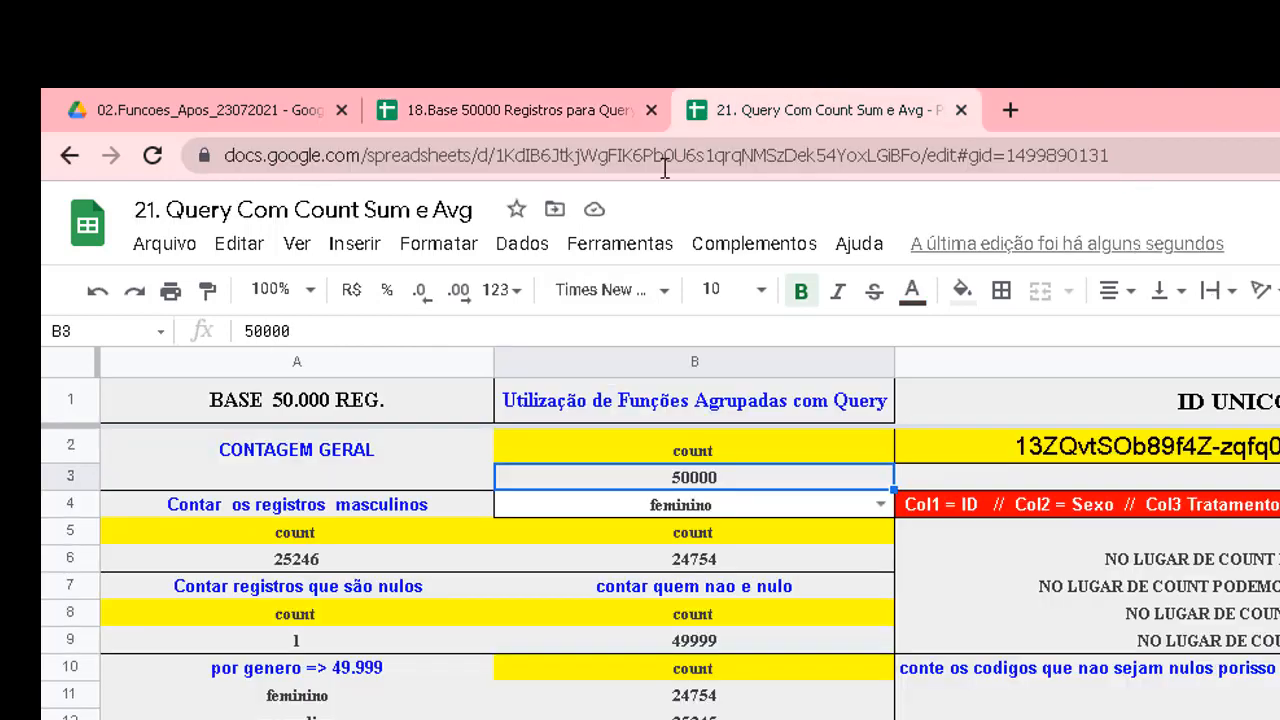
{"action": "left_click", "coordinate": [473, 105]}
{"action": "left_click", "coordinate": [558, 158]}
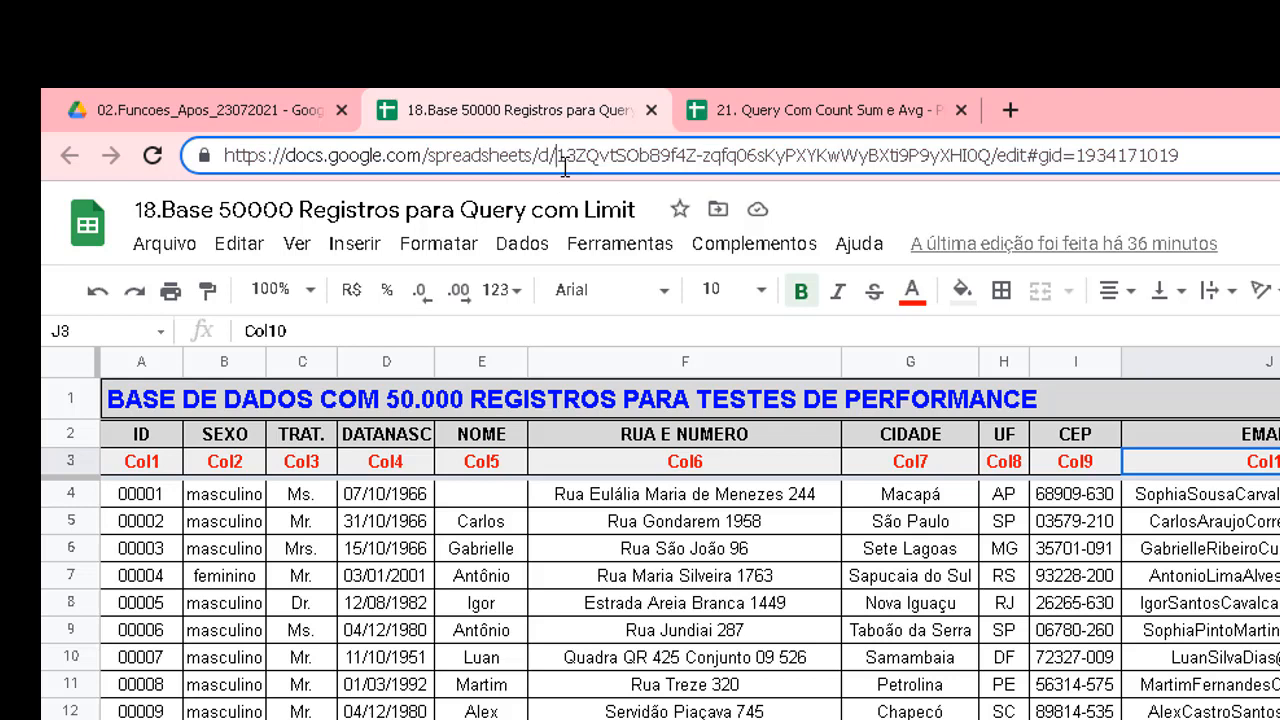
{"action": "left_click_drag", "start_coordinate": [556, 156], "coordinate": [577, 156]}
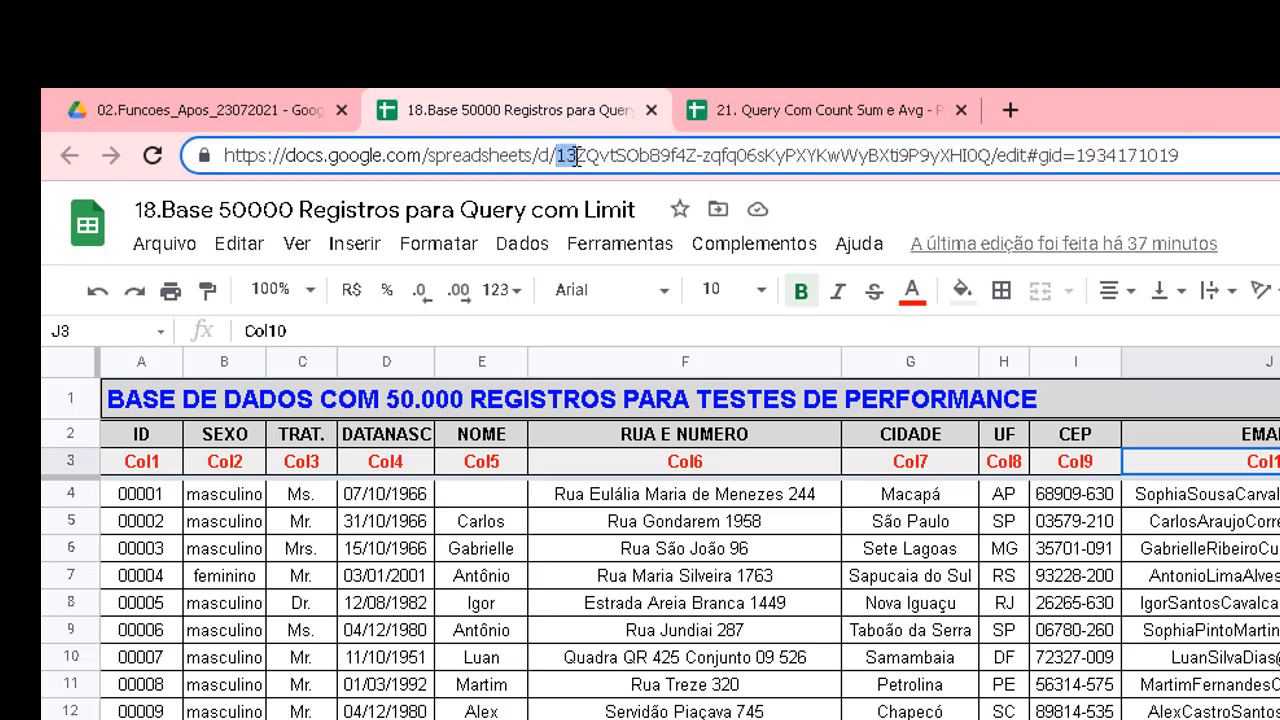
{"action": "left_click", "coordinate": [988, 155]}
{"action": "left_click_drag", "start_coordinate": [988, 155], "coordinate": [967, 156]}
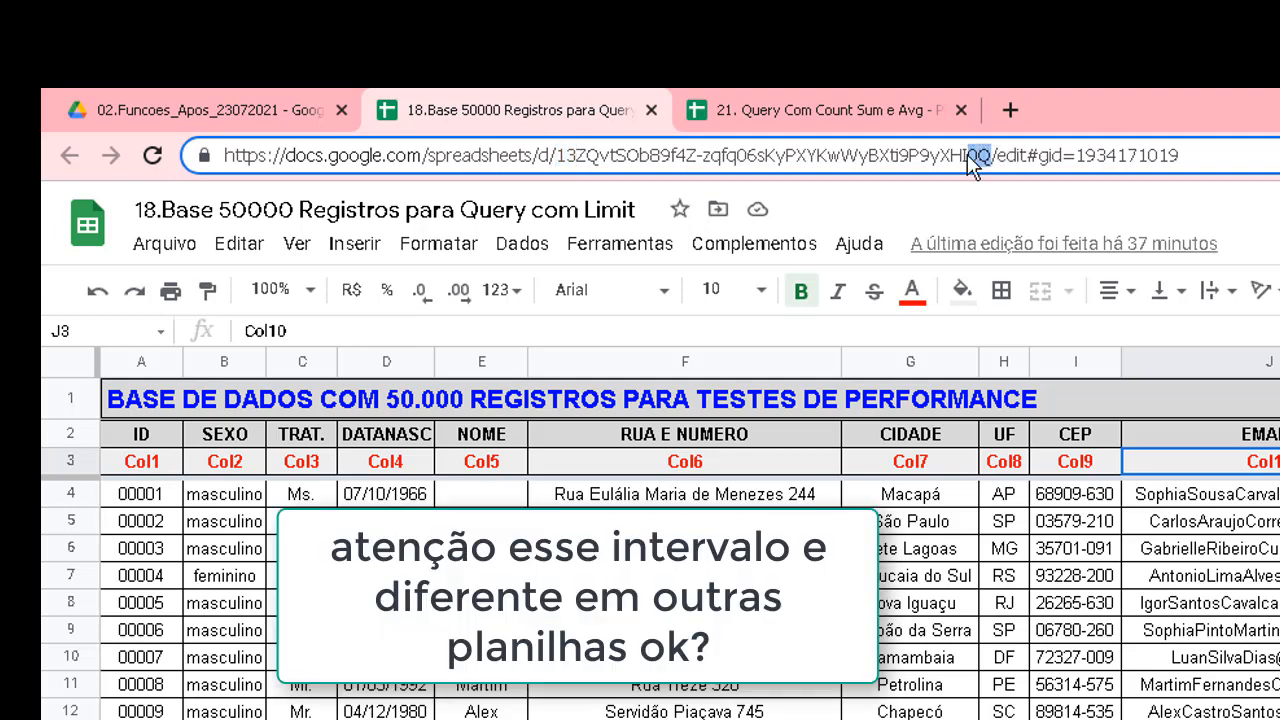
{"action": "key", "text": "alt+Tab"}
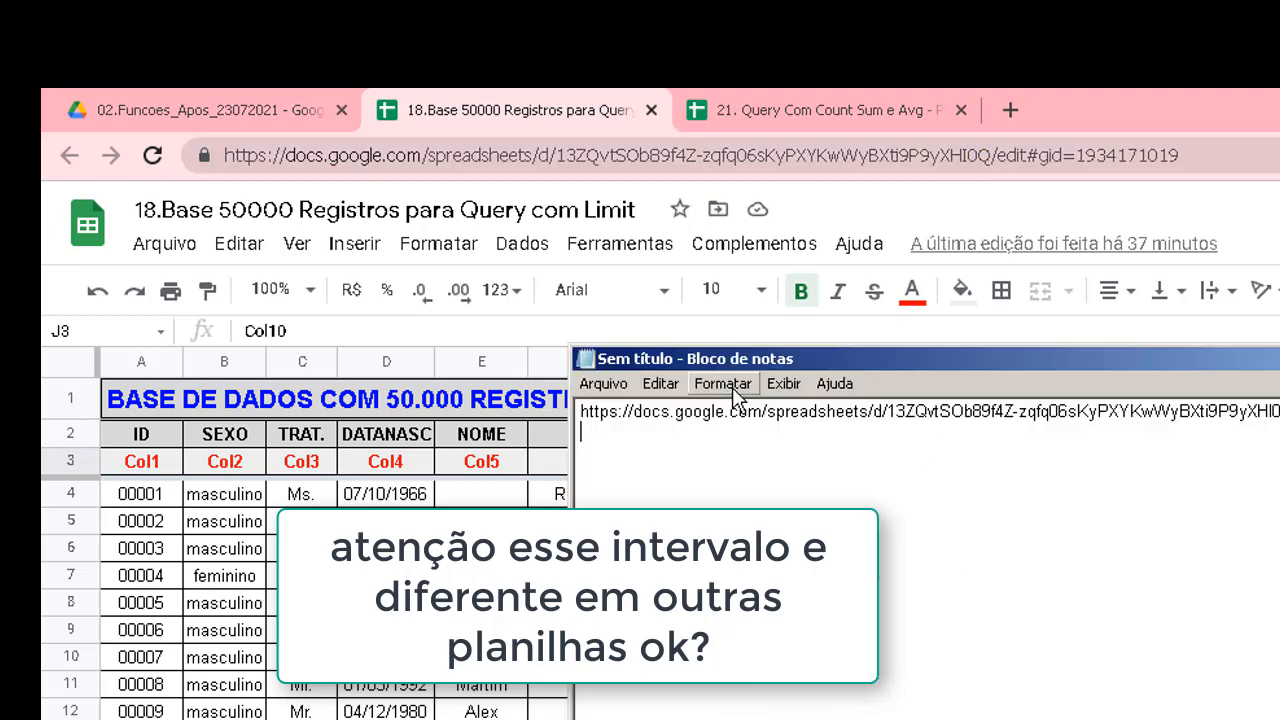
{"action": "key", "text": "alt+Tab"}
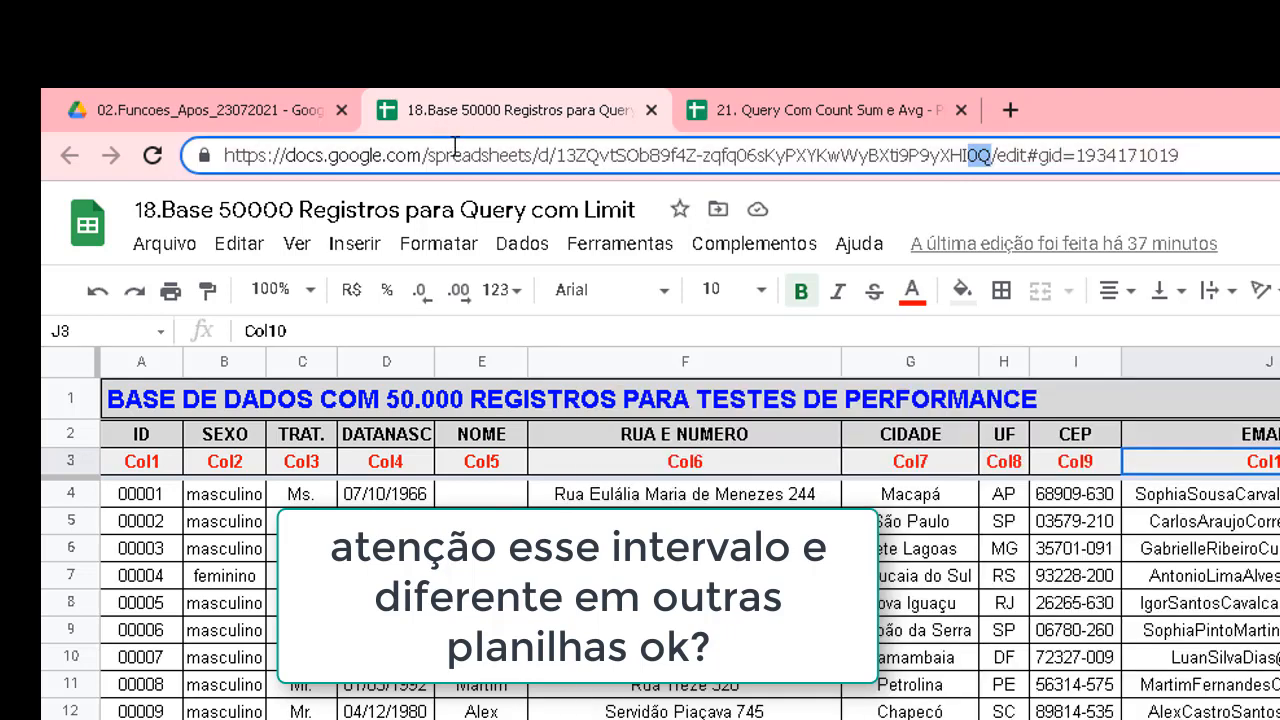
Copy only the unique ID between "/d/" and "/edit" in the base spreadsheet's URL and paste it below the full URL in Notepad
{"action": "left_click_drag", "start_coordinate": [556, 157], "coordinate": [990, 163]}
{"action": "right_click", "coordinate": [962, 160]}
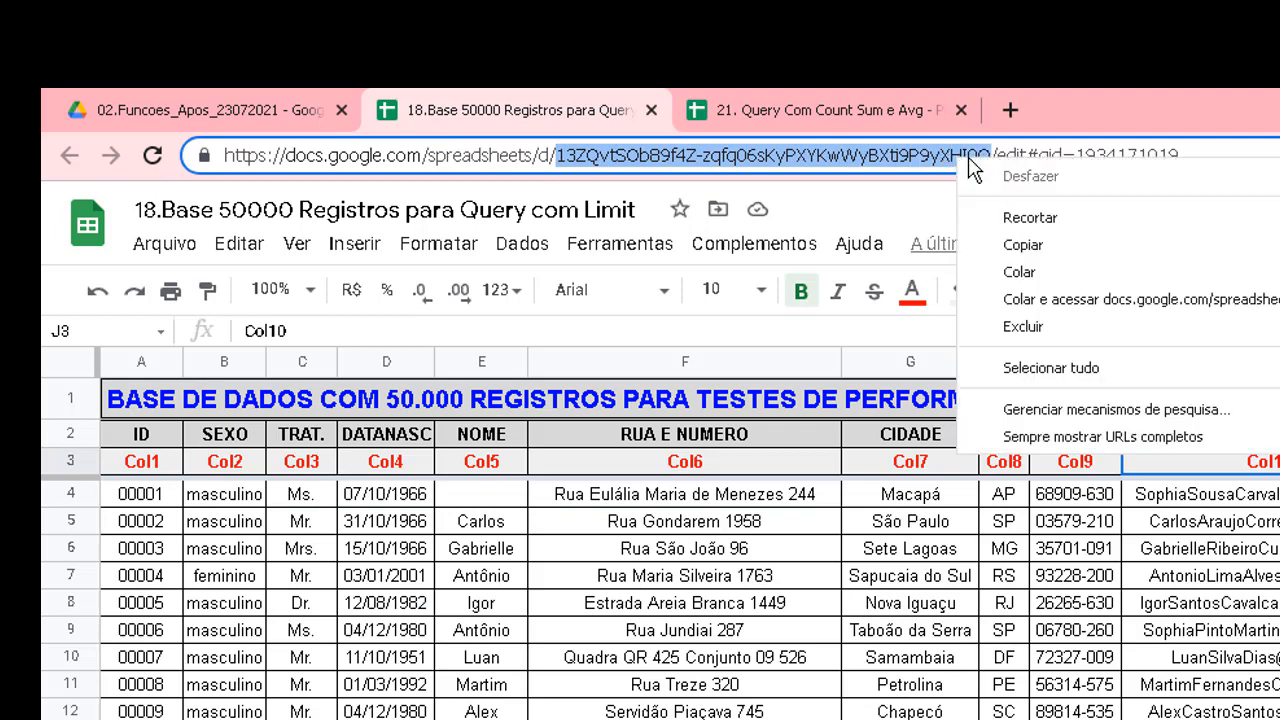
{"action": "left_click", "coordinate": [1035, 244]}
{"action": "key", "text": "alt+Tab"}
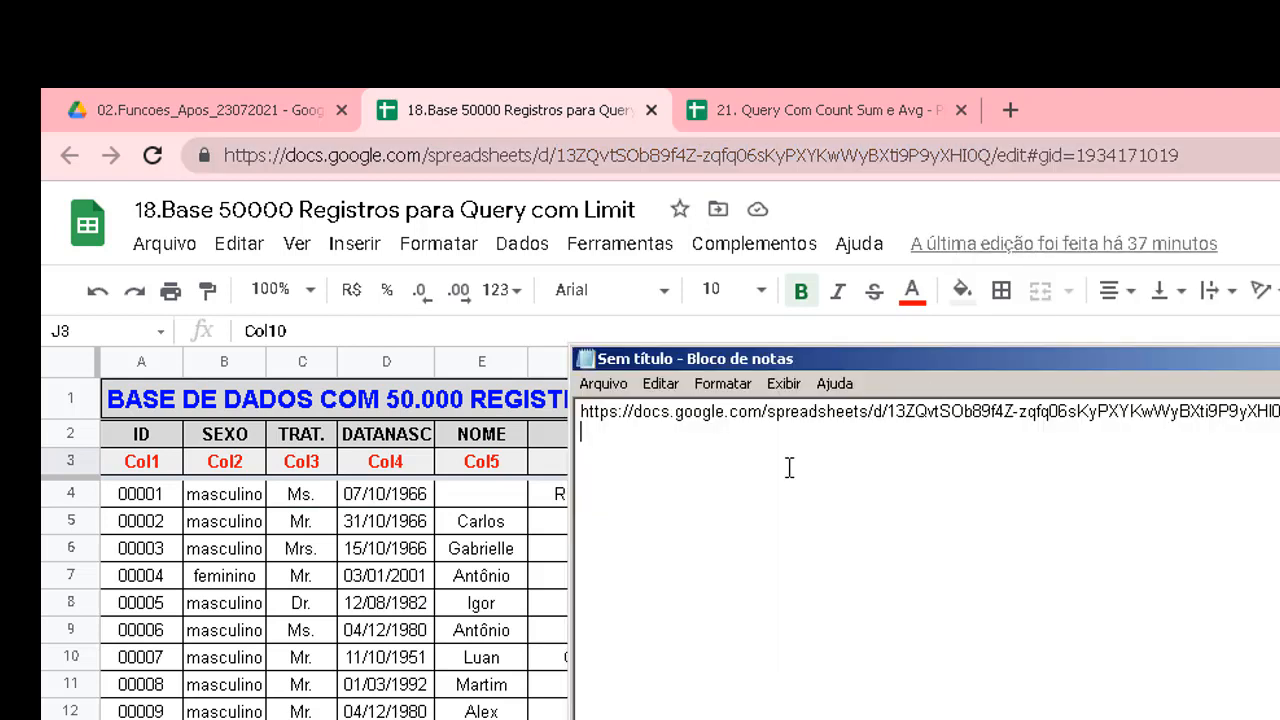
{"action": "right_click", "coordinate": [694, 440]}
{"action": "left_click", "coordinate": [771, 531]}
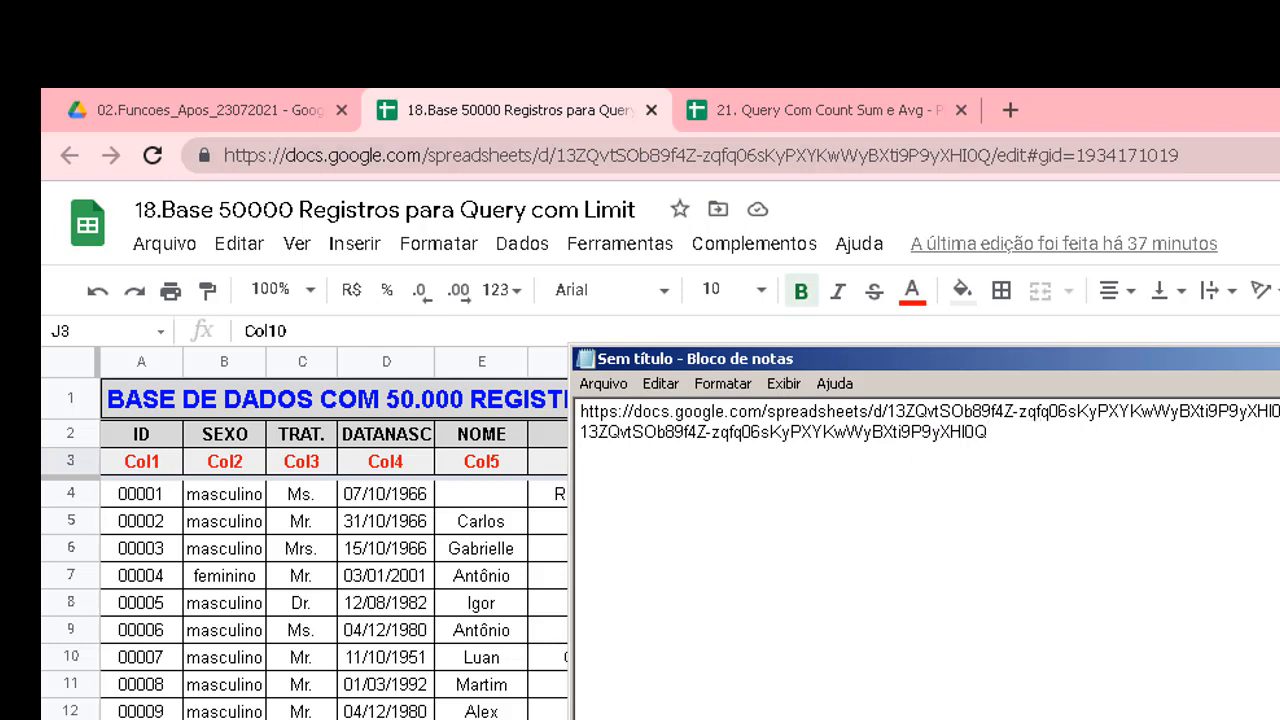
{"action": "key", "text": "alt+Tab"}
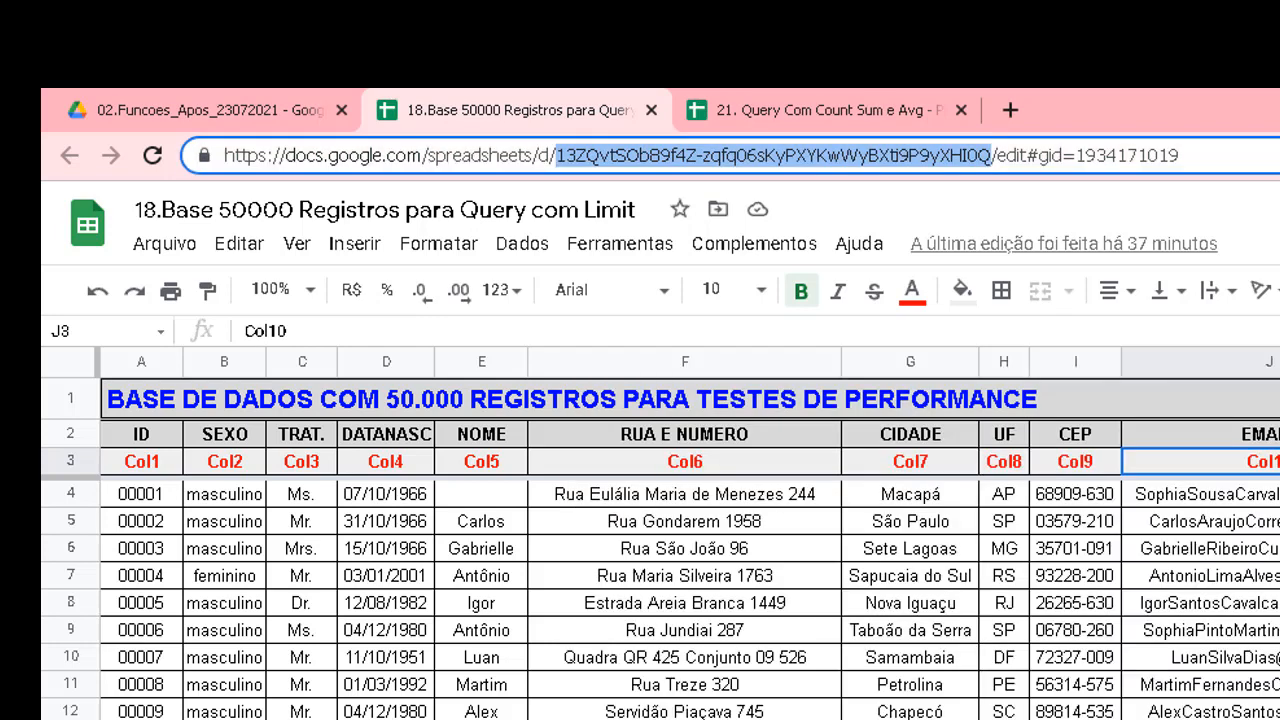
Compare the unique ID in C2 of the "21. Query Com Count Sum e Avg" spreadsheet with the ID in the base spreadsheet's URL
{"action": "left_click", "coordinate": [788, 100]}
{"action": "left_click", "coordinate": [1190, 458]}
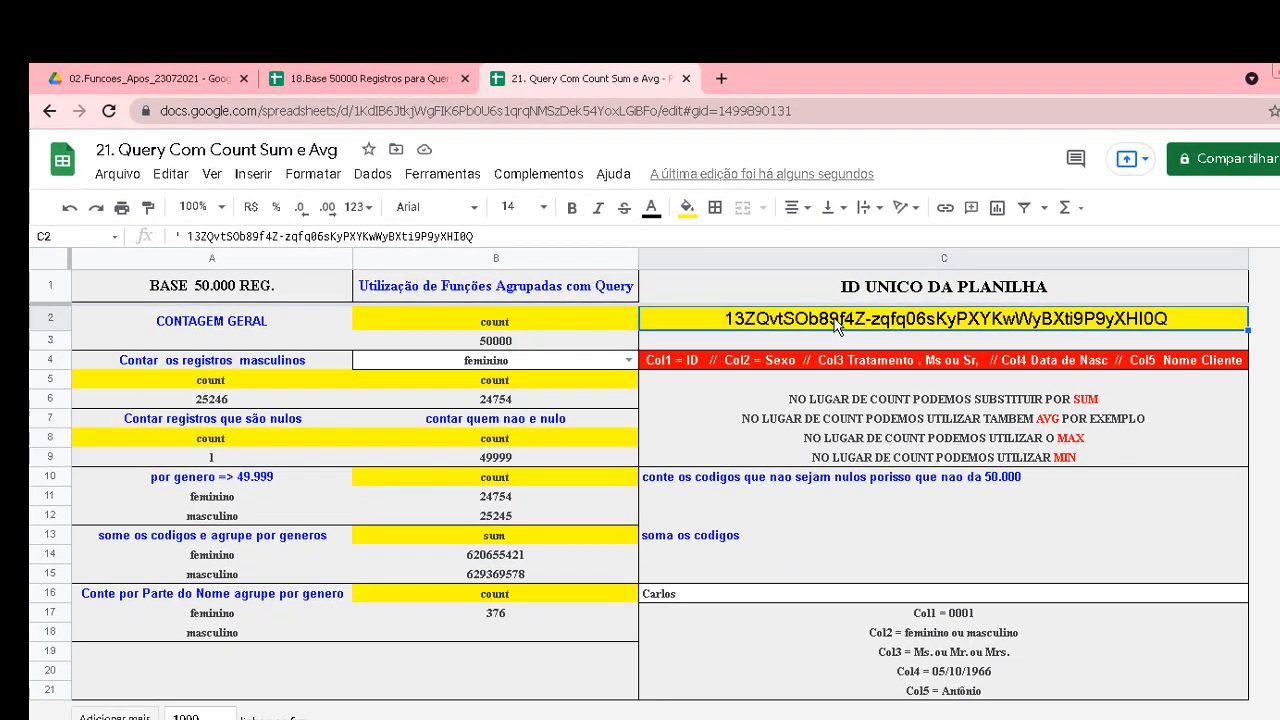
{"action": "left_click", "coordinate": [370, 77]}
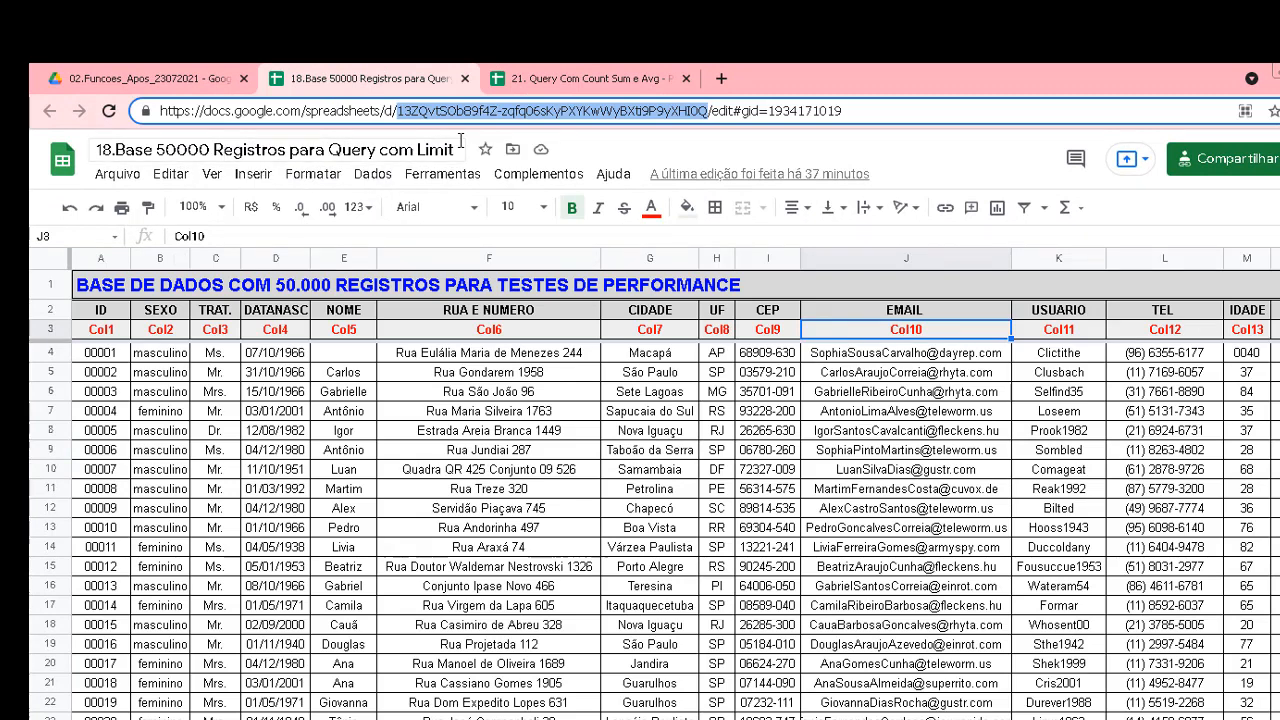
{"action": "left_click", "coordinate": [575, 77]}
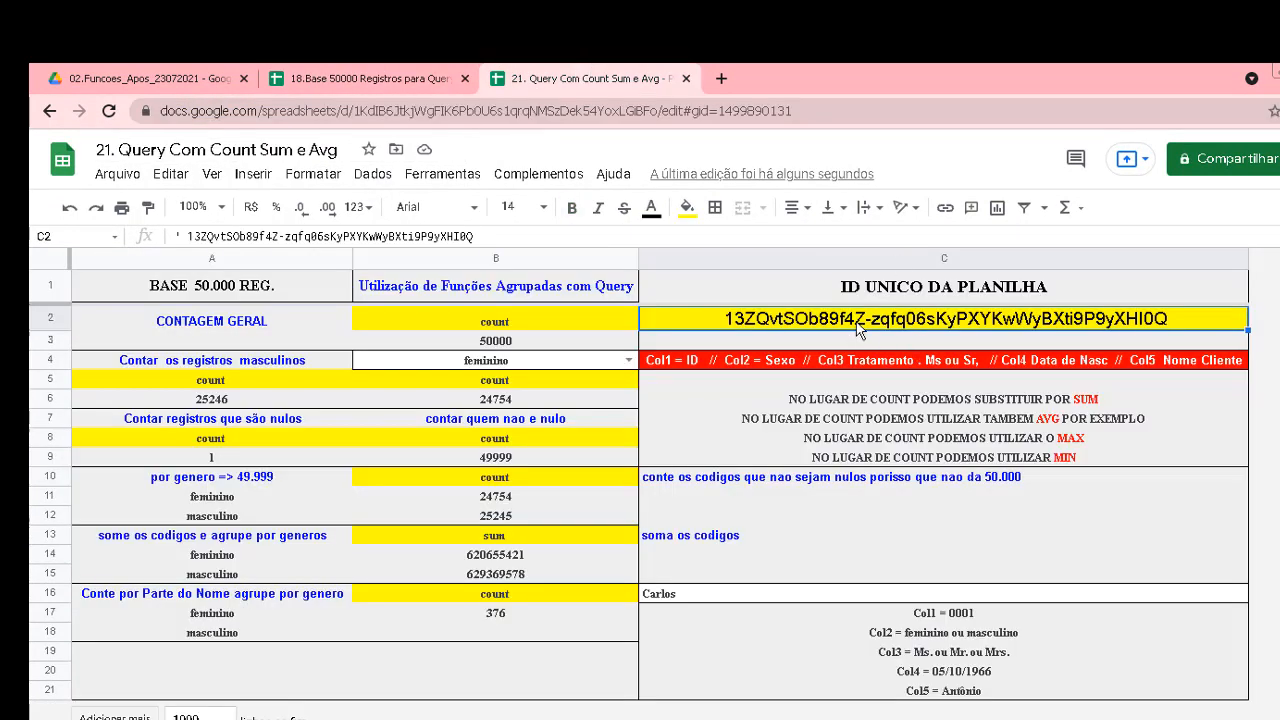
{"action": "left_click", "coordinate": [487, 343]}
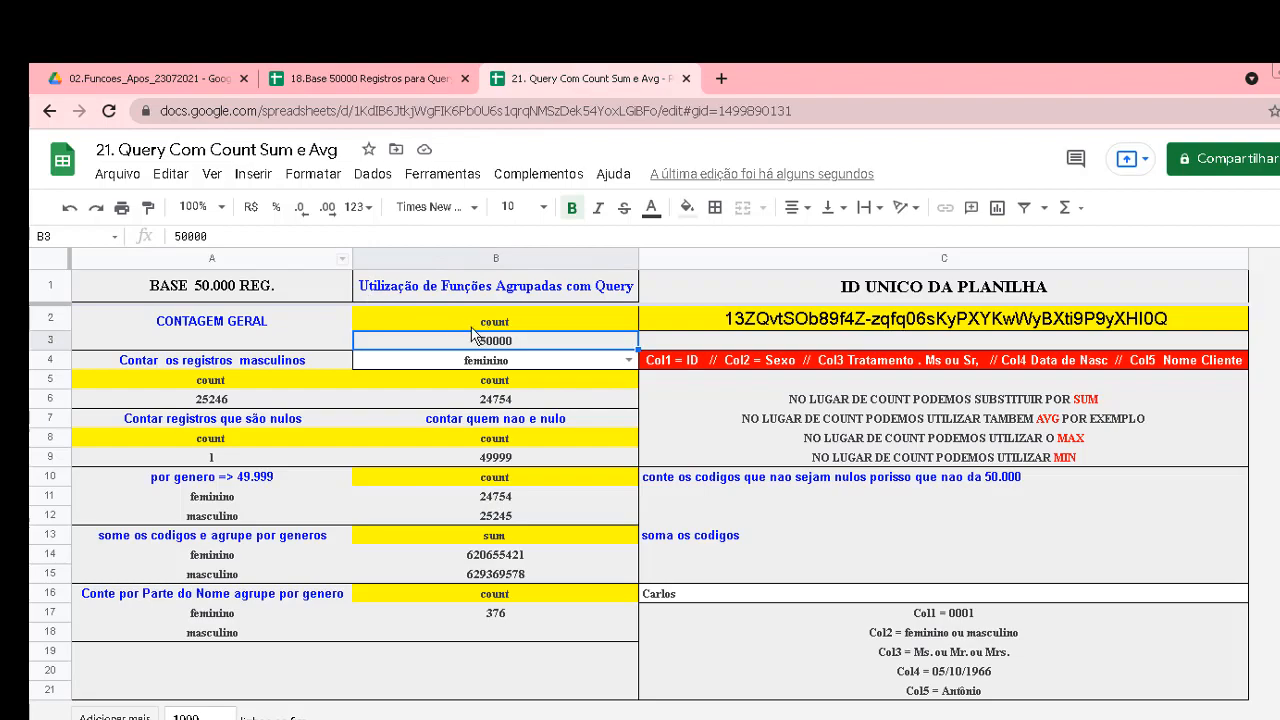
Enlarge the formula bar and undo the full-URL replacement in B2's IMPORTRANGE, switching between the URL and ID versions and keeping the ID
{"action": "left_click", "coordinate": [472, 328]}
{"action": "left_click_drag", "start_coordinate": [394, 247], "coordinate": [400, 290]}
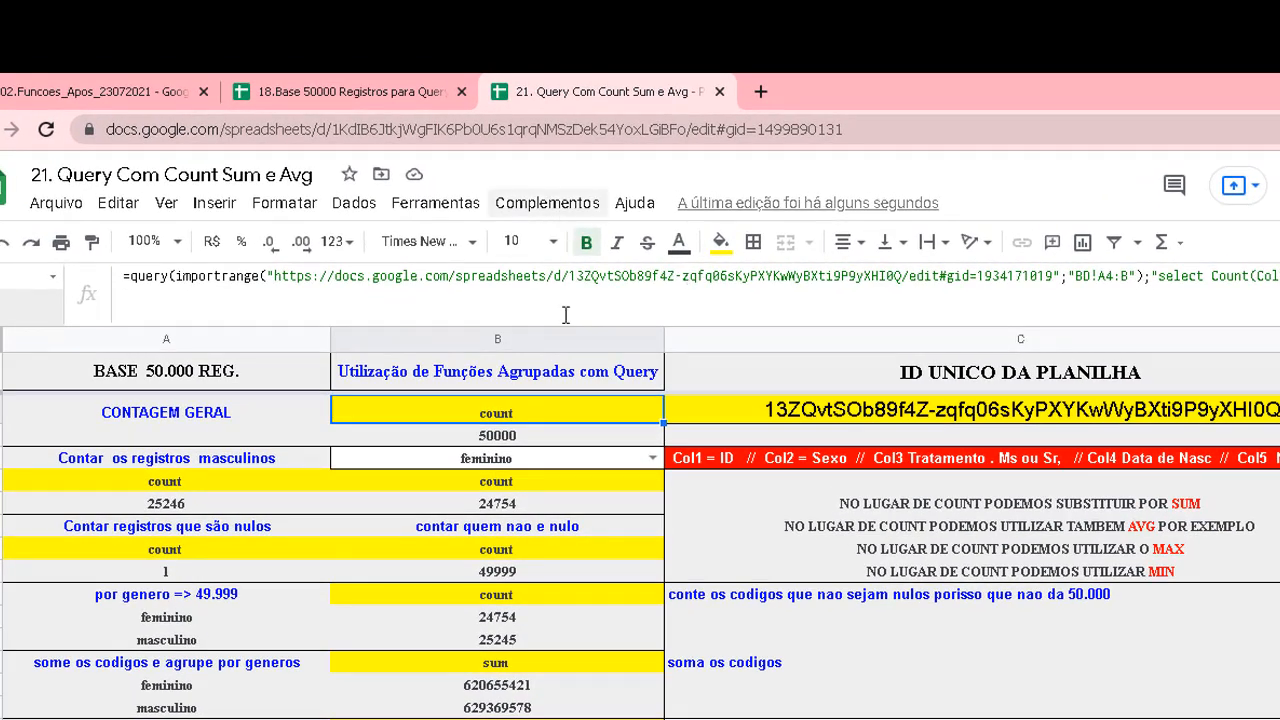
{"action": "left_click", "coordinate": [5, 247]}
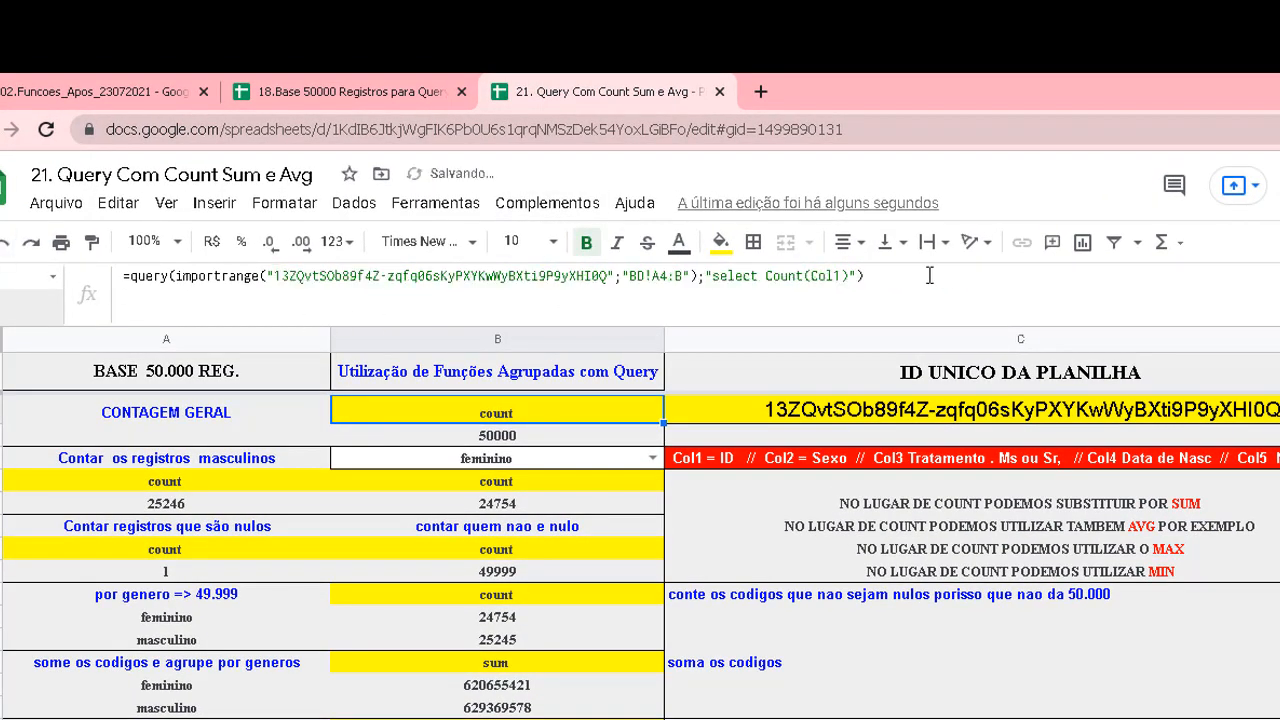
{"action": "left_click", "coordinate": [31, 242]}
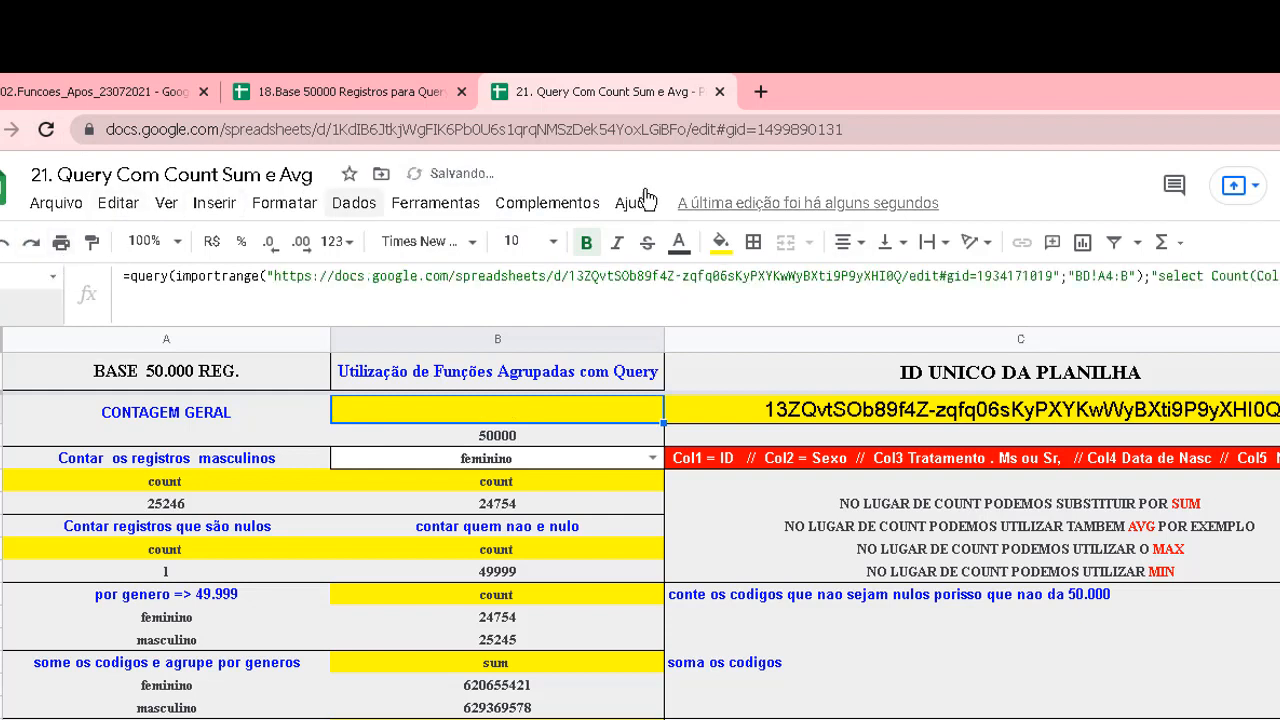
{"action": "left_click", "coordinate": [10, 242]}
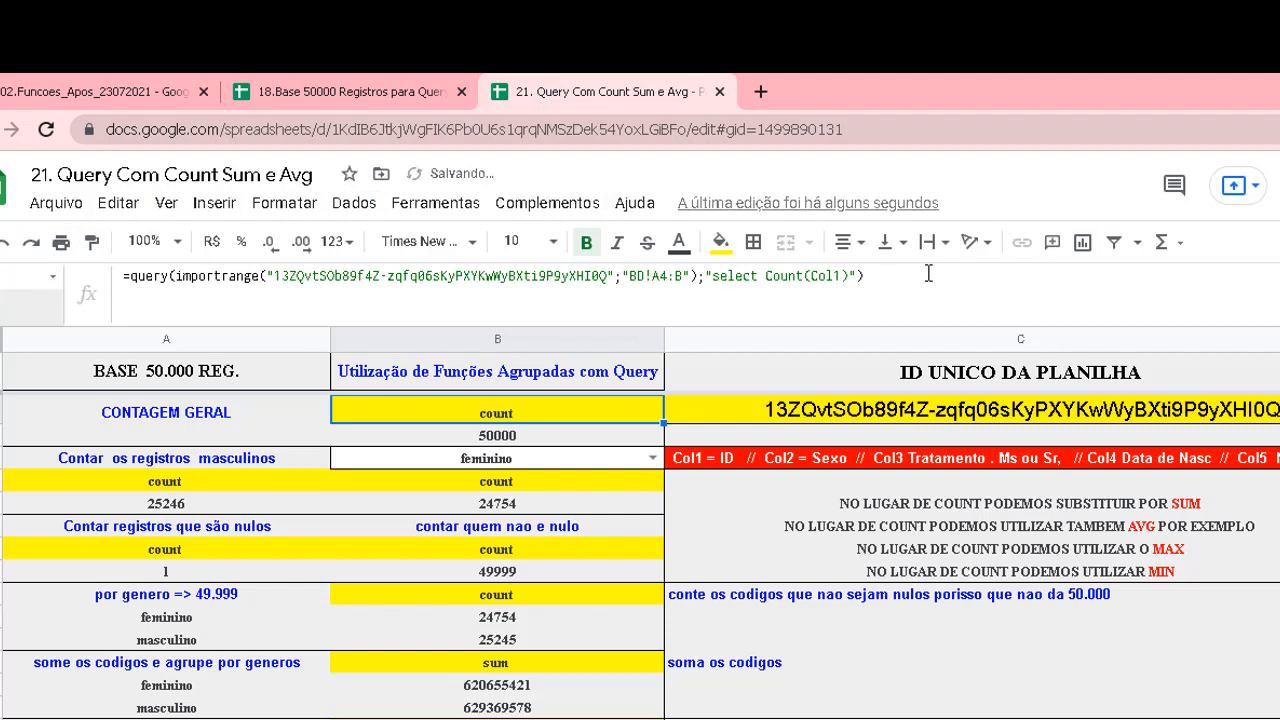
{"action": "left_click", "coordinate": [924, 273]}
{"action": "key", "text": "Return"}
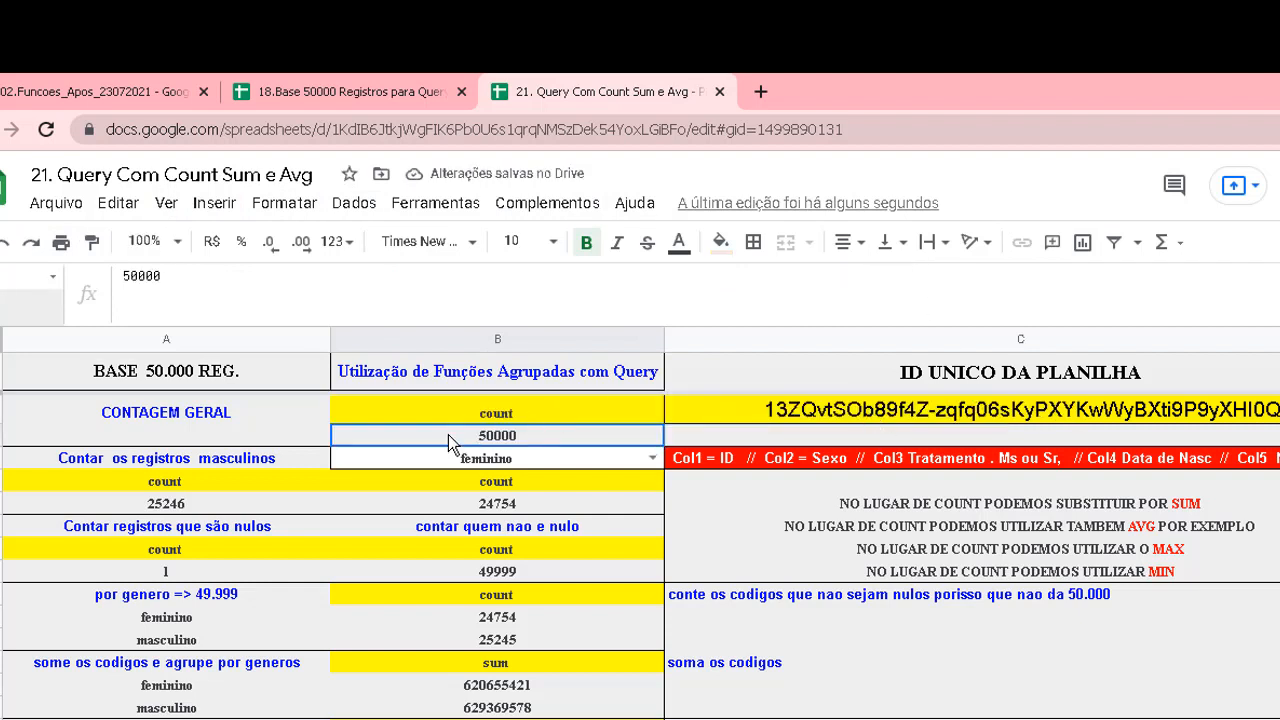
Examine Count(Col1) in B2's query alongside the column legend in C4 and the base spreadsheet's column headings
{"action": "left_click", "coordinate": [435, 406]}
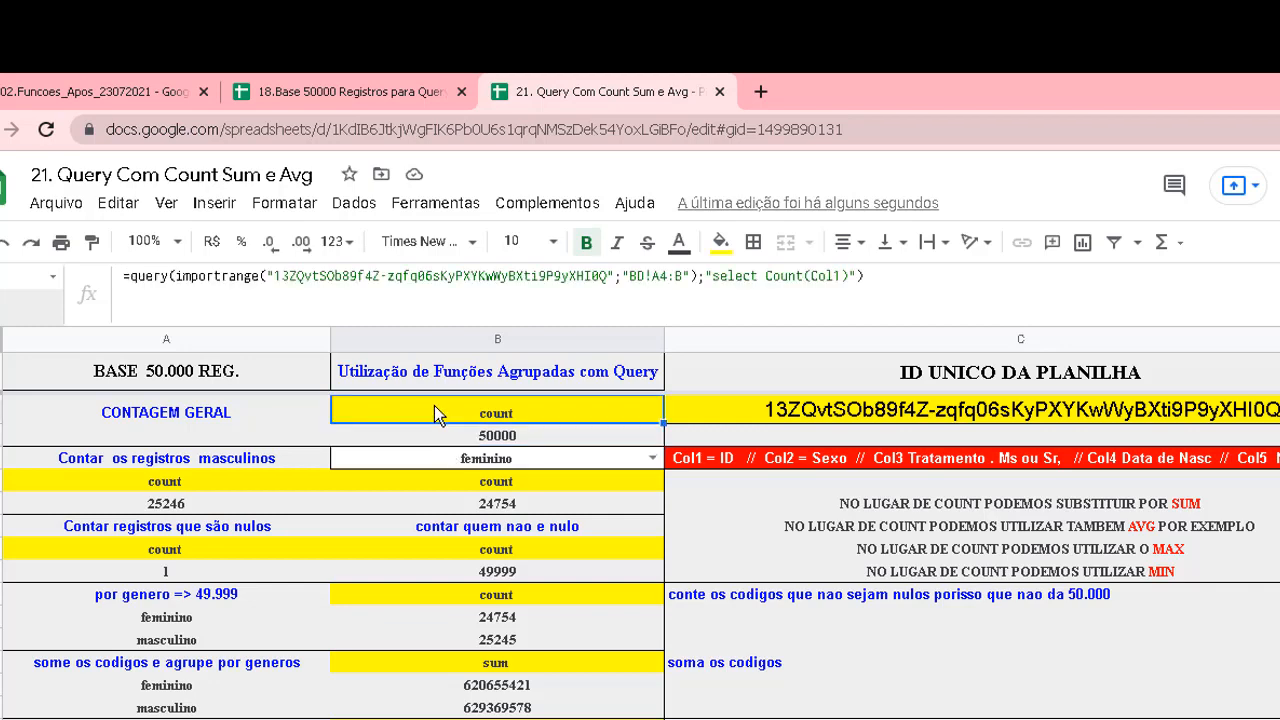
{"action": "left_click", "coordinate": [758, 466]}
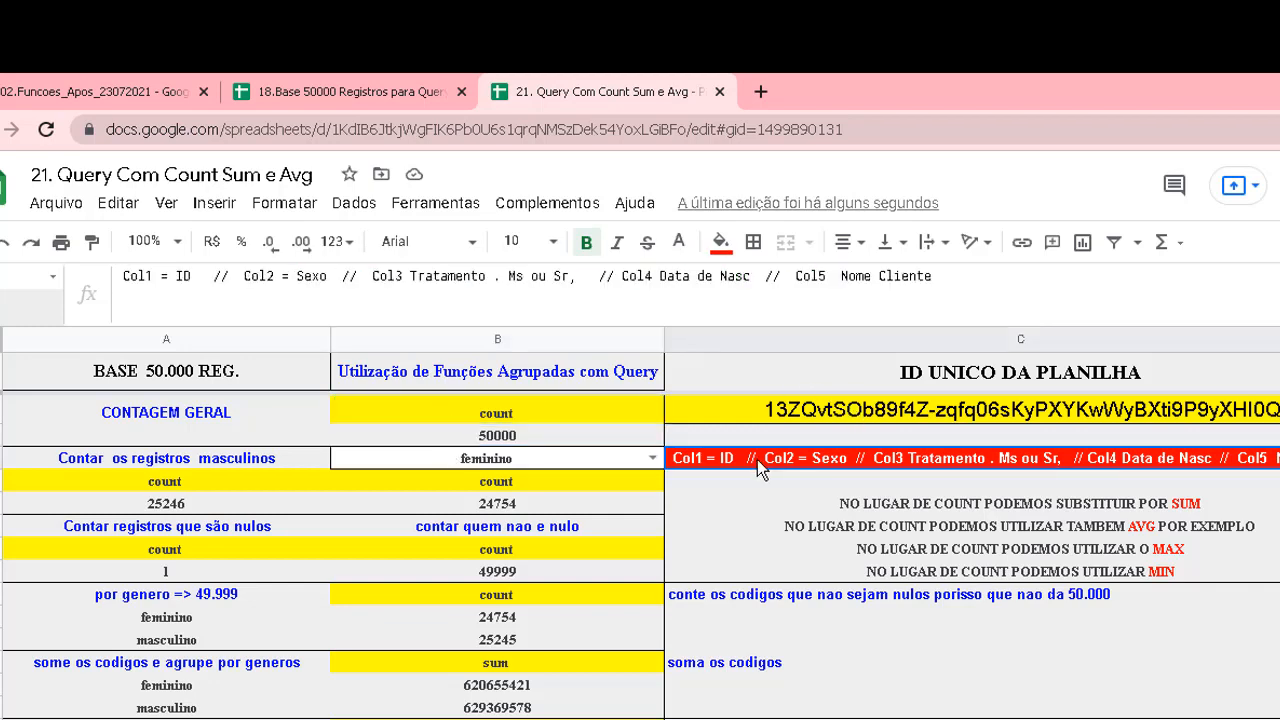
{"action": "left_click", "coordinate": [293, 82]}
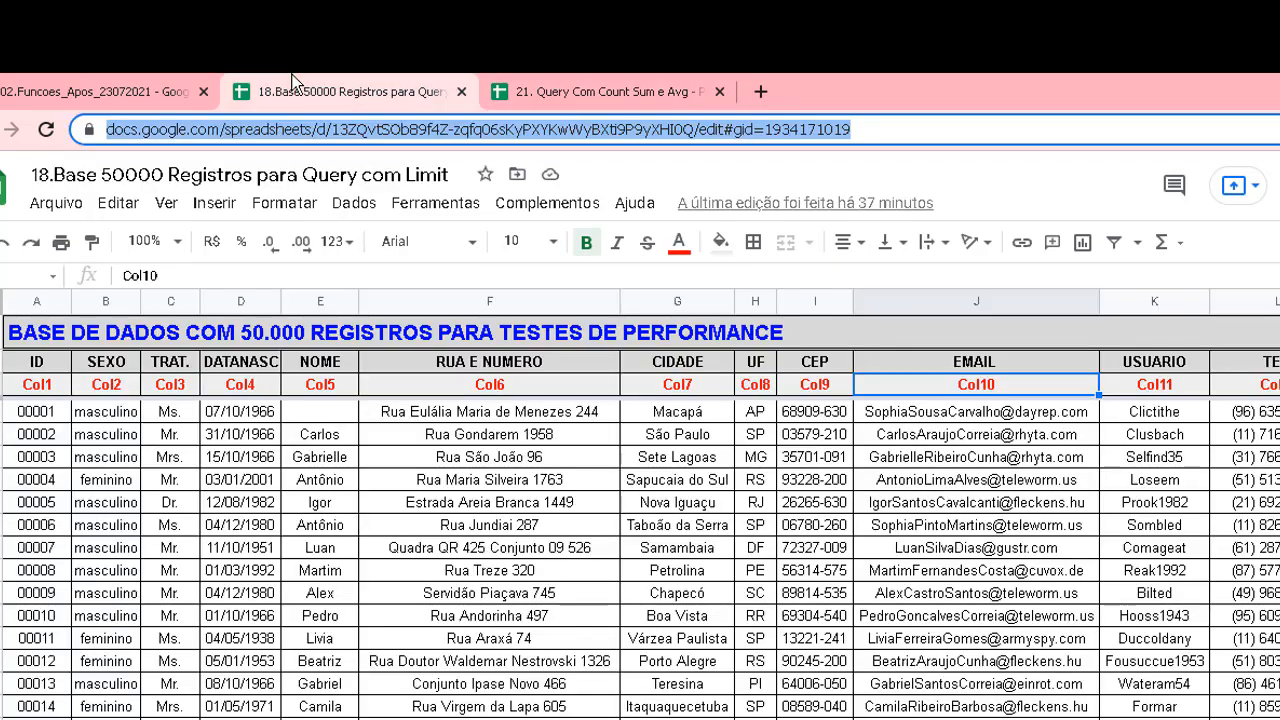
{"action": "left_click", "coordinate": [584, 88]}
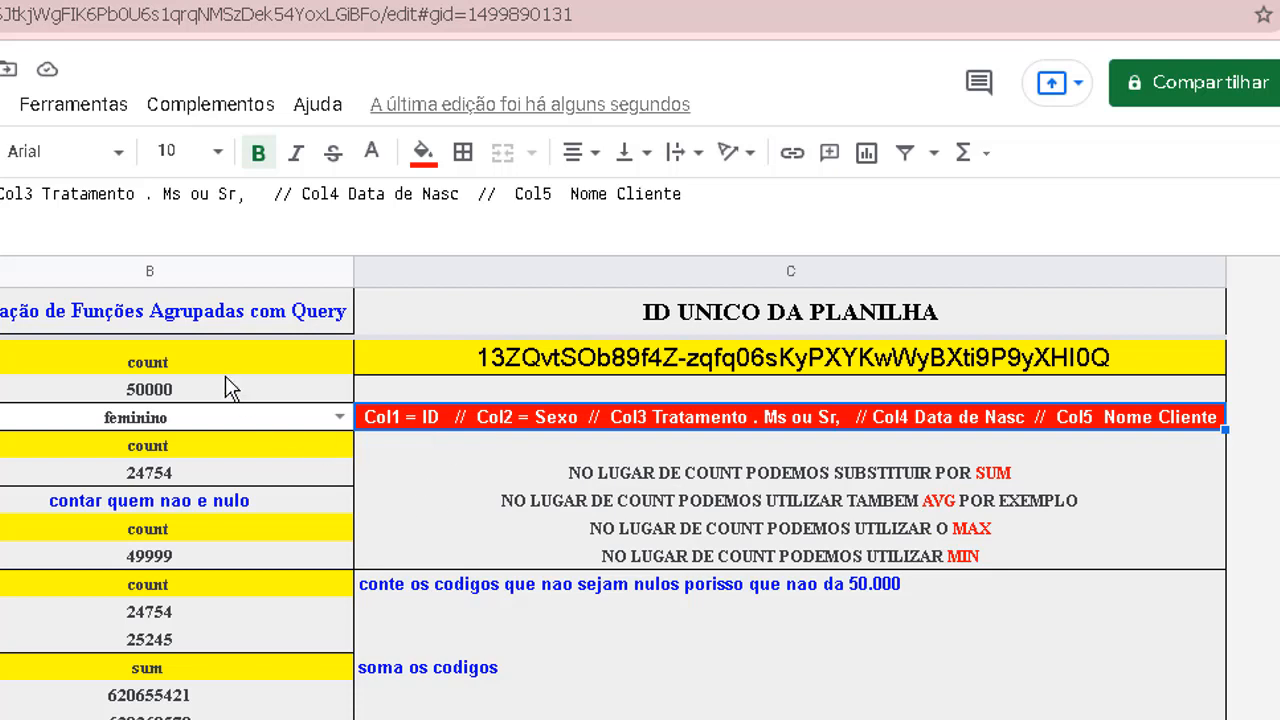
{"action": "left_click", "coordinate": [195, 351]}
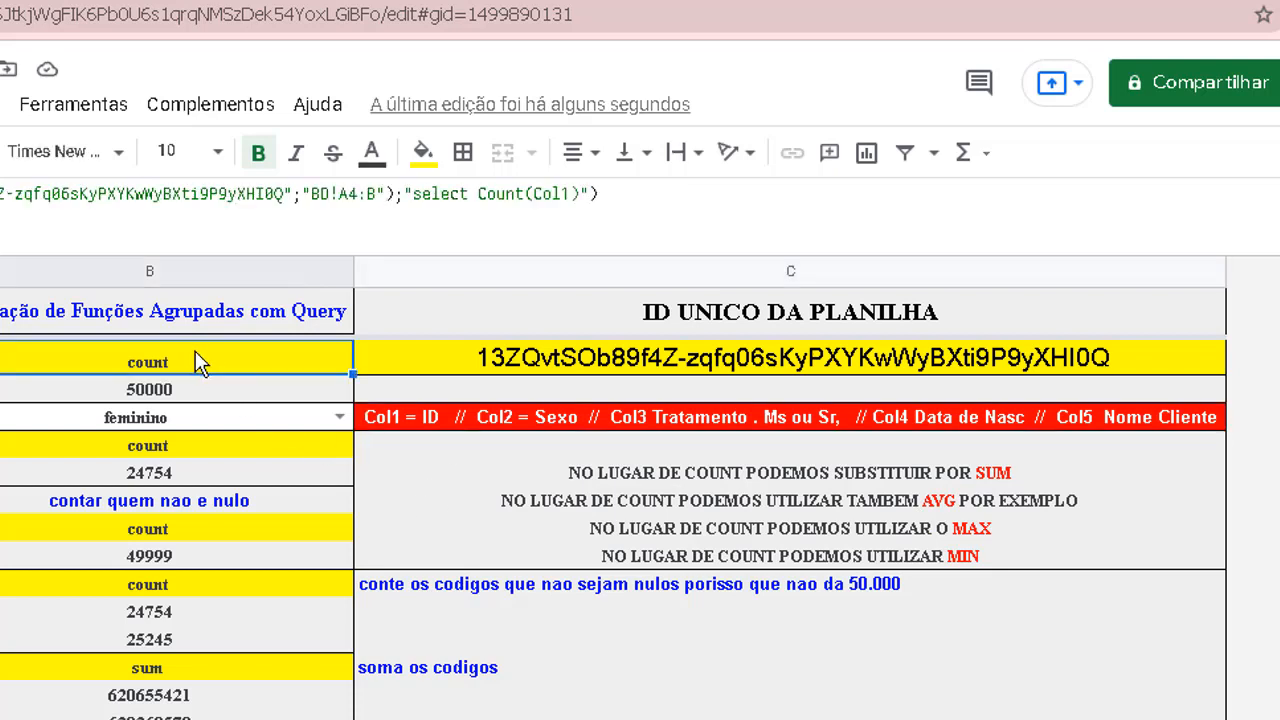
{"action": "double_click", "coordinate": [490, 193]}
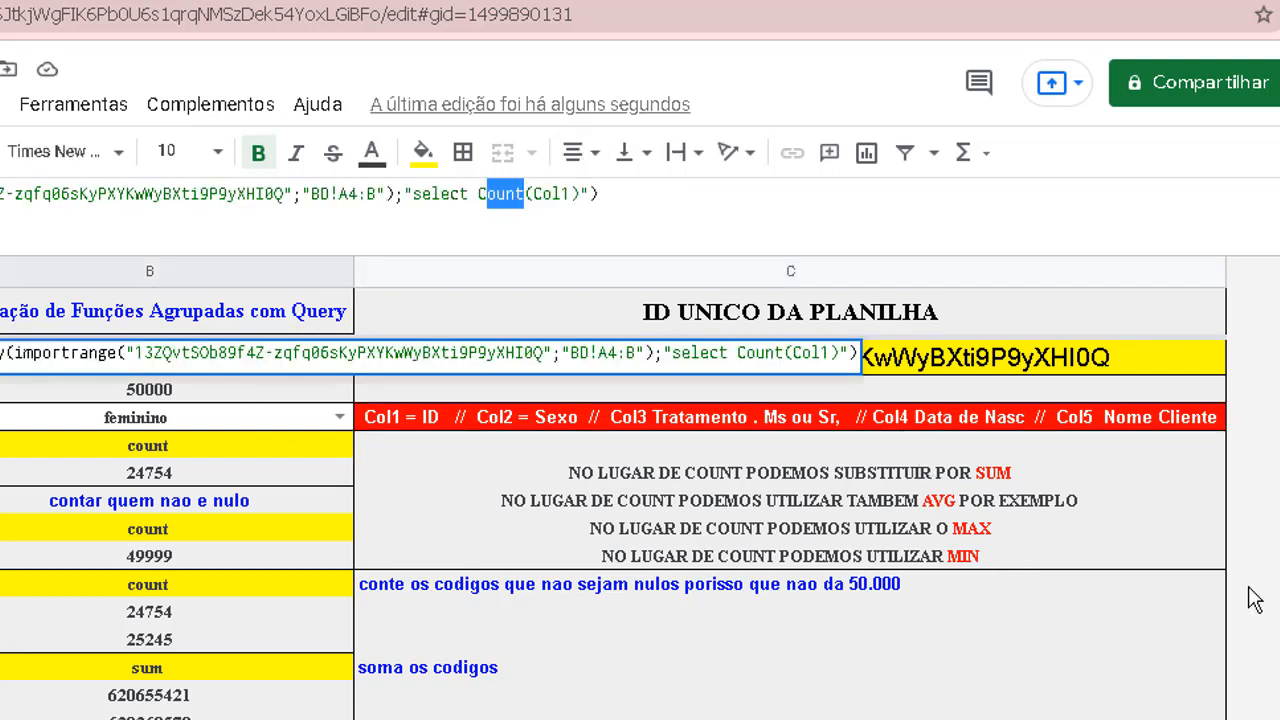
{"action": "key", "text": "Escape"}
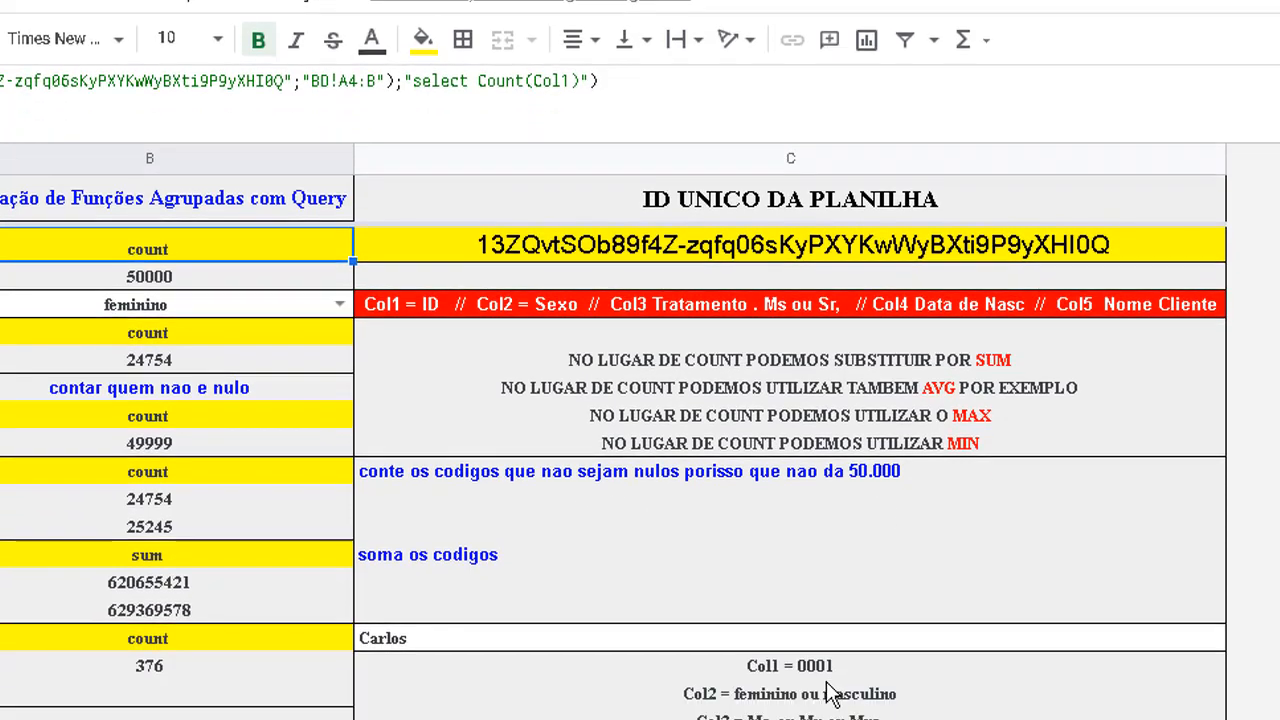
{"action": "left_click", "coordinate": [818, 425]}
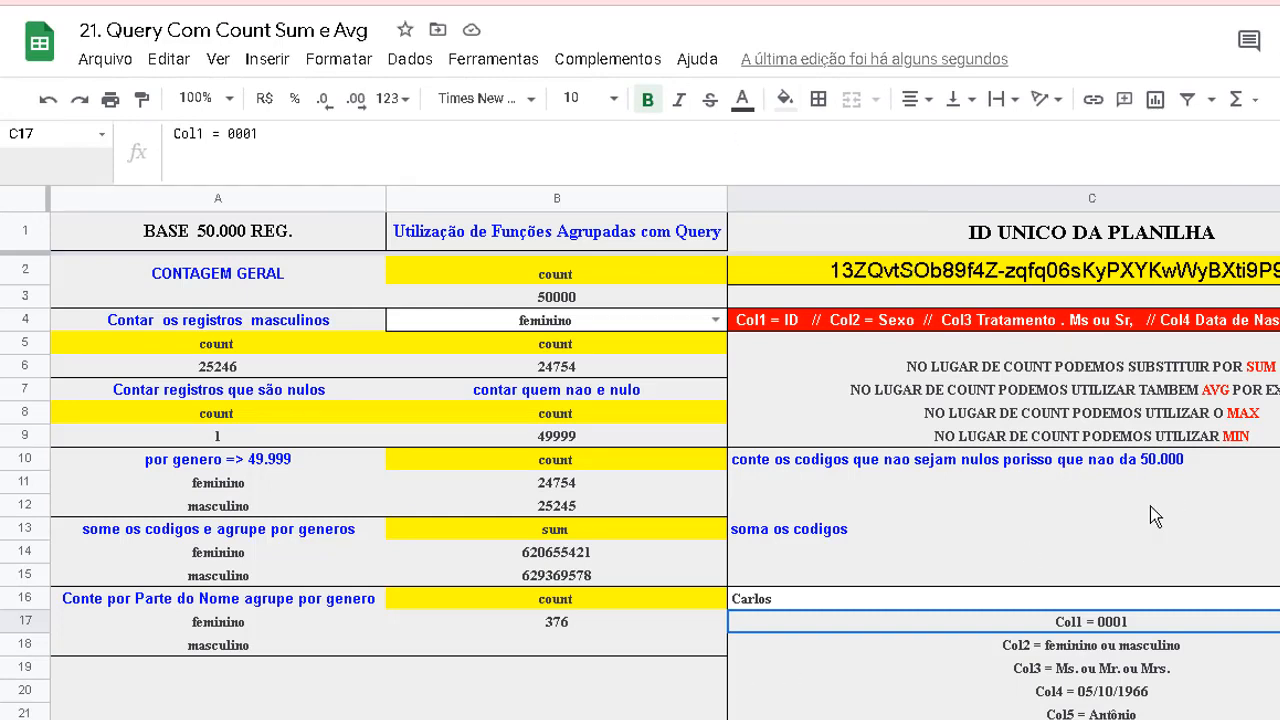
Compare the ID in the base spreadsheet's URL with the first IMPORTRANGE argument in B2's formula
{"action": "left_click", "coordinate": [619, 268]}
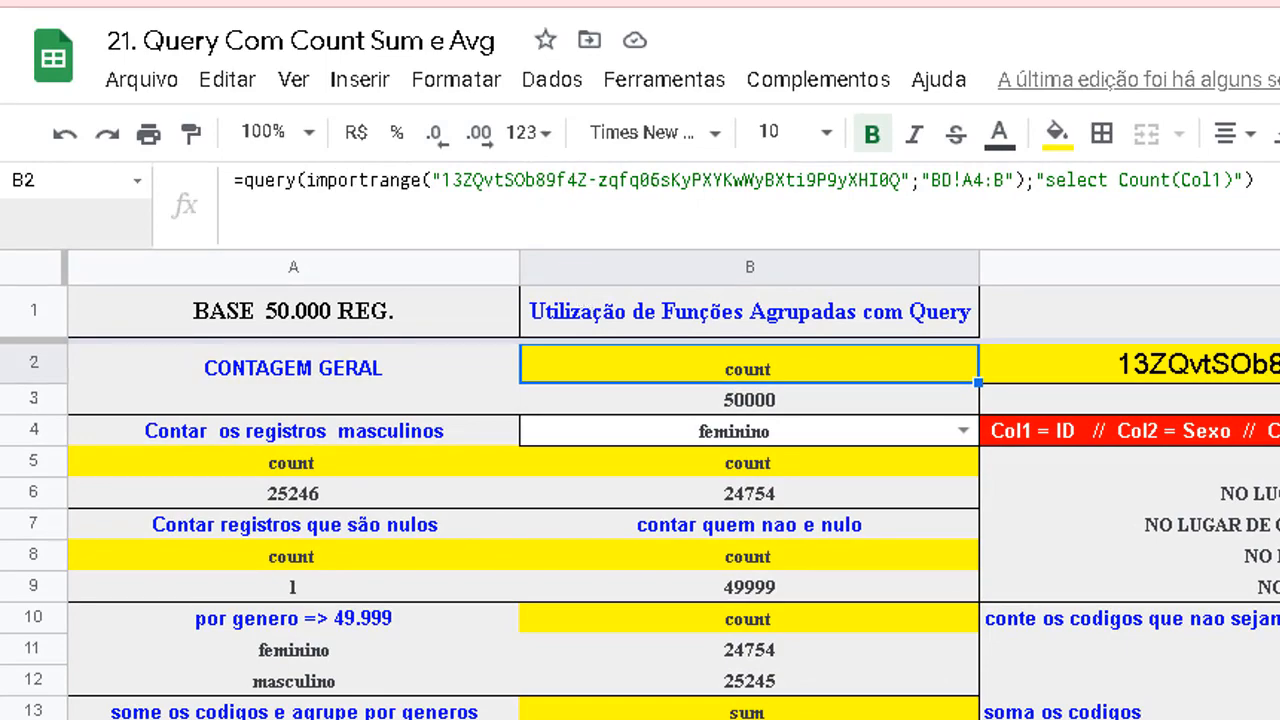
{"action": "left_click", "coordinate": [555, 6]}
{"action": "left_click", "coordinate": [536, 48]}
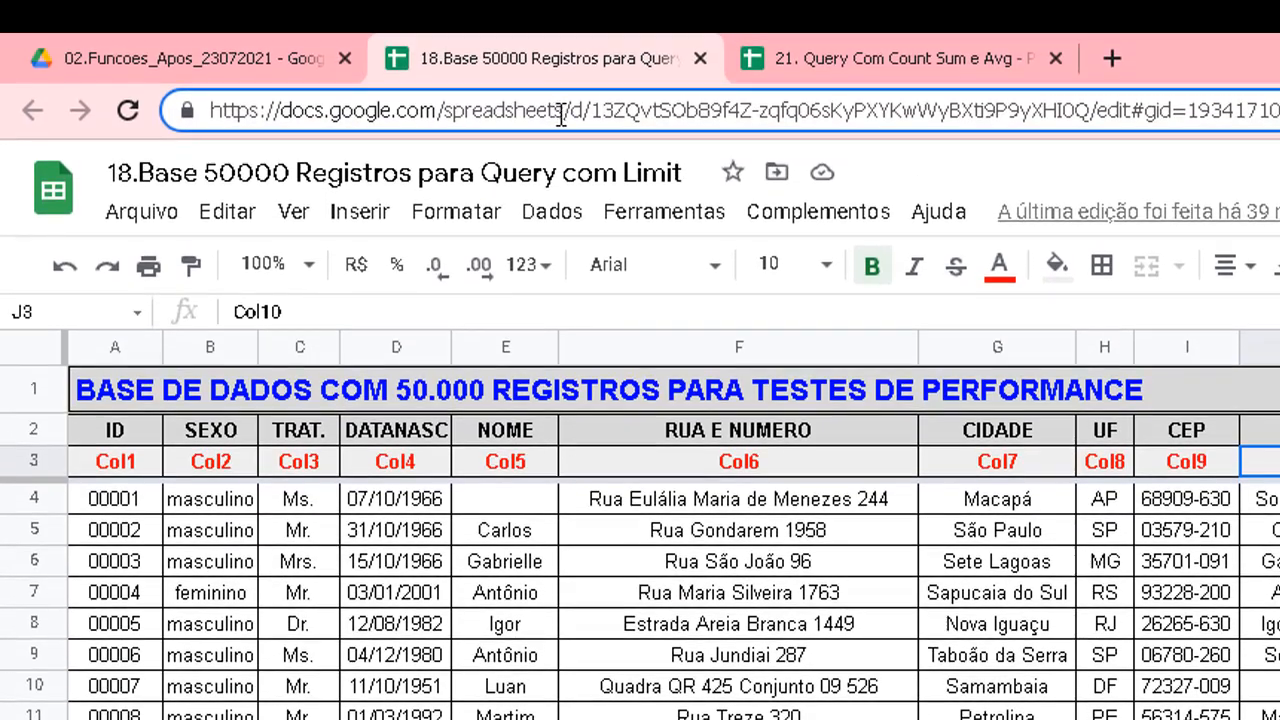
{"action": "left_click_drag", "start_coordinate": [591, 110], "coordinate": [1086, 118]}
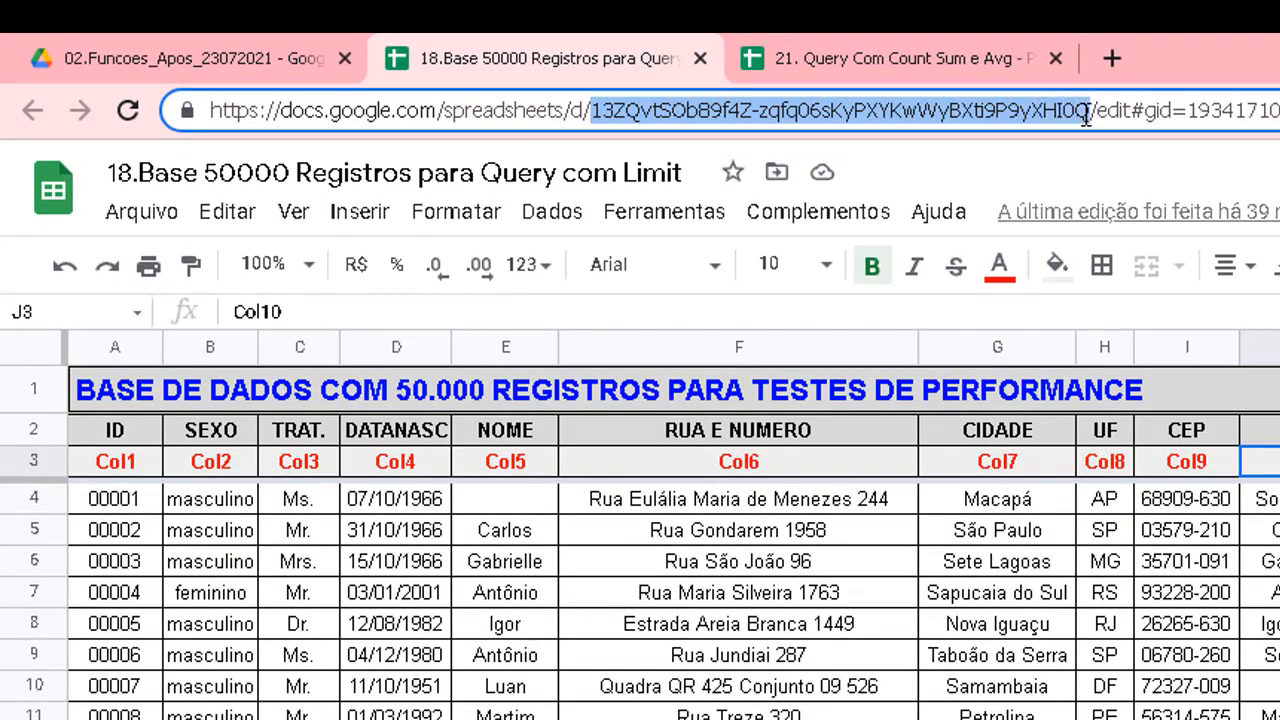
{"action": "left_click", "coordinate": [970, 45]}
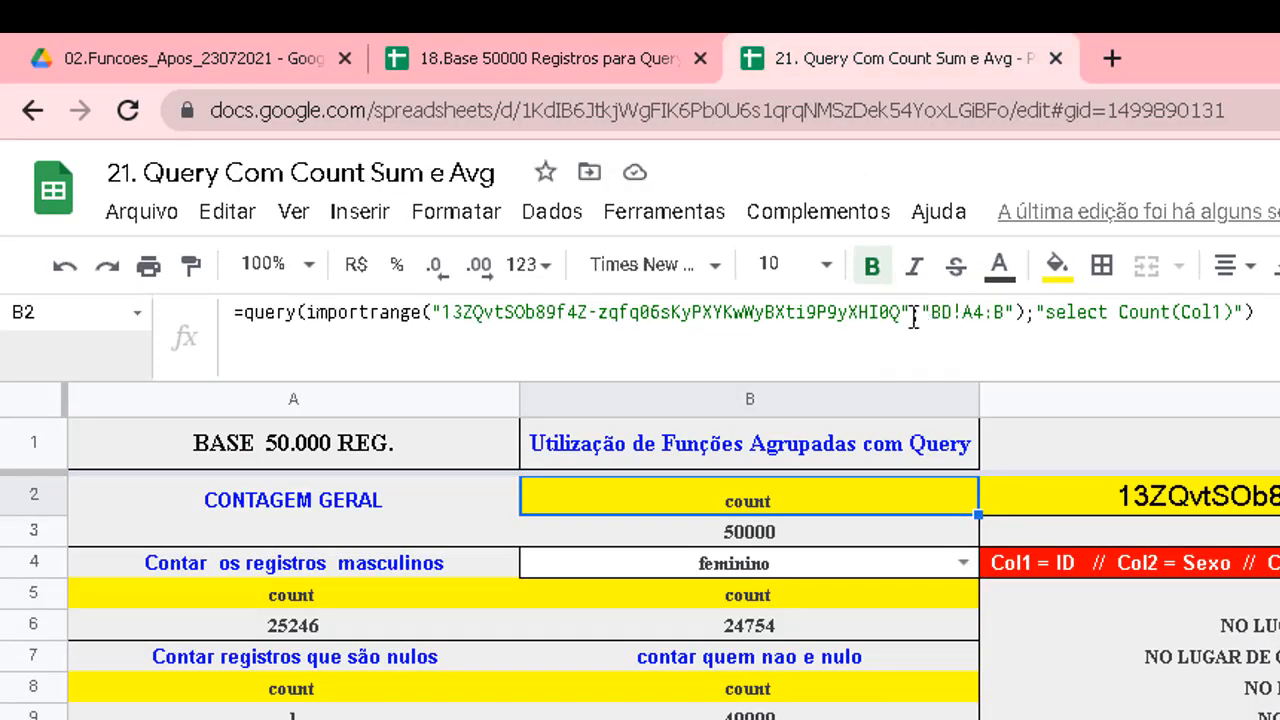
{"action": "left_click_drag", "start_coordinate": [912, 316], "coordinate": [444, 318]}
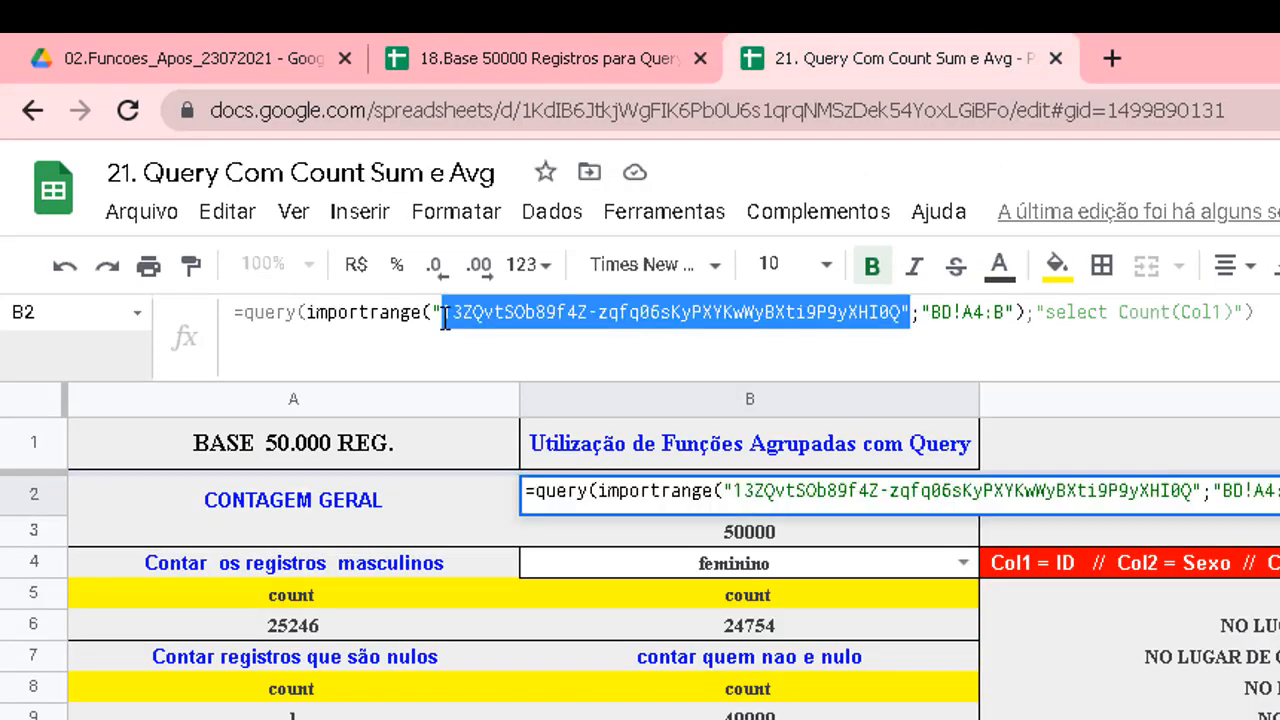
{"action": "left_click", "coordinate": [924, 314]}
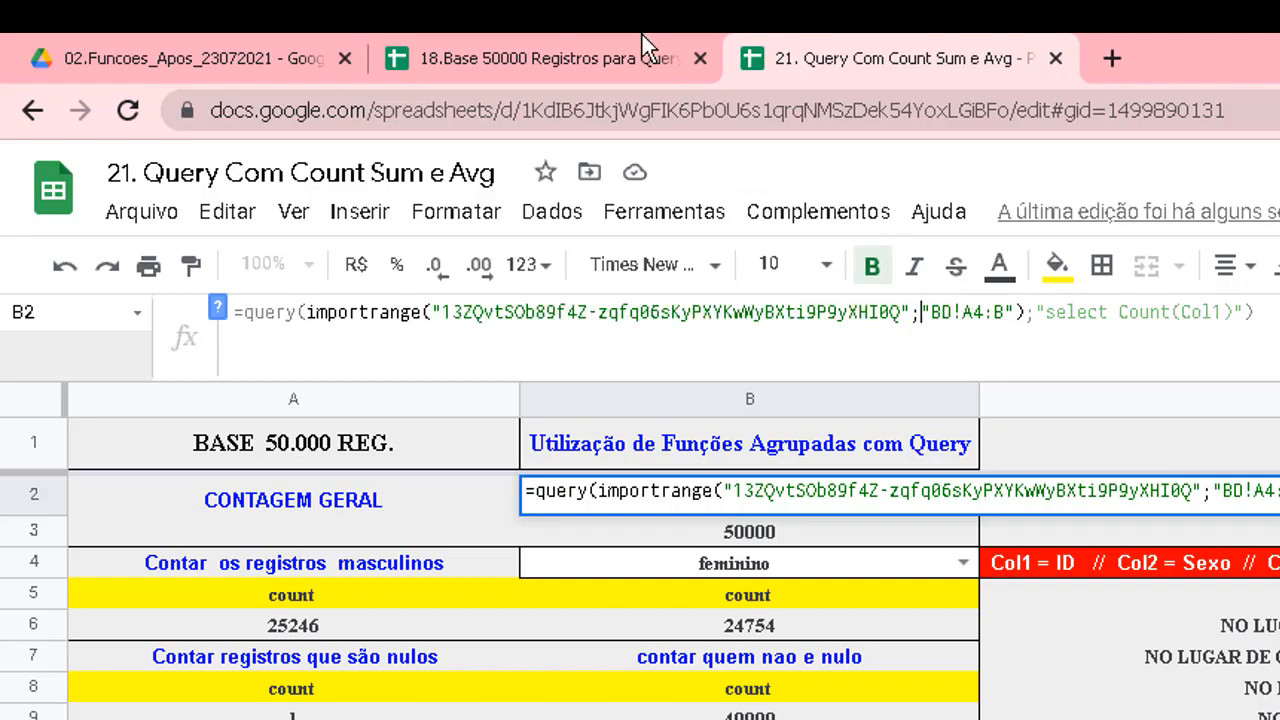
Check the base spreadsheet's "BD" and "rel" sheets against the "BD!A4:B" range in B2's formula, leaving the formula unedited
{"action": "left_click", "coordinate": [645, 45]}
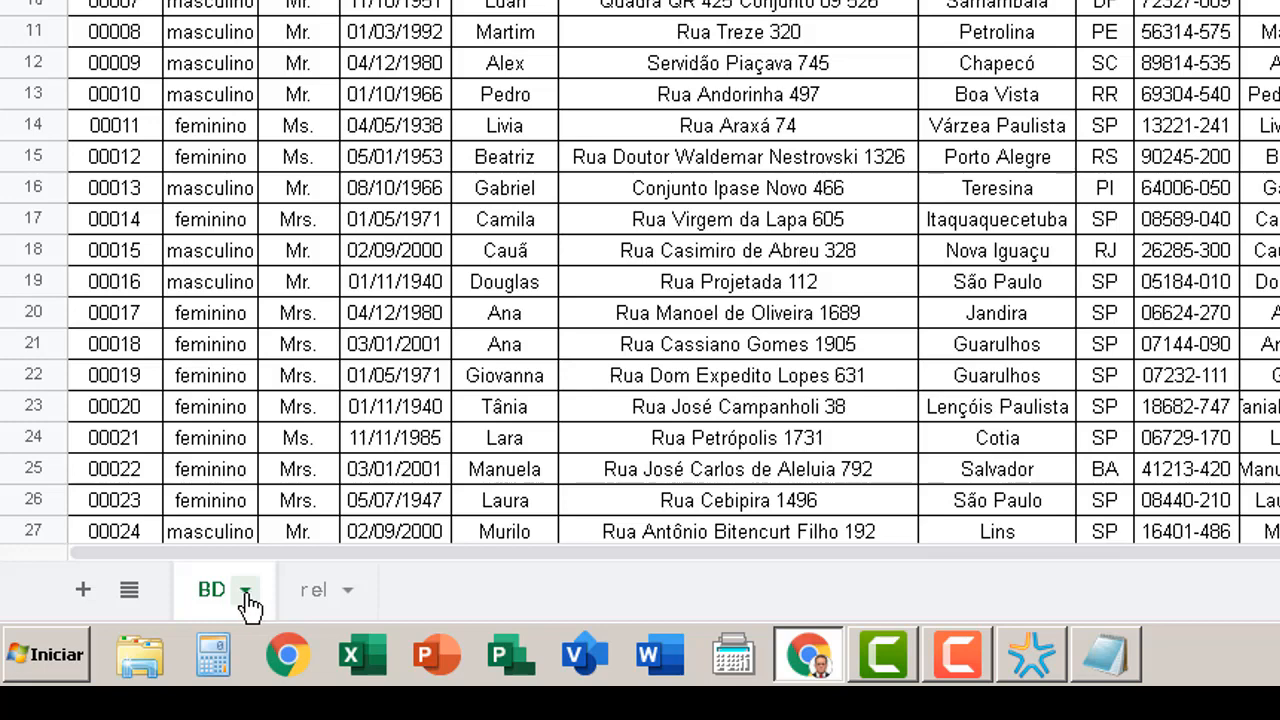
{"action": "left_click", "coordinate": [315, 591]}
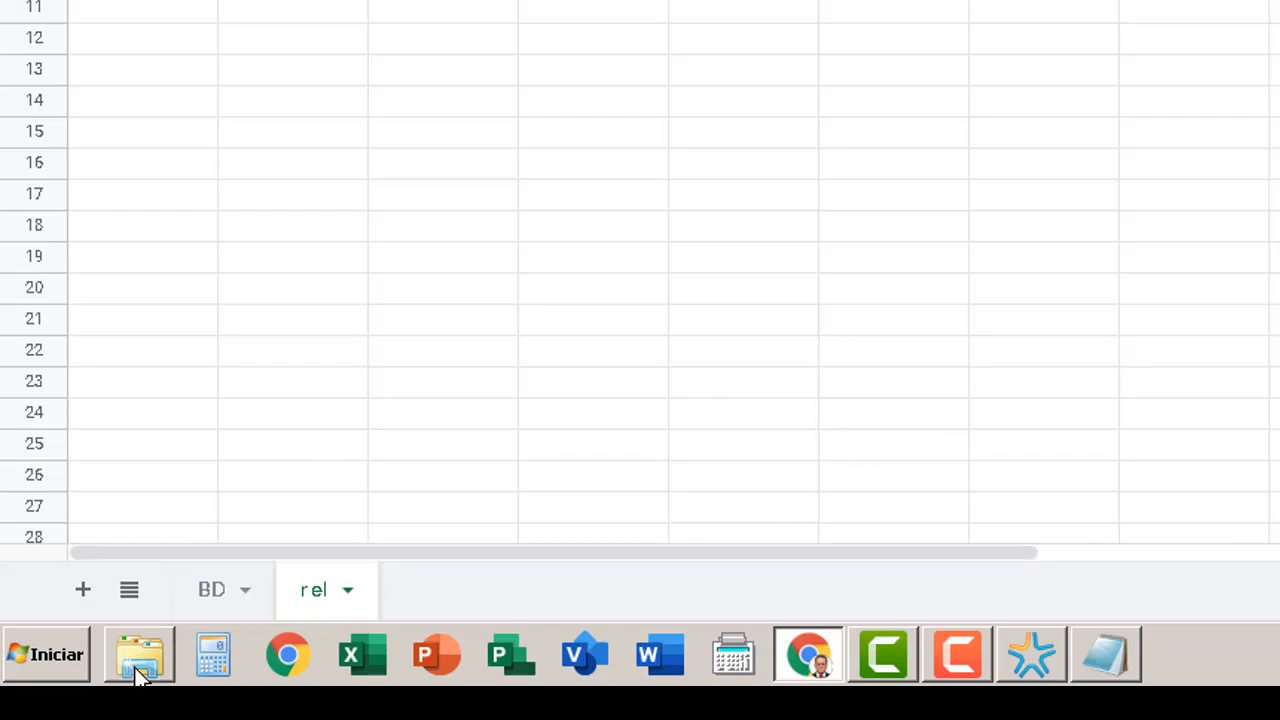
{"action": "left_click", "coordinate": [214, 591]}
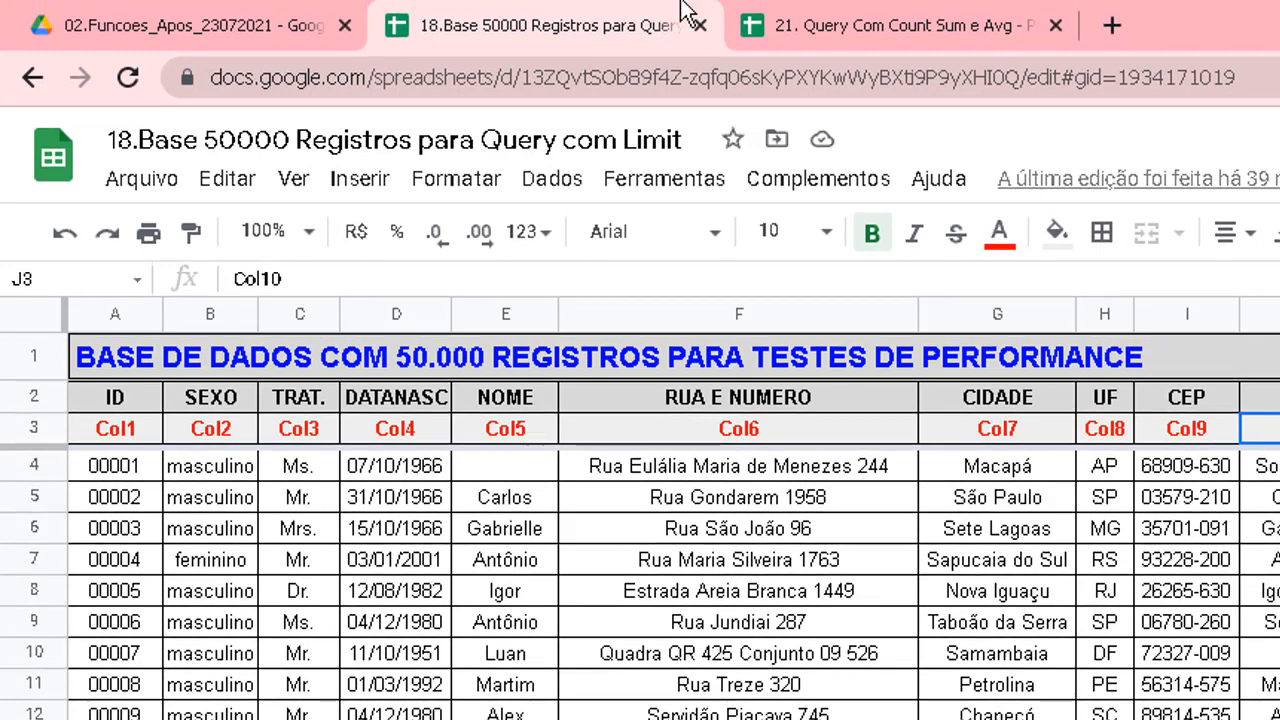
{"action": "left_click", "coordinate": [810, 26]}
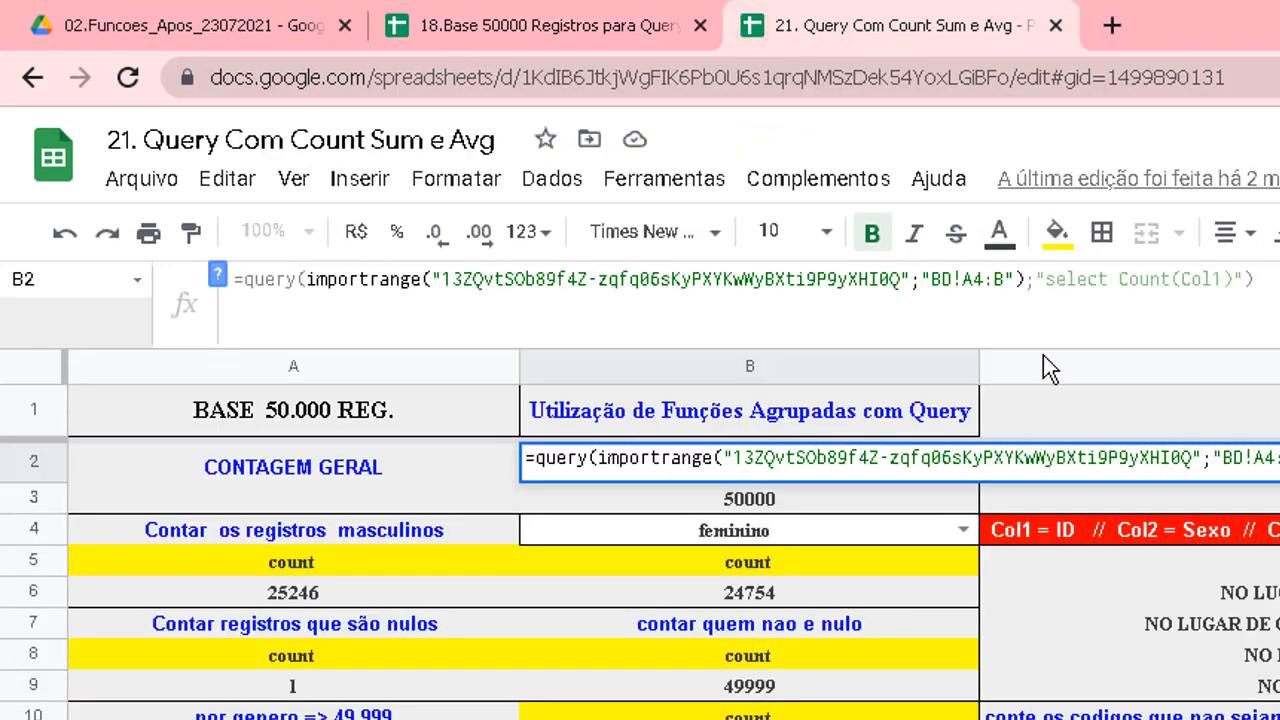
{"action": "left_click_drag", "start_coordinate": [962, 279], "coordinate": [955, 277]}
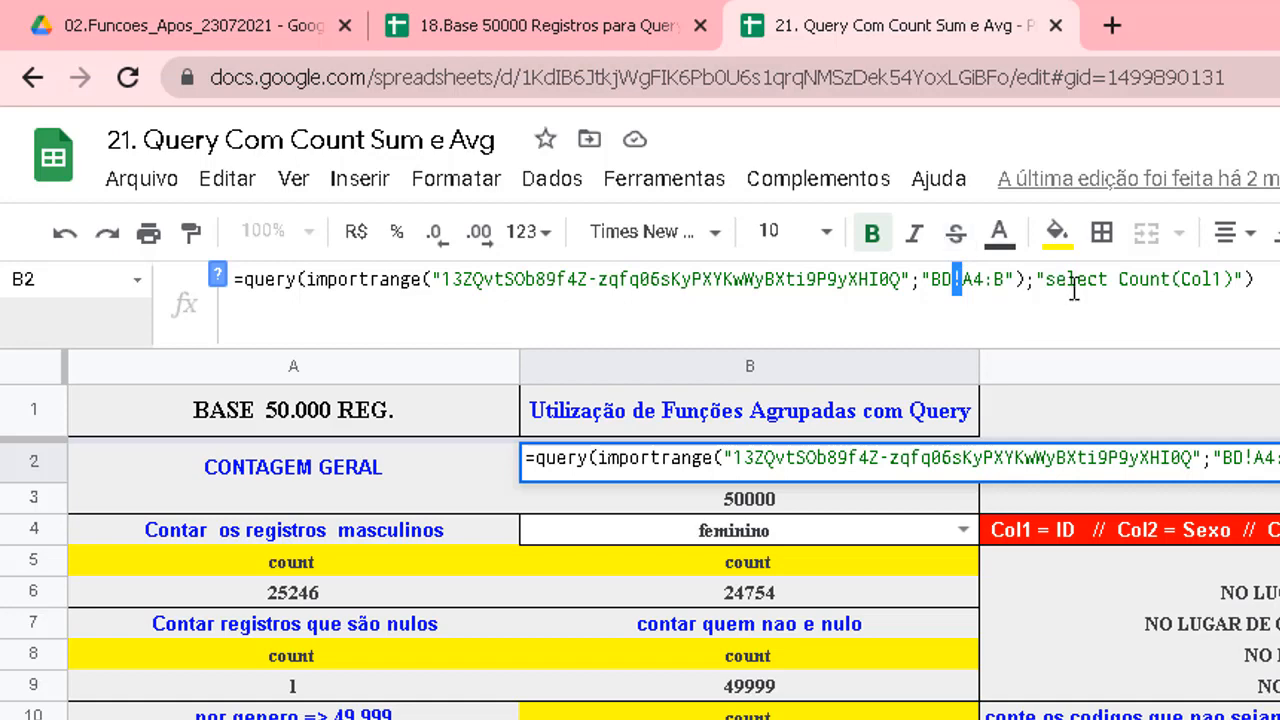
{"action": "key", "text": "Escape"}
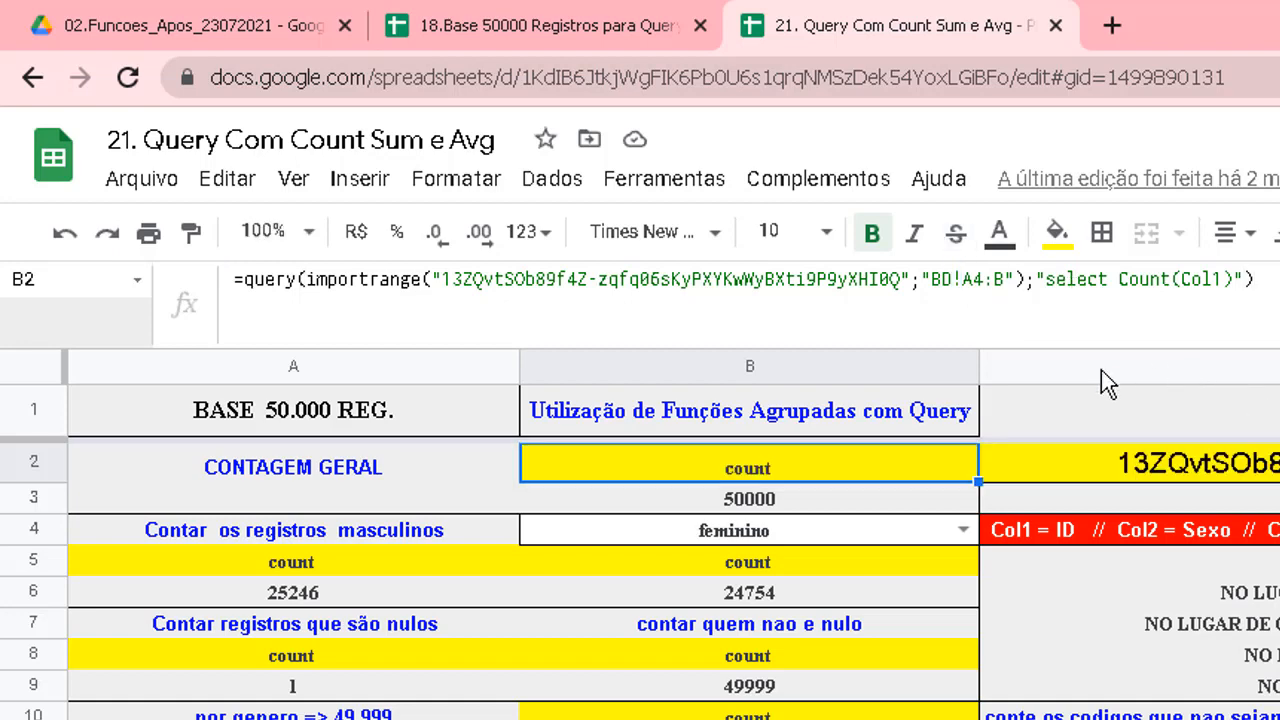
{"action": "left_click", "coordinate": [612, 22]}
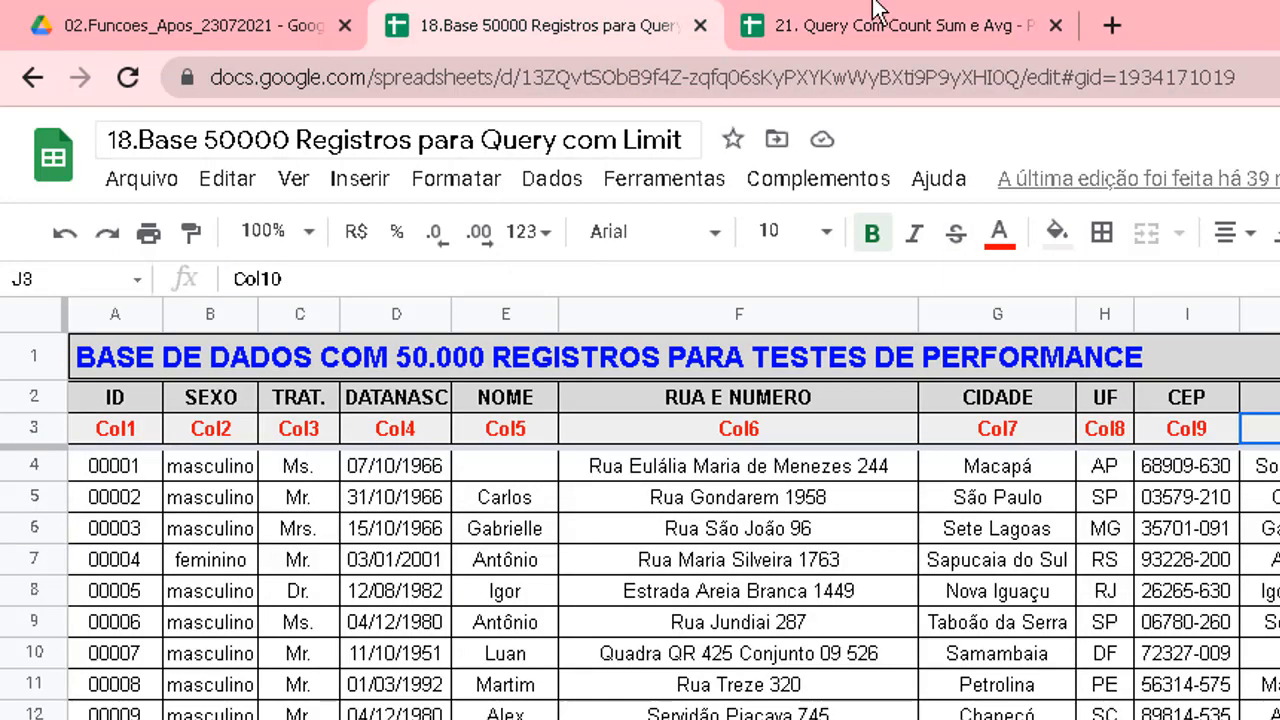
{"action": "left_click", "coordinate": [935, 28]}
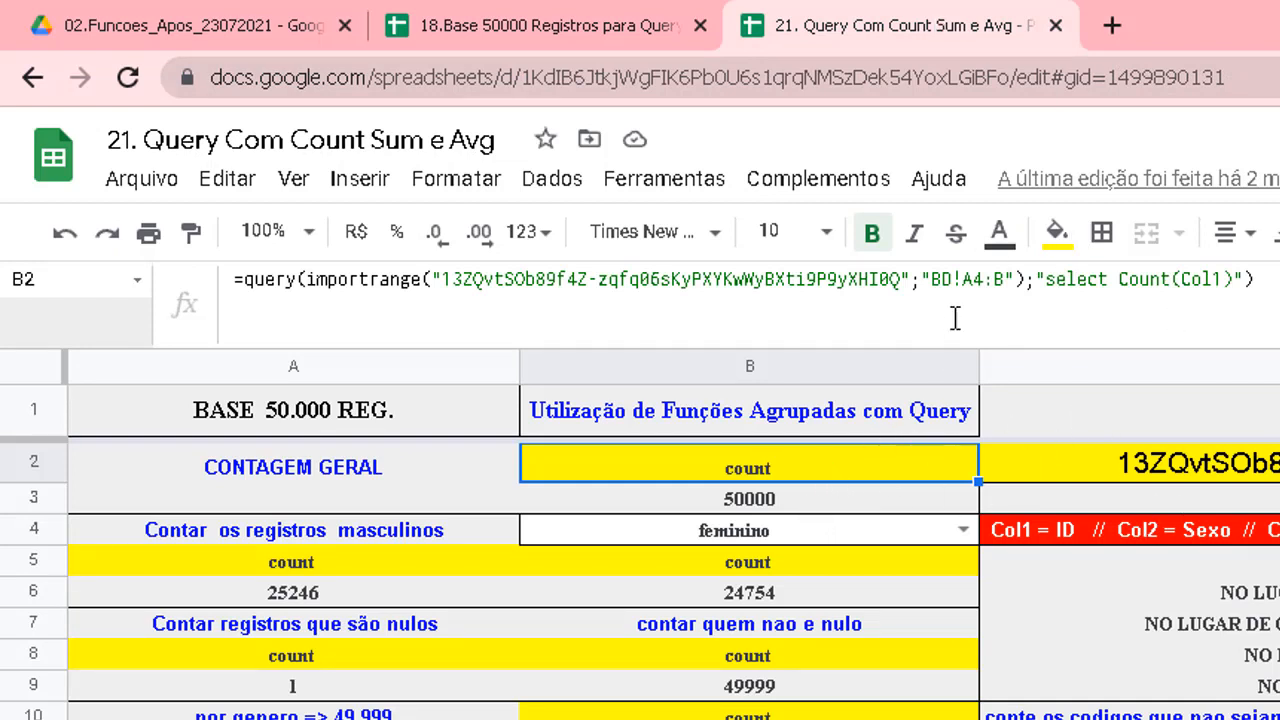
Check the first data cells of the ID and SEXO columns, A4:B4, in the base spreadsheet against the import range in B2's formula
{"action": "left_click", "coordinate": [586, 16]}
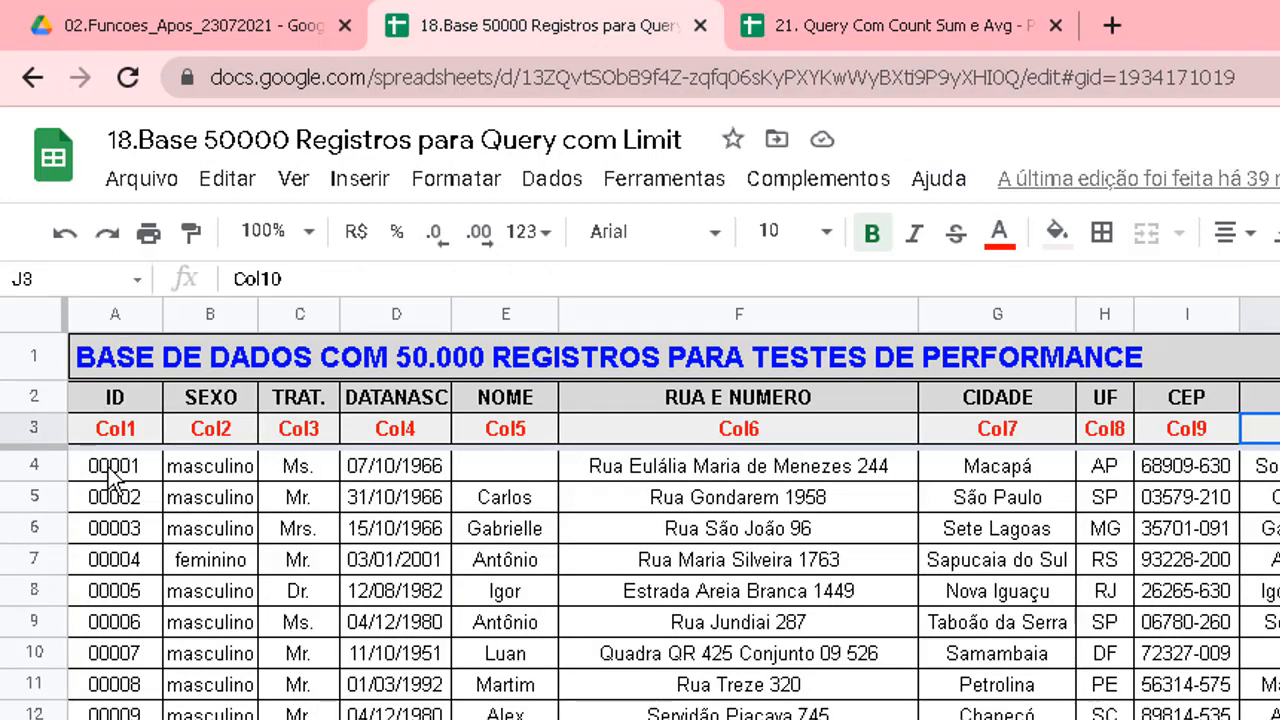
{"action": "left_click_drag", "start_coordinate": [113, 478], "coordinate": [209, 484]}
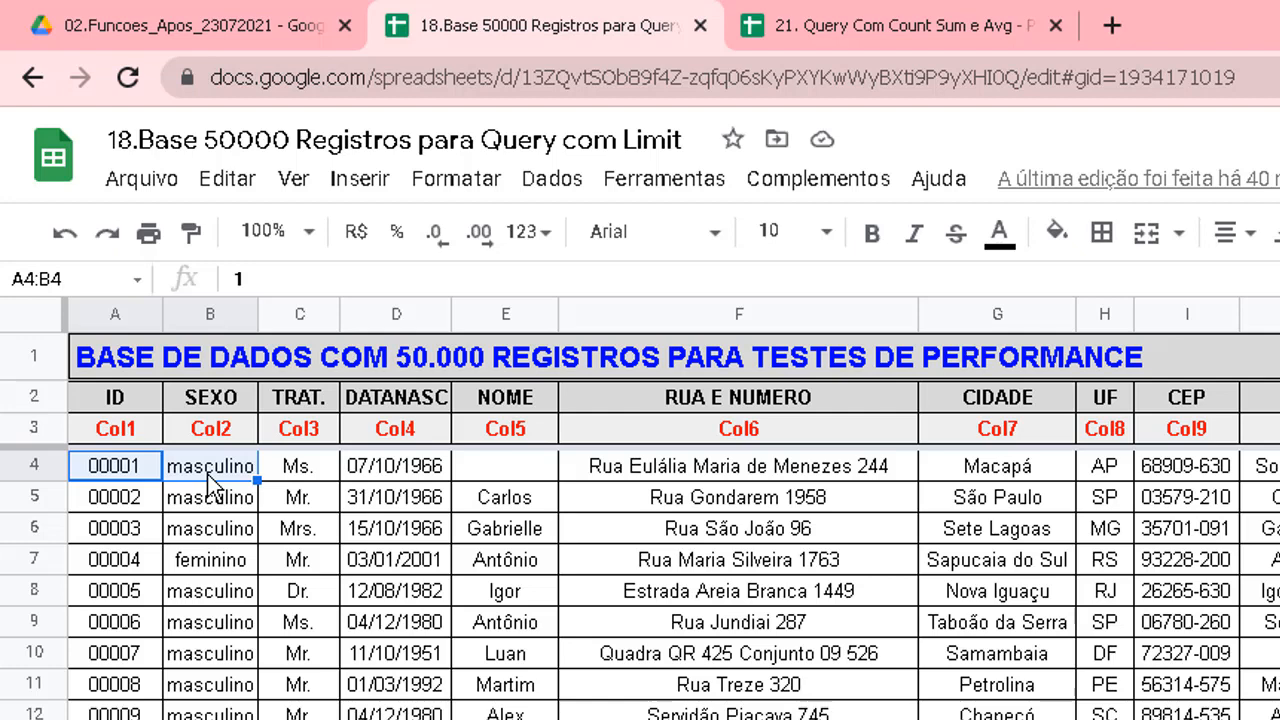
{"action": "left_click", "coordinate": [760, 20]}
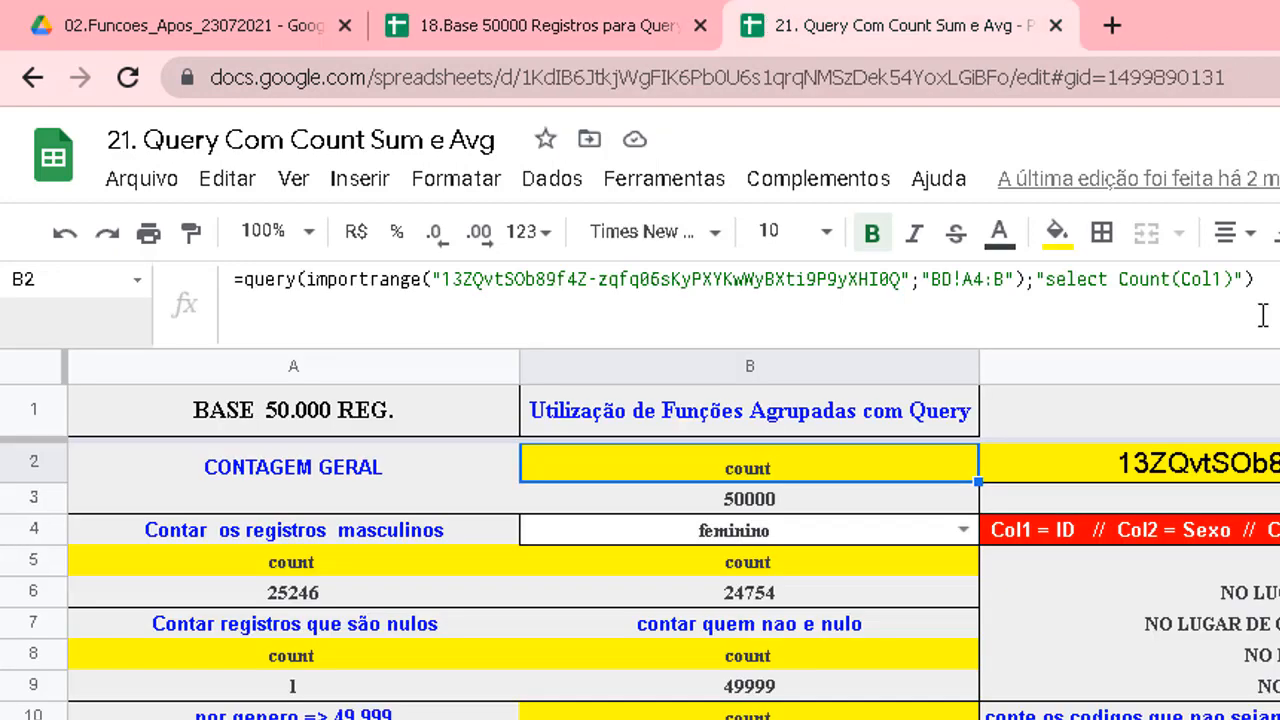
Try ending the IMPORTRANGE range in B2 at row 50003, as "BD!A4:B50003", and discard the edit
{"action": "left_click", "coordinate": [1004, 280]}
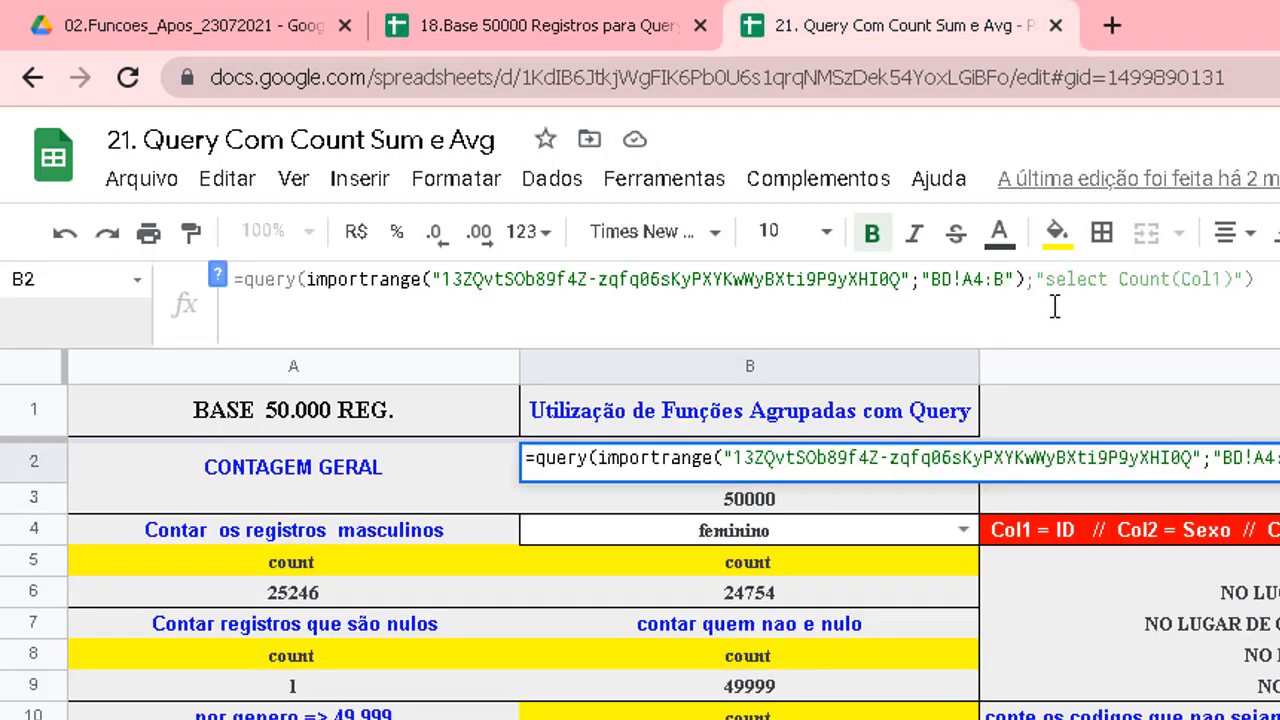
{"action": "type", "text": "50003"}
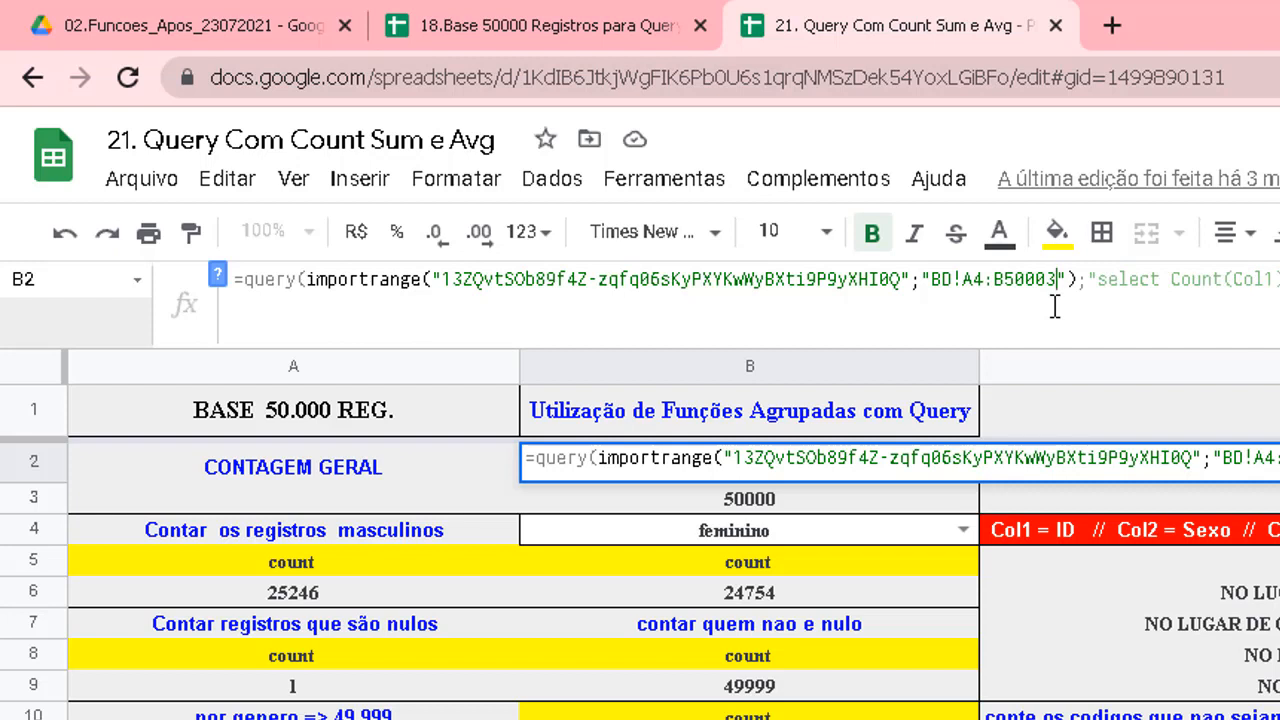
{"action": "key", "text": "Escape"}
Examine how IMPORTRANGE is nested as the data argument of QUERY in B2, leaving the formula unedited
{"action": "left_click", "coordinate": [531, 14]}
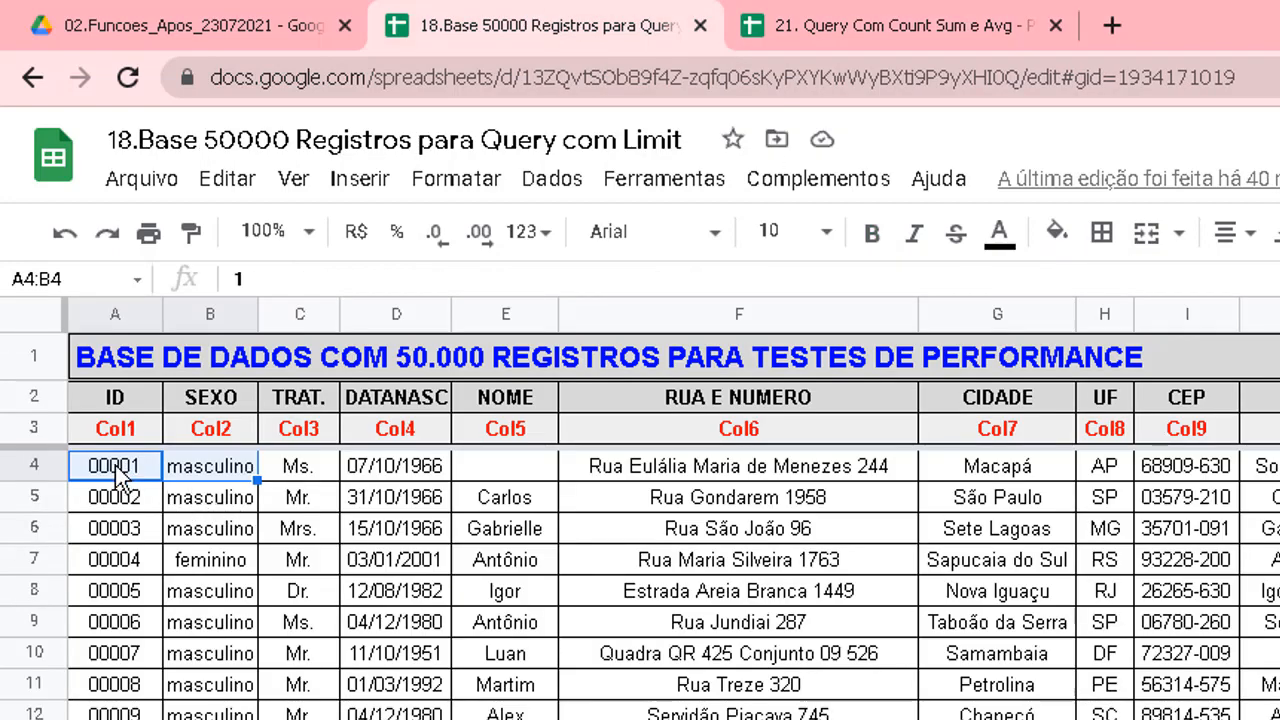
{"action": "left_click", "coordinate": [890, 20]}
{"action": "left_click", "coordinate": [1019, 279]}
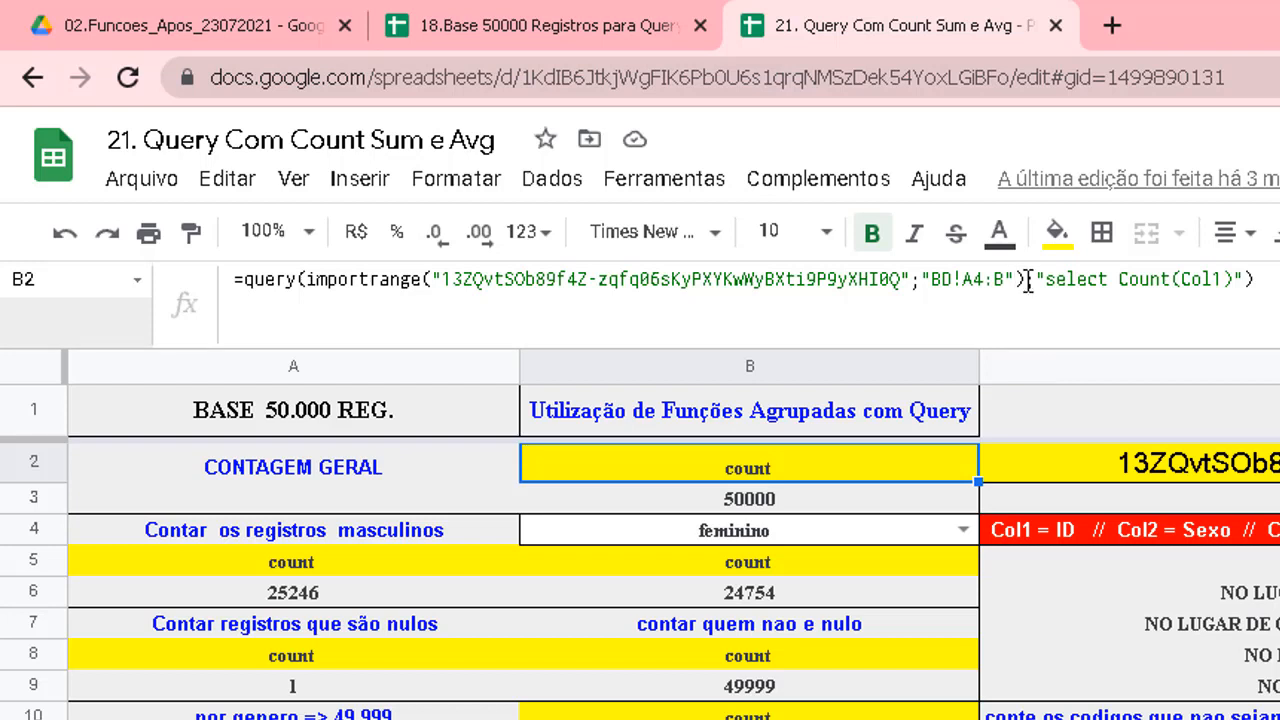
{"action": "left_click", "coordinate": [462, 318], "text": "shift"}
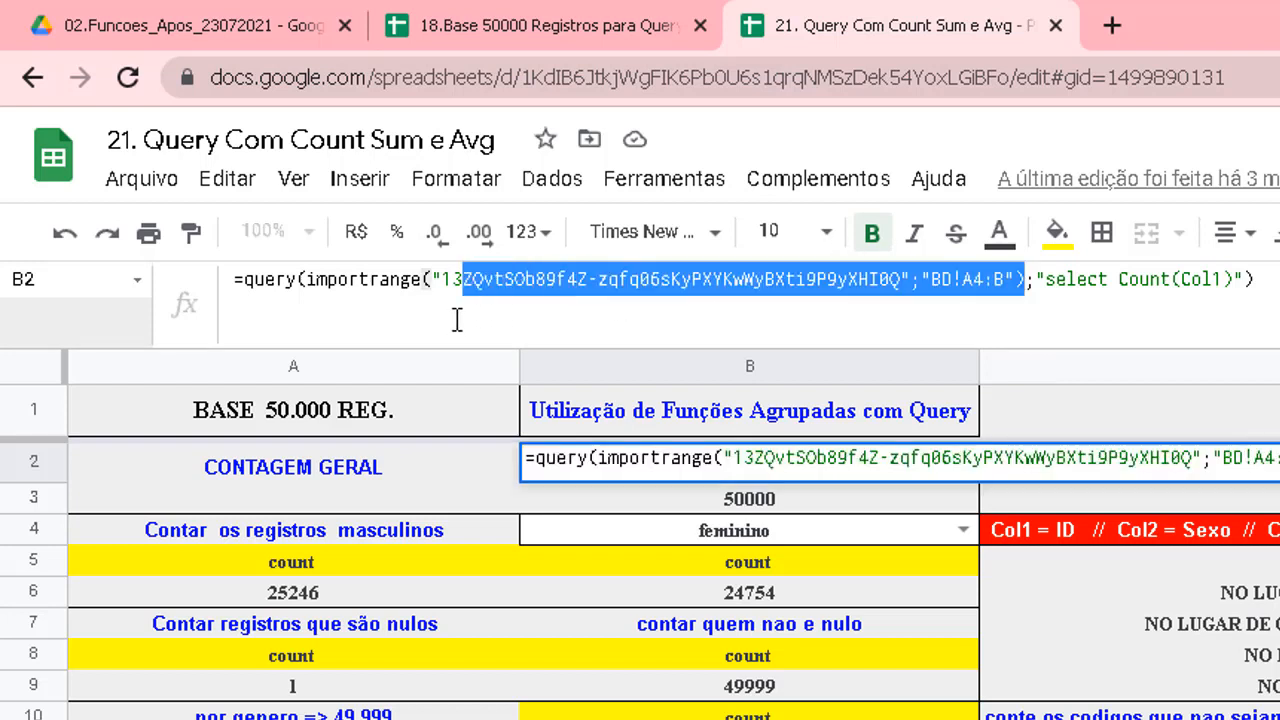
{"action": "left_click_drag", "start_coordinate": [462, 318], "coordinate": [303, 306]}
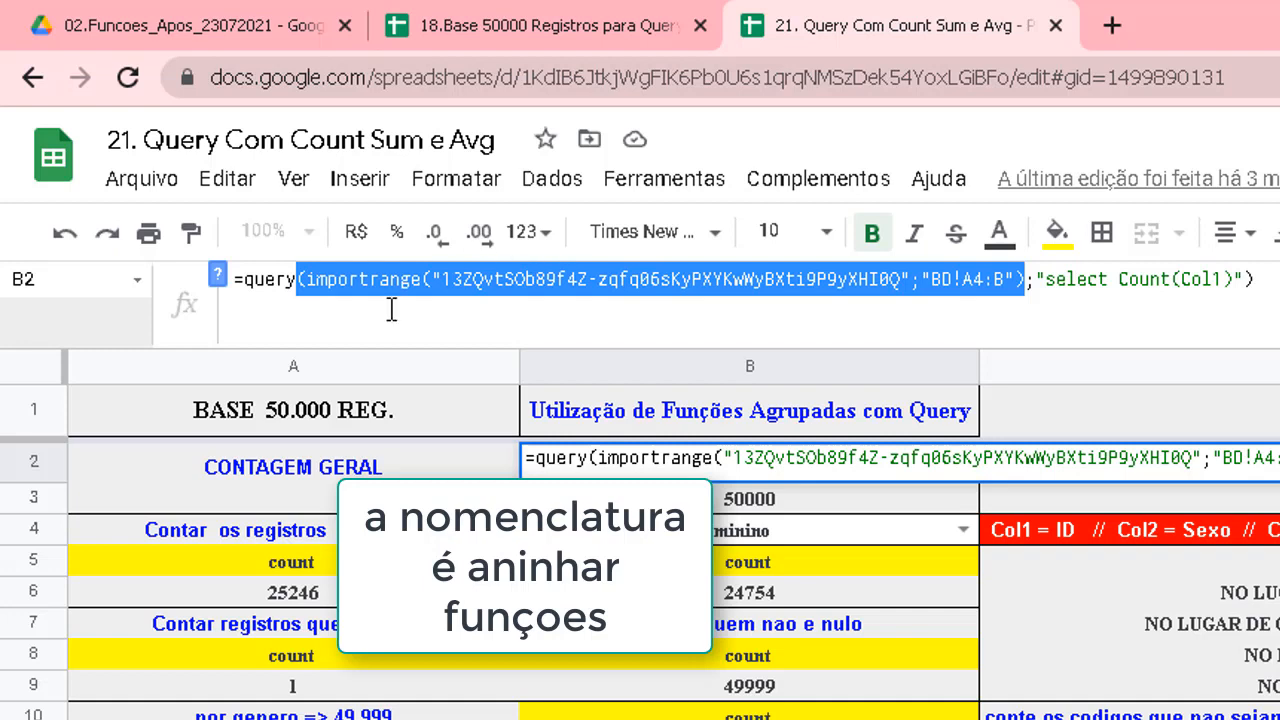
{"action": "left_click", "coordinate": [391, 300]}
{"action": "left_click", "coordinate": [305, 284]}
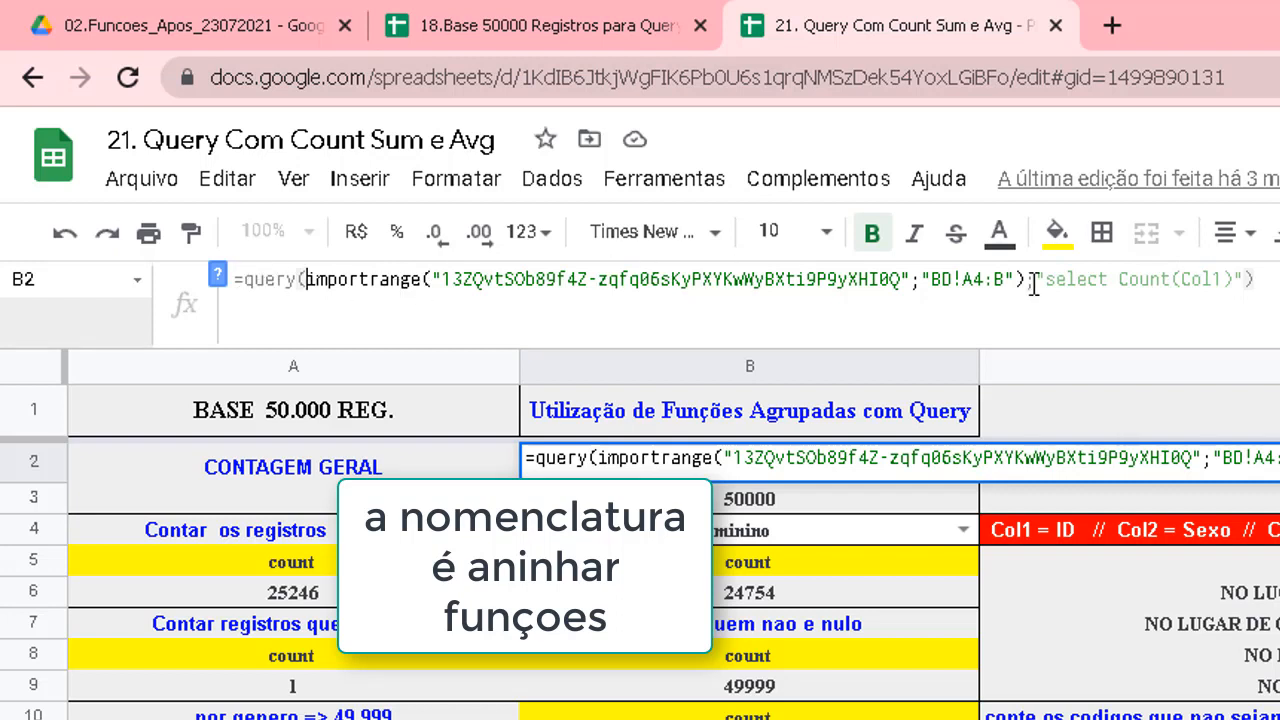
{"action": "left_click_drag", "start_coordinate": [1024, 279], "coordinate": [300, 279]}
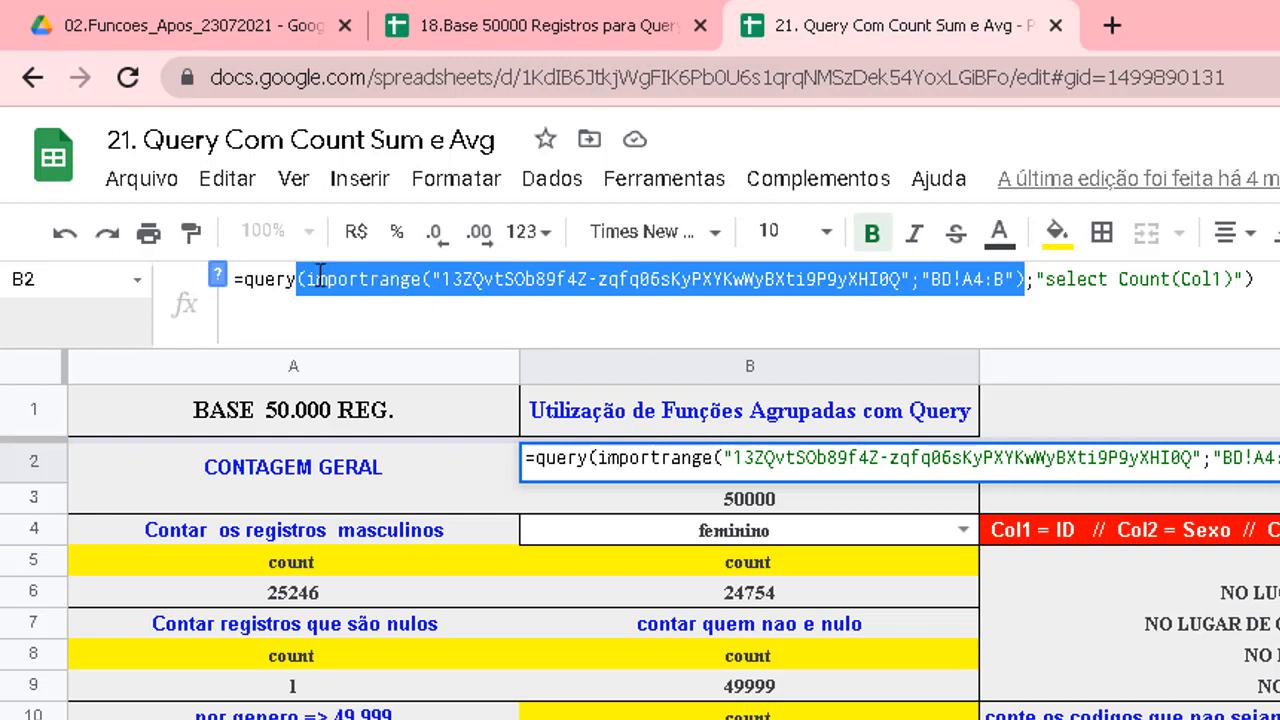
{"action": "key", "text": "Escape"}
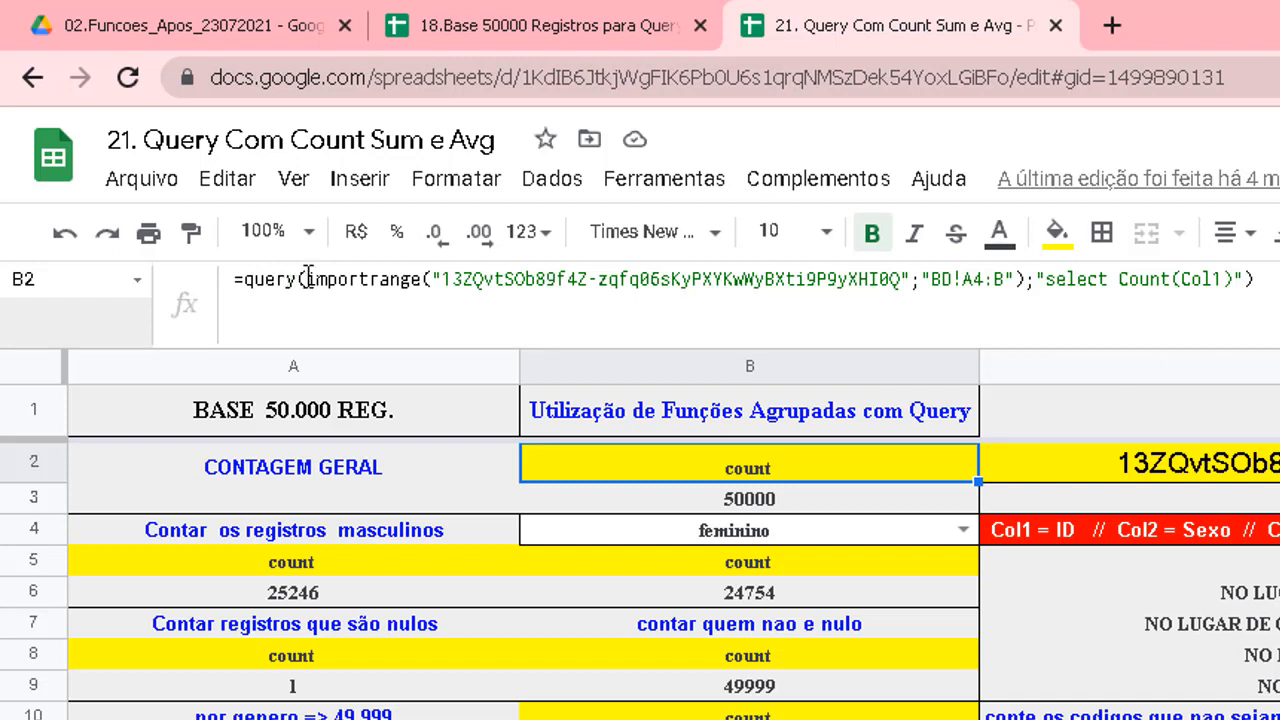
Compare the "select Count(Col1)" argument in B2 with the base spreadsheet's ID column and the general count result in B3
{"action": "left_click", "coordinate": [1035, 279]}
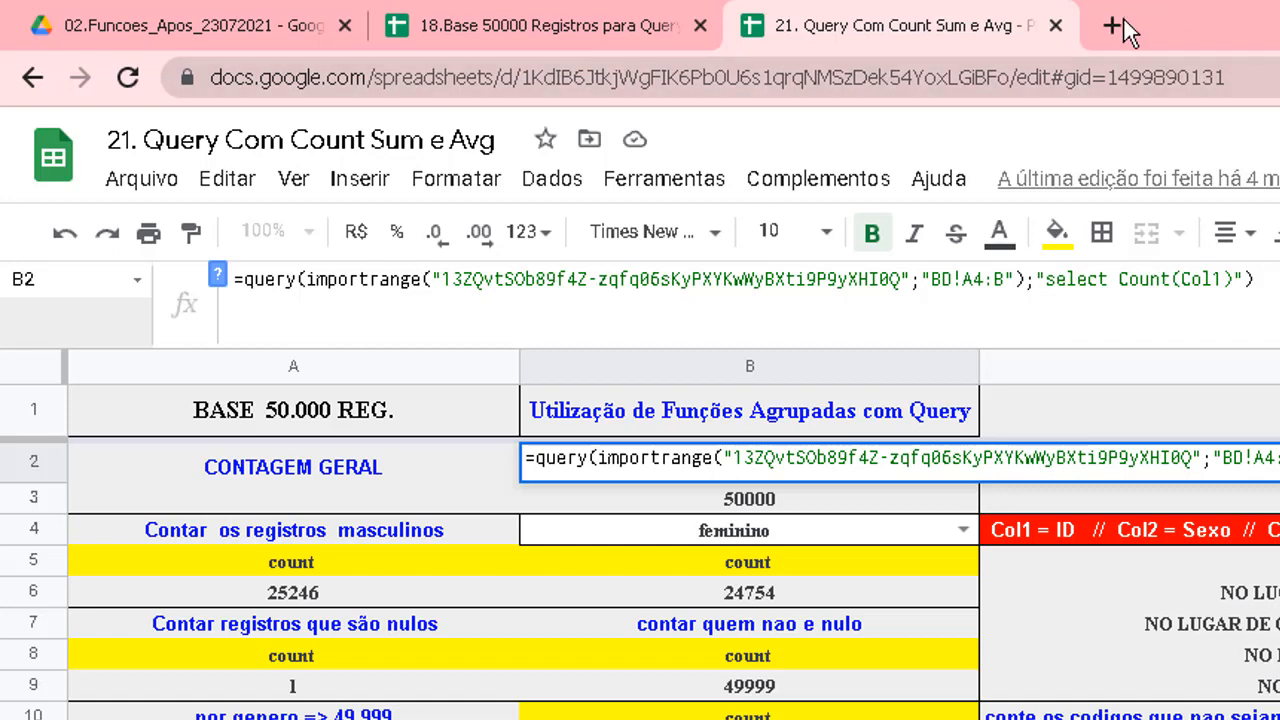
{"action": "left_click", "coordinate": [590, 24]}
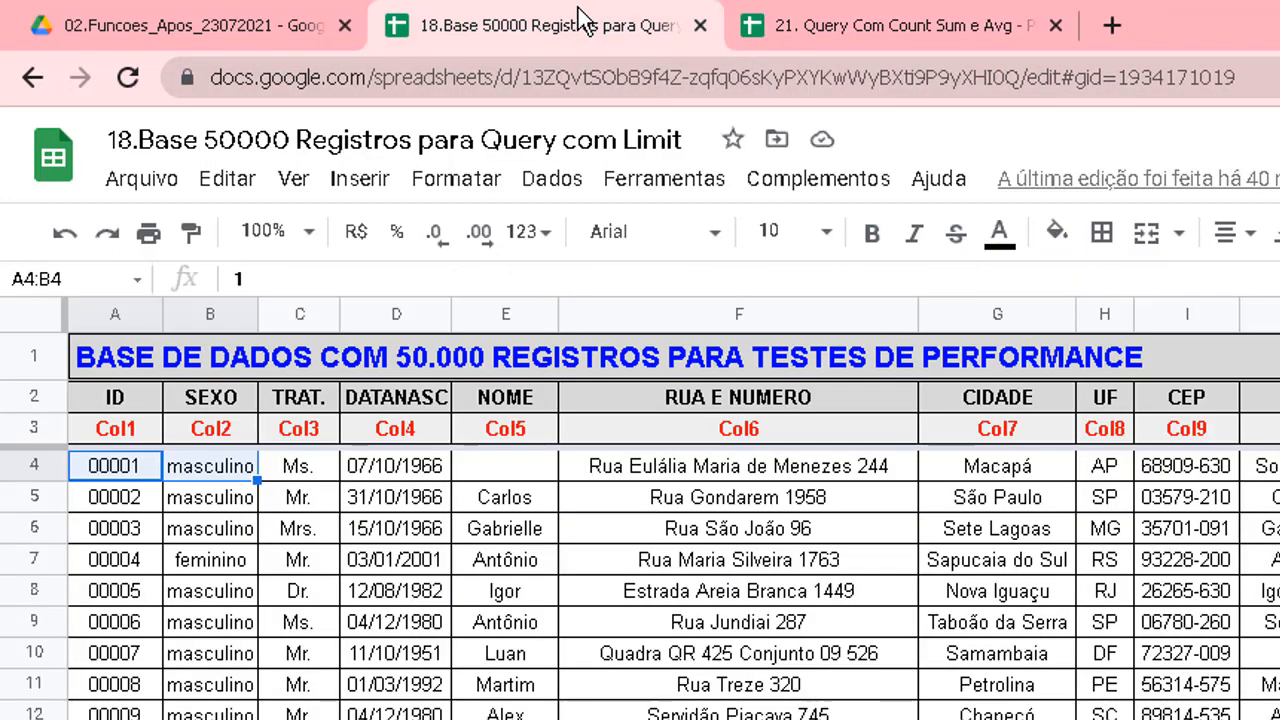
{"action": "left_click", "coordinate": [120, 464]}
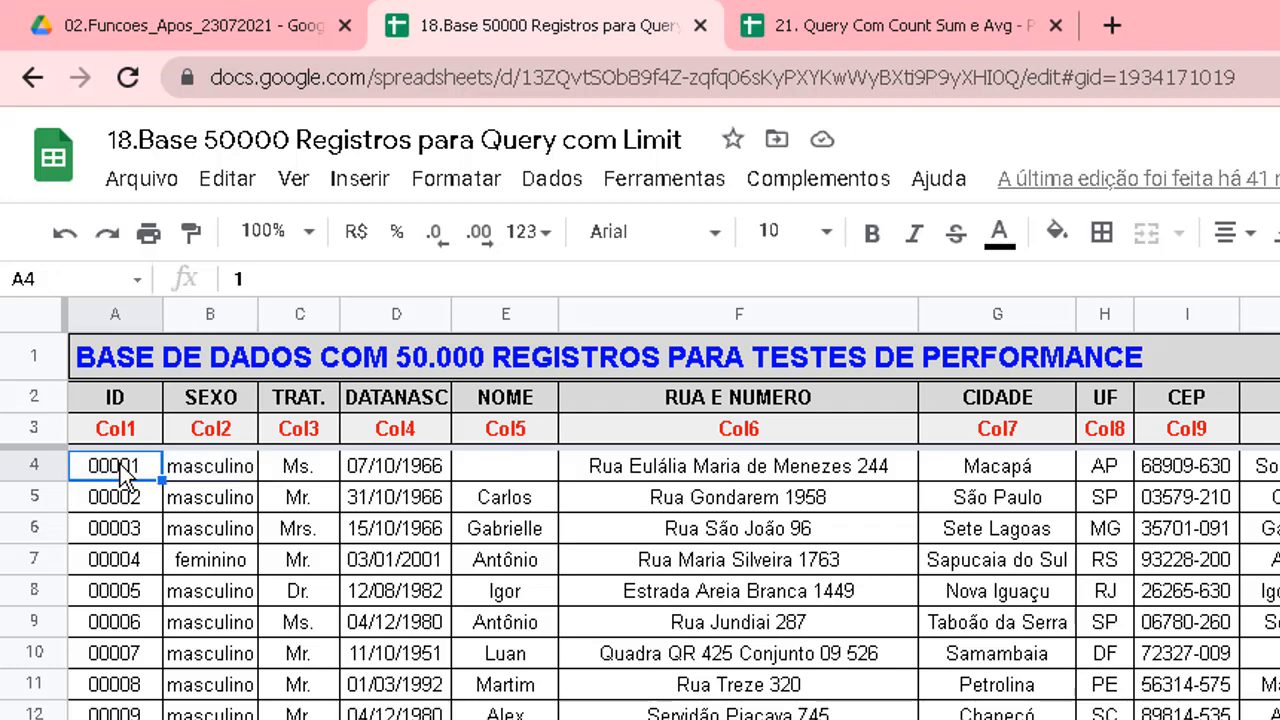
{"action": "left_click", "coordinate": [830, 20]}
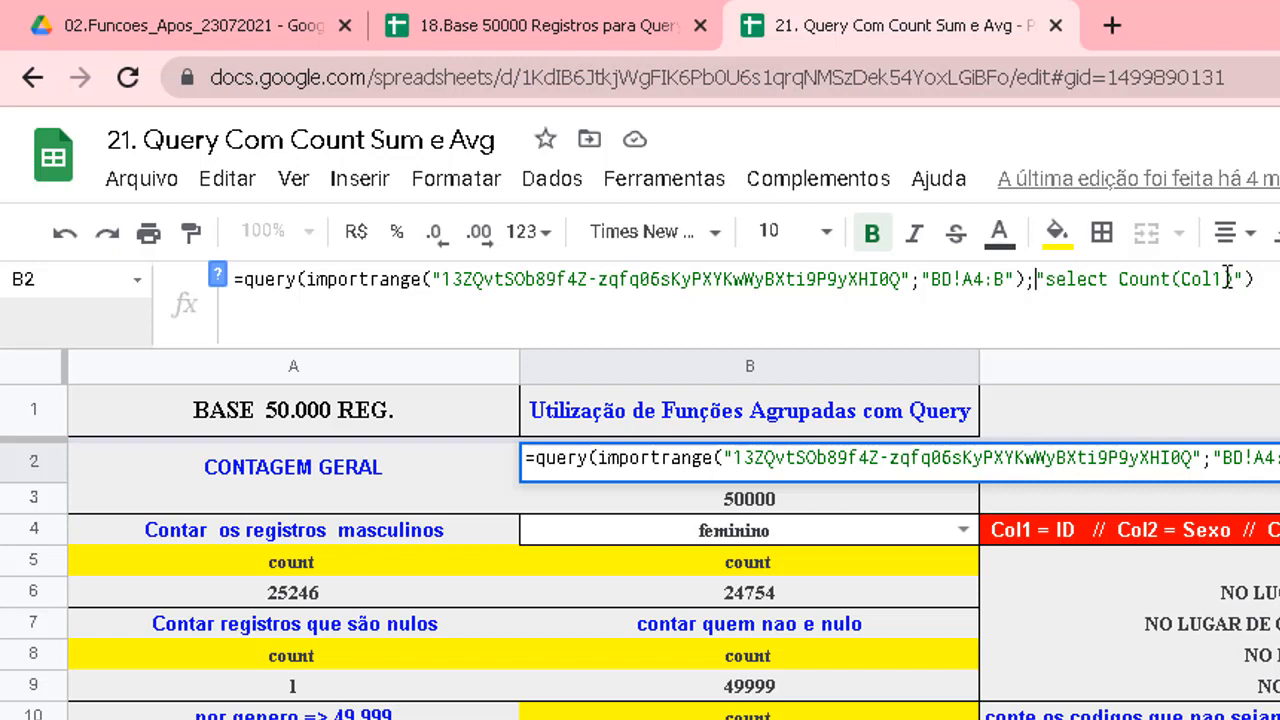
{"action": "left_click", "coordinate": [752, 500]}
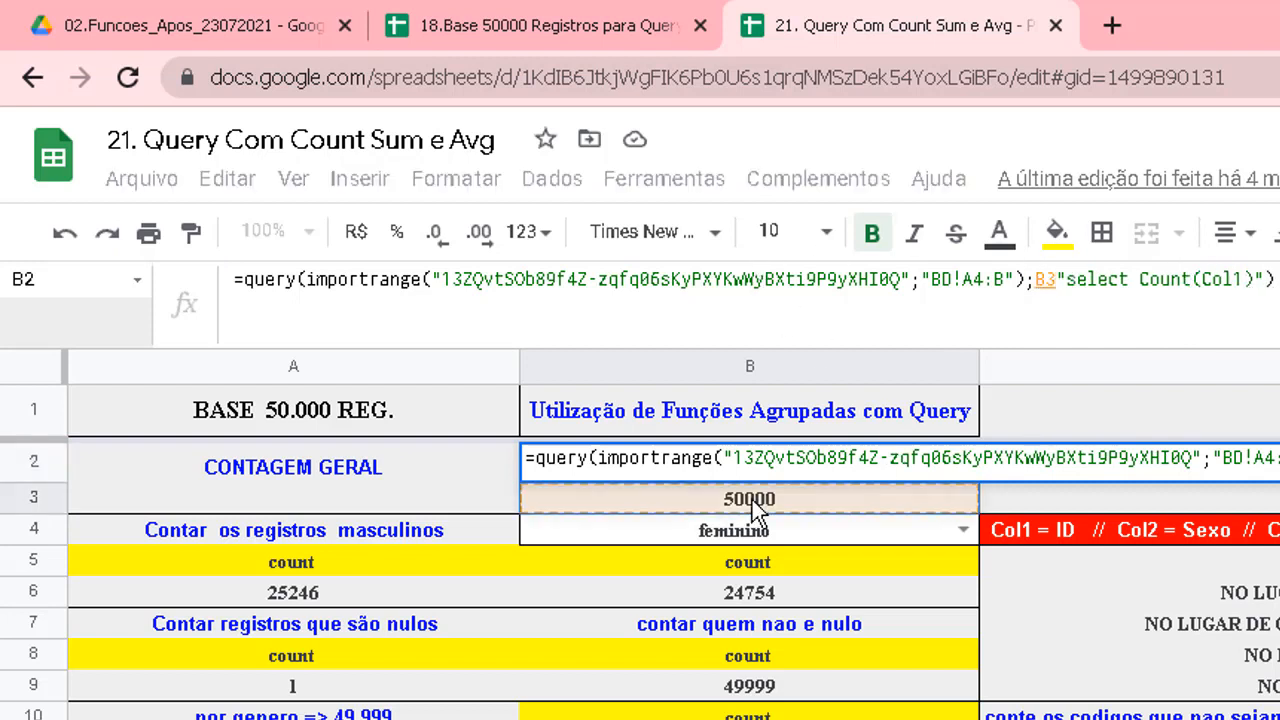
{"action": "key", "text": "Escape"}
{"action": "left_click", "coordinate": [752, 500]}
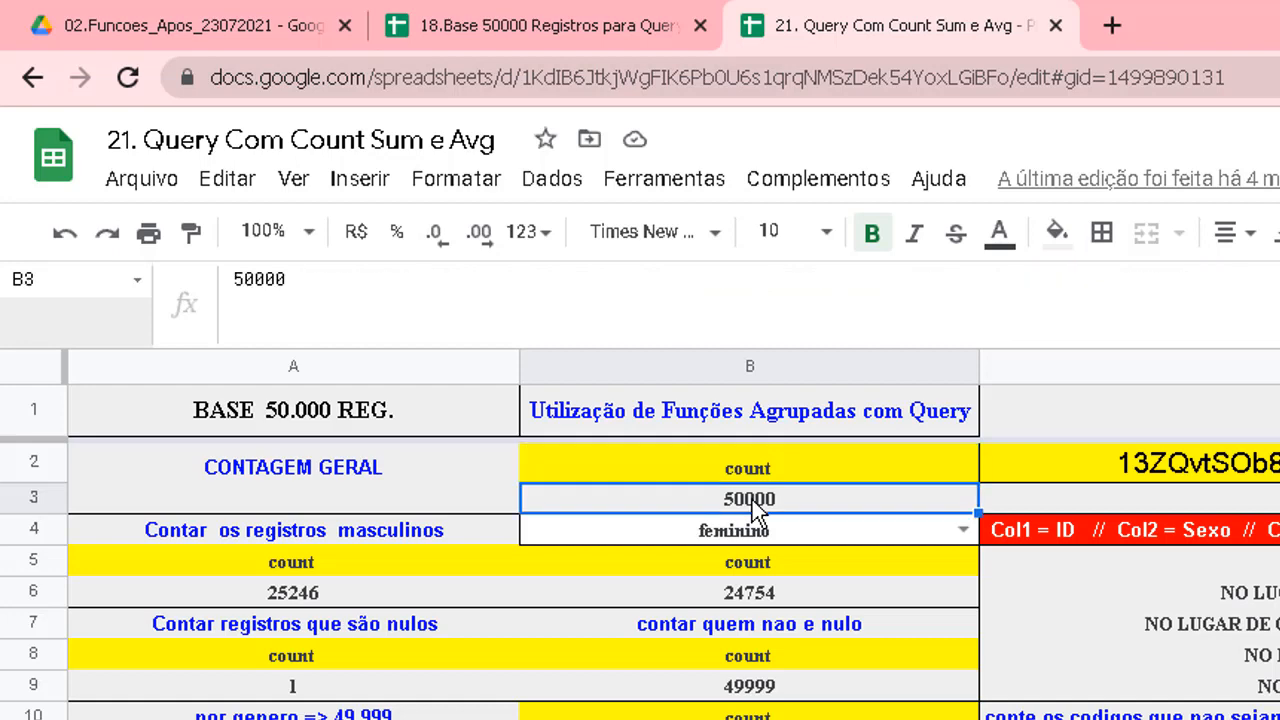
Check the starting row 4 of B2's "BD!A4:B" range against the first data row of the base spreadsheet
{"action": "left_click", "coordinate": [575, 20]}
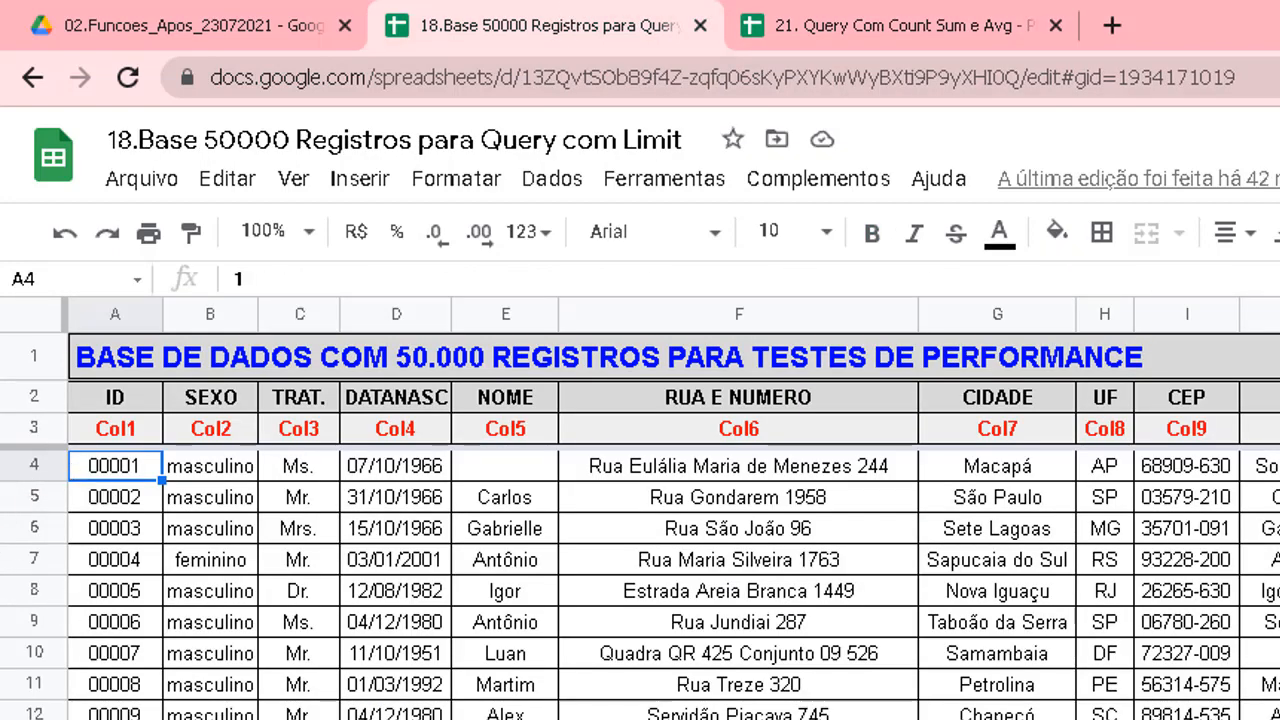
{"action": "left_click", "coordinate": [882, 18]}
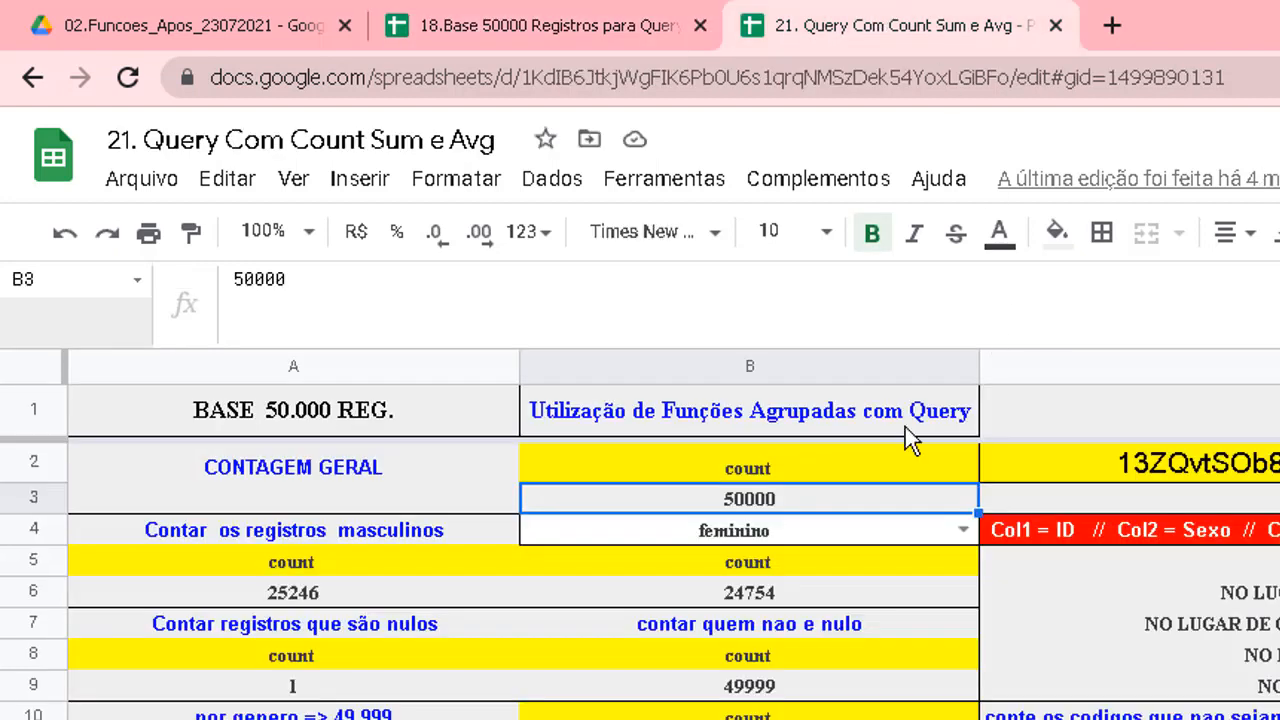
{"action": "left_click", "coordinate": [728, 462]}
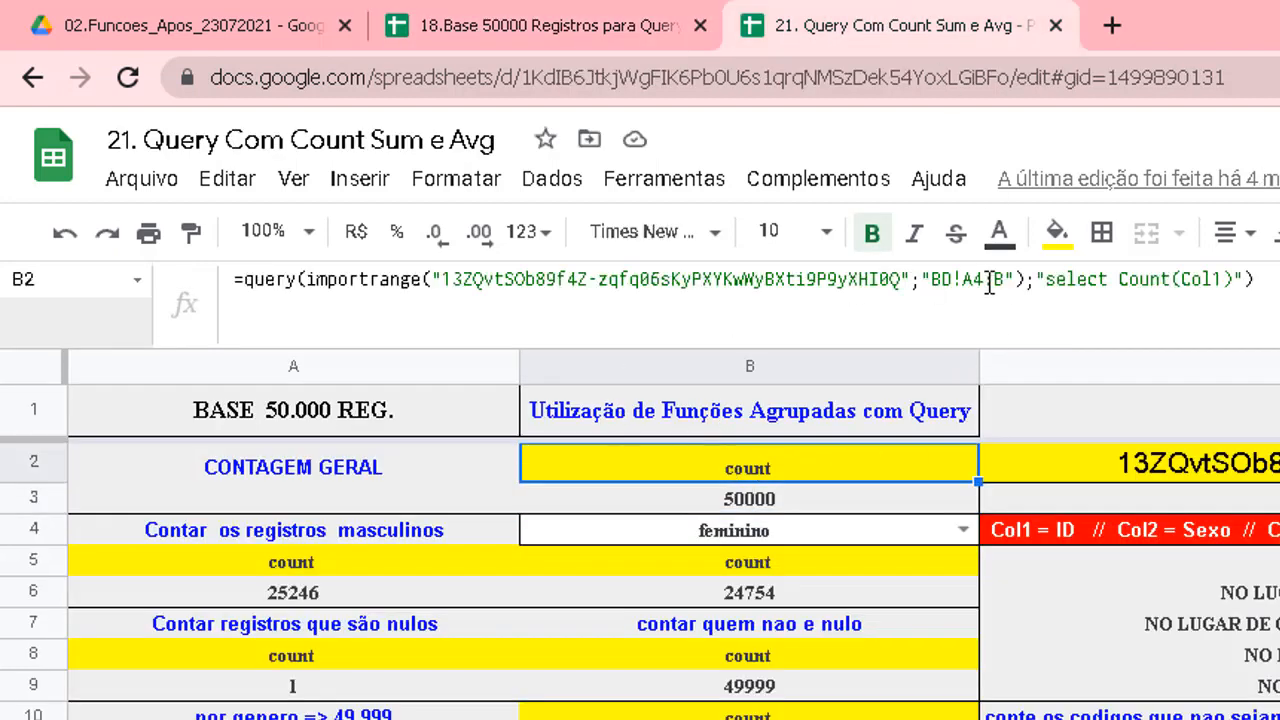
{"action": "left_click_drag", "start_coordinate": [977, 279], "coordinate": [983, 279]}
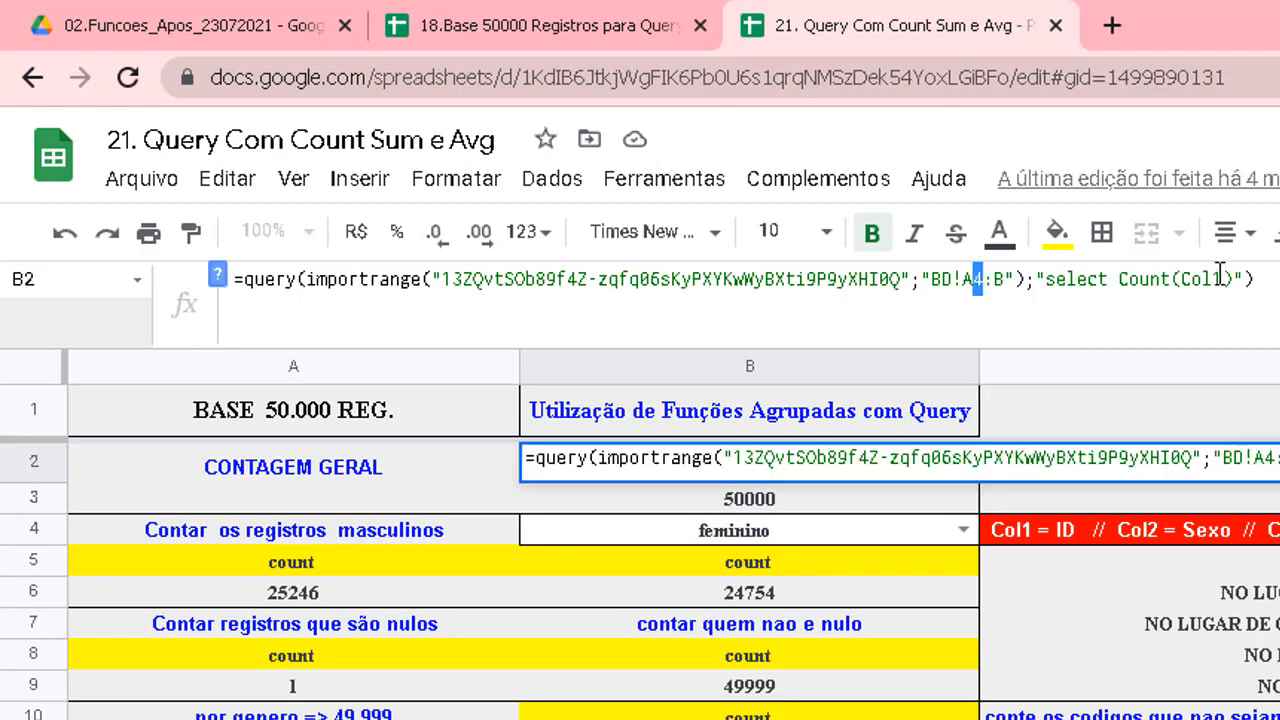
{"action": "key", "text": "Escape"}
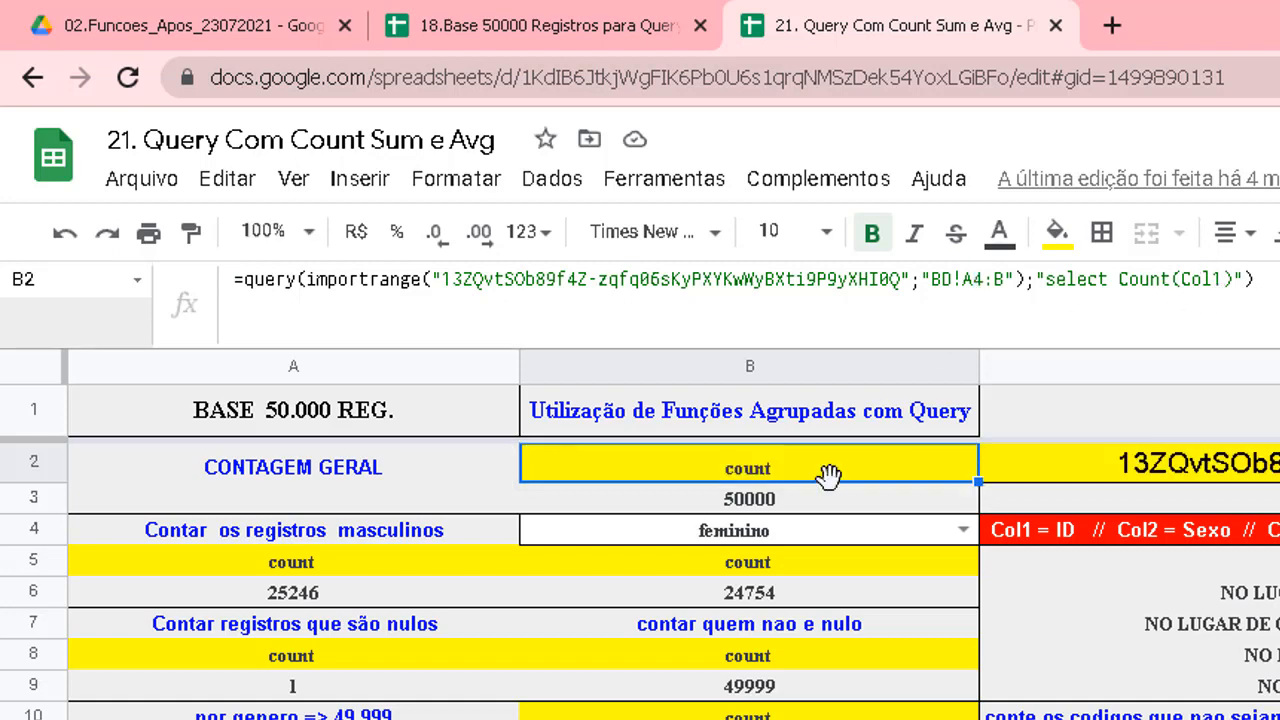
{"action": "left_click", "coordinate": [623, 20]}
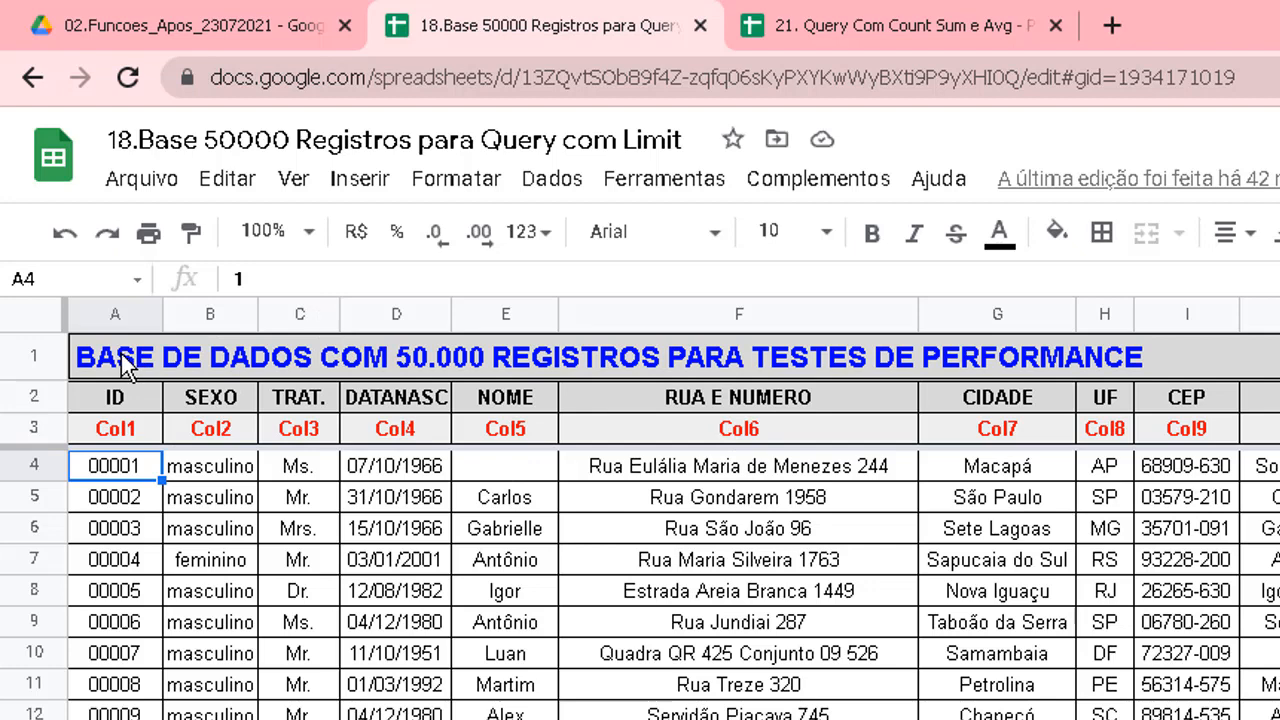
{"action": "left_click", "coordinate": [814, 18]}
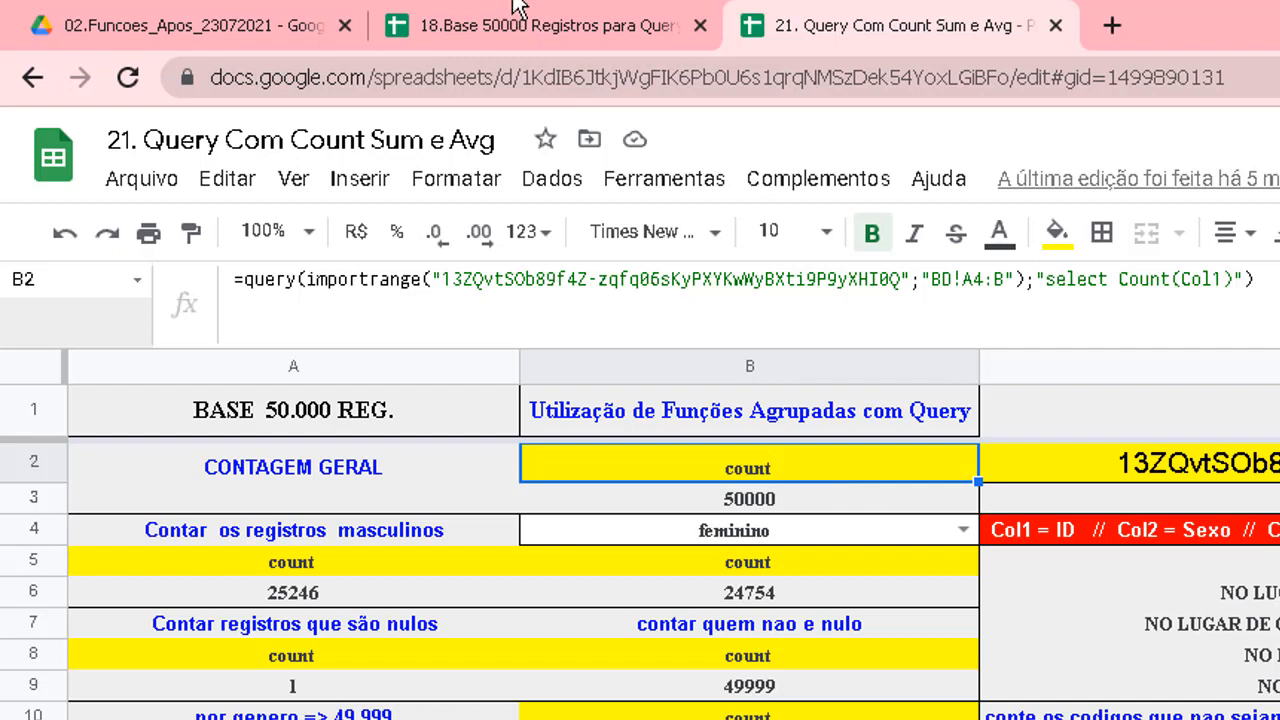
Examine A5's count query with "where Col2 = 'masculino'", its result in A6, and the SEXO column in the base spreadsheet
{"action": "left_click", "coordinate": [283, 562]}
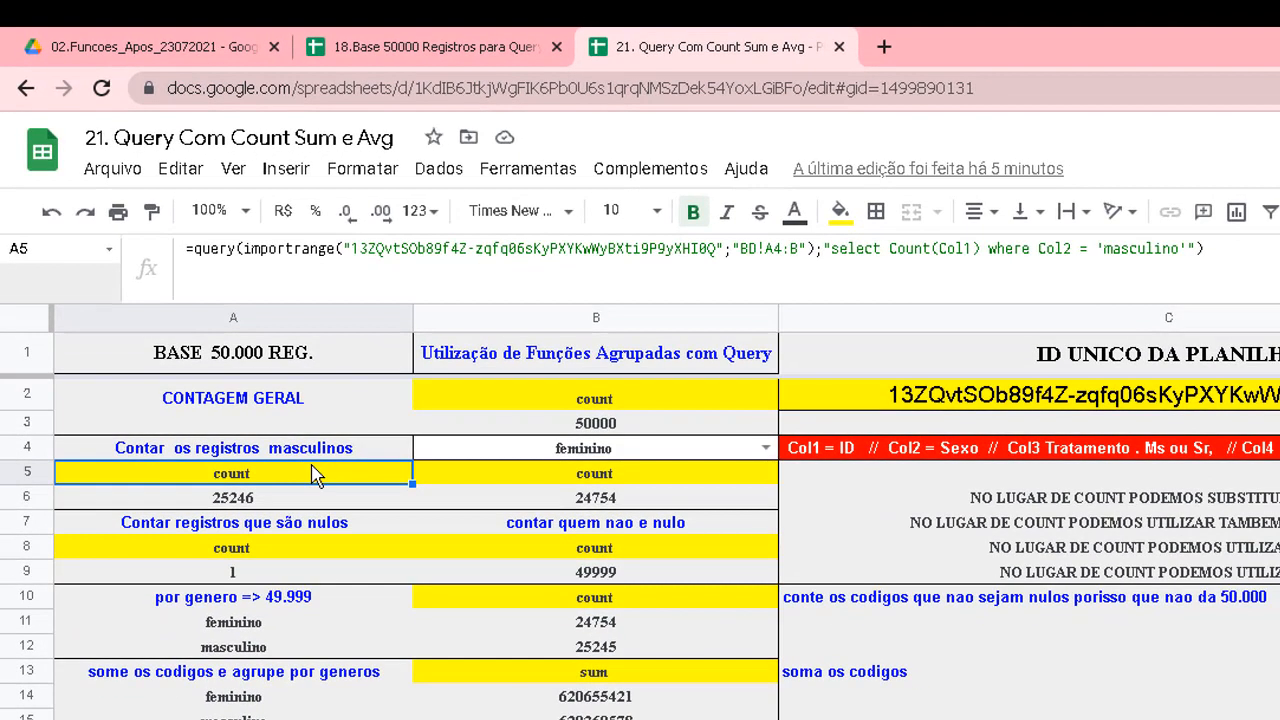
{"action": "left_click", "coordinate": [195, 250]}
{"action": "left_click_drag", "start_coordinate": [842, 258], "coordinate": [998, 244]}
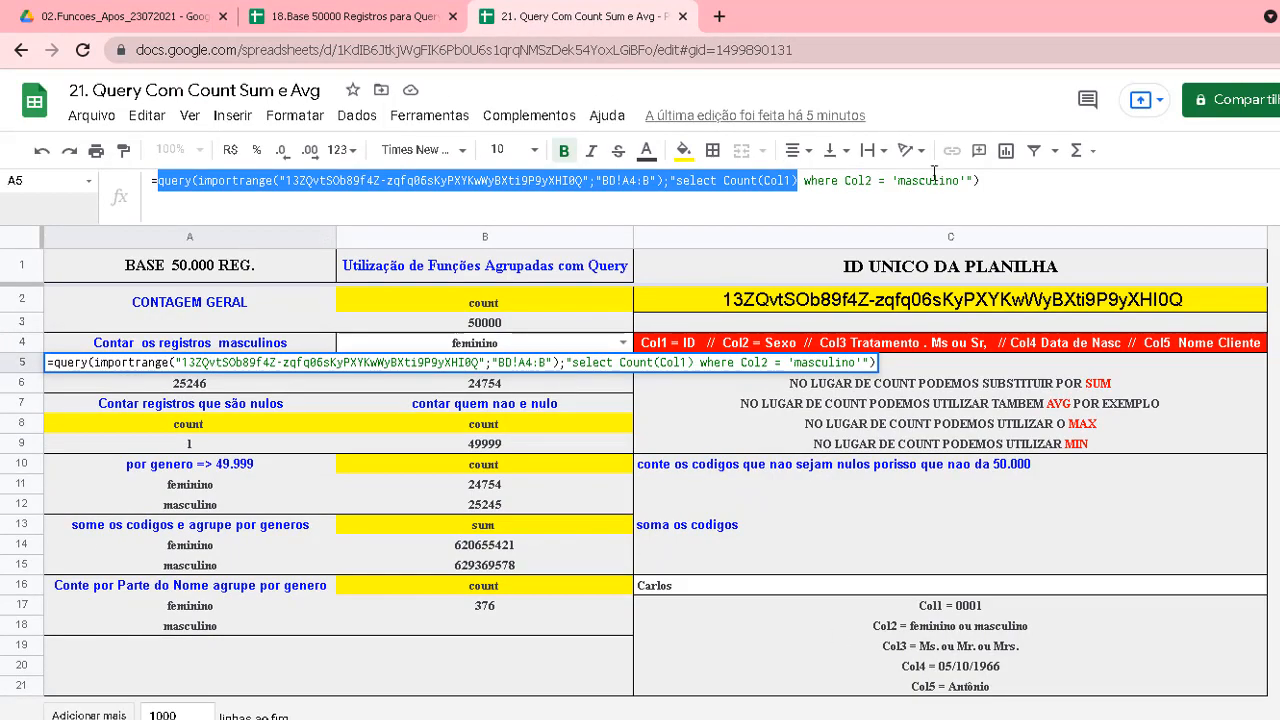
{"action": "key", "text": "Escape"}
{"action": "left_click", "coordinate": [221, 388]}
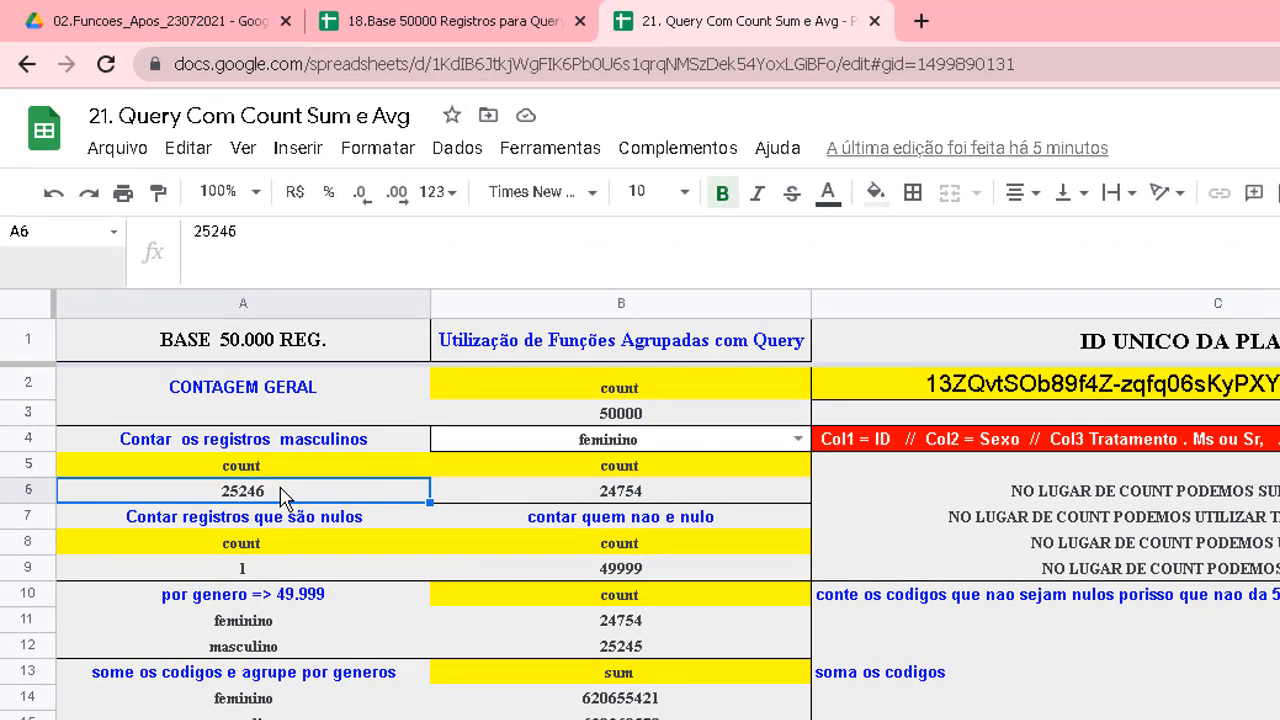
{"action": "left_click", "coordinate": [397, 18]}
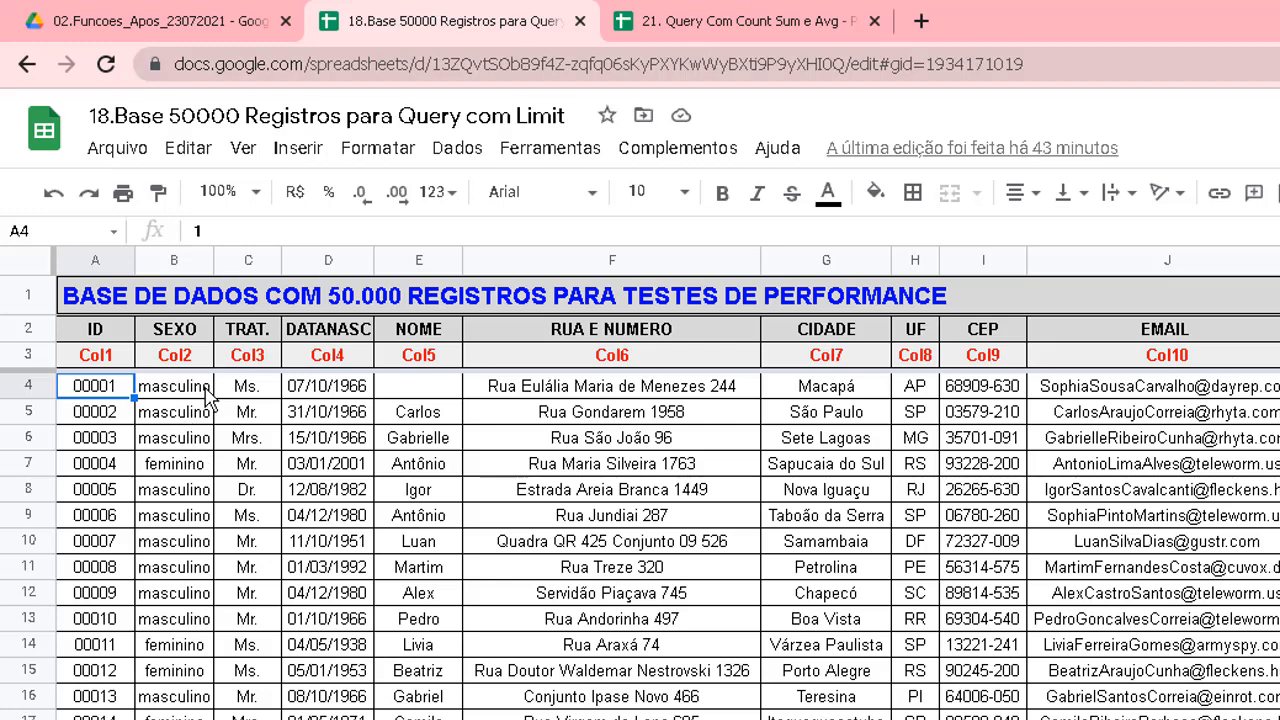
{"action": "left_click", "coordinate": [694, 16]}
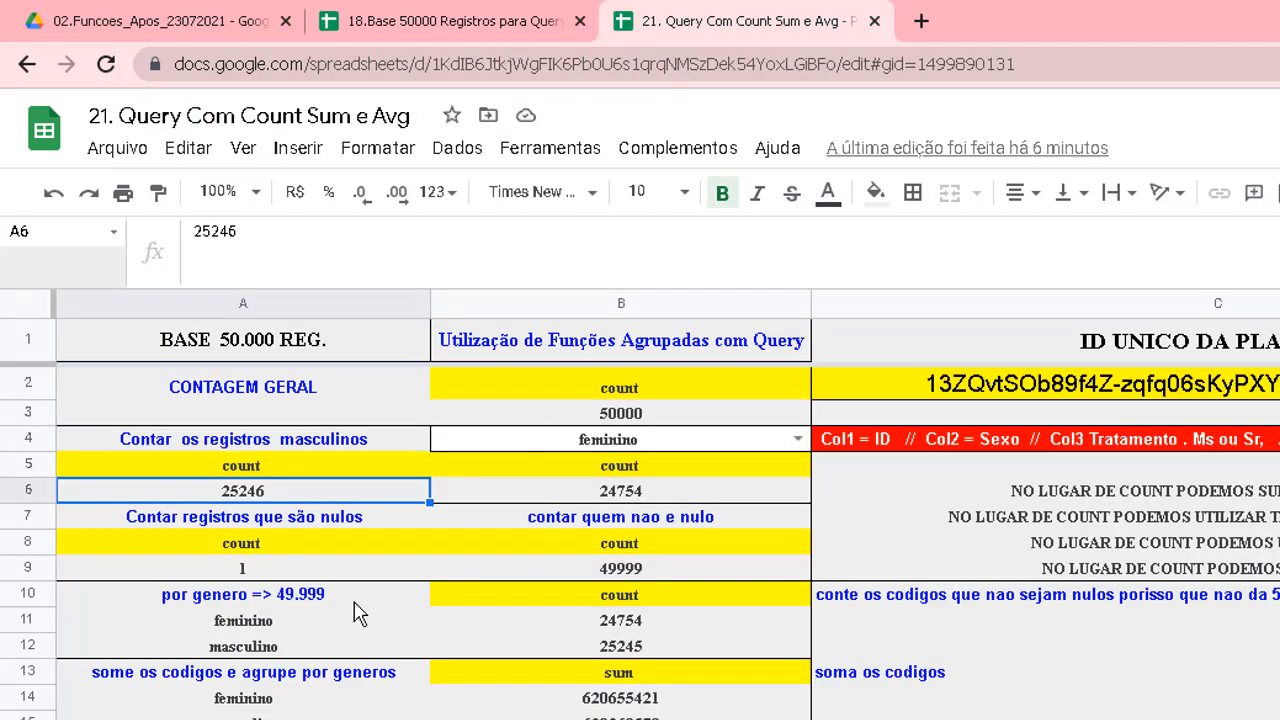
{"action": "left_click", "coordinate": [270, 466]}
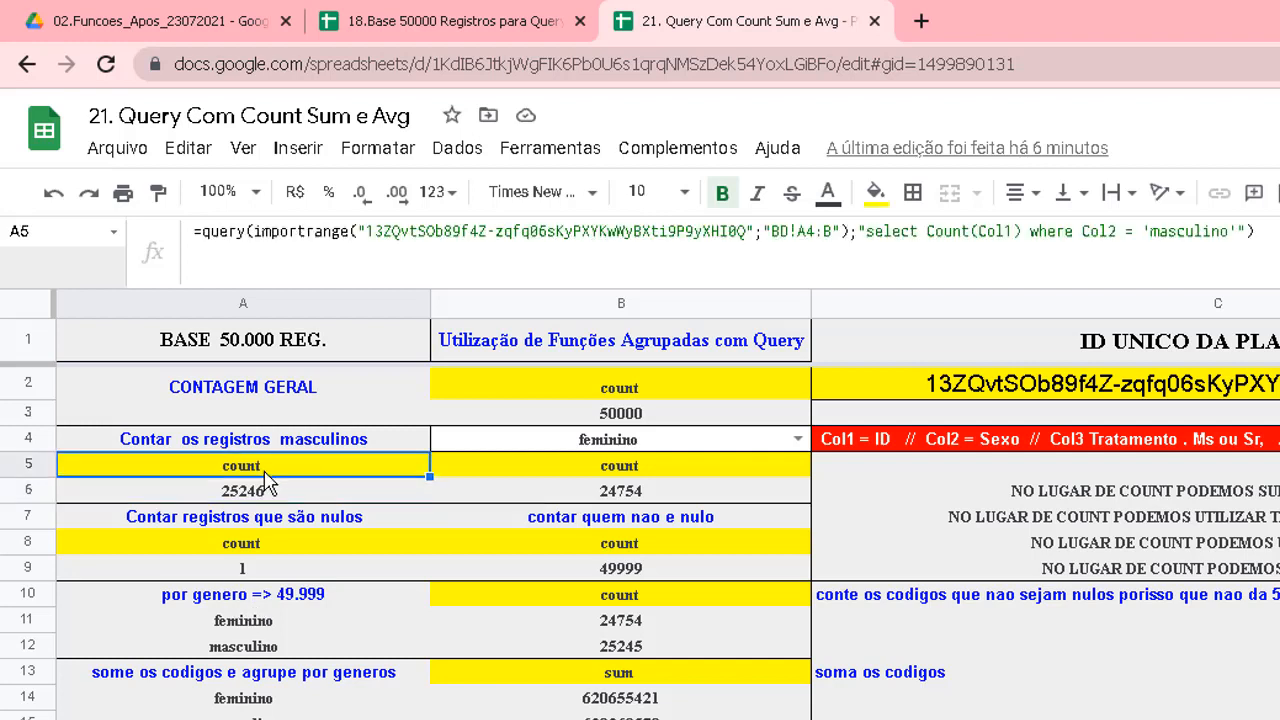
Compare B5's count query, whose Col2 criterion references B4, with the fixed 'masculino' criterion in A5
{"action": "left_click", "coordinate": [600, 448]}
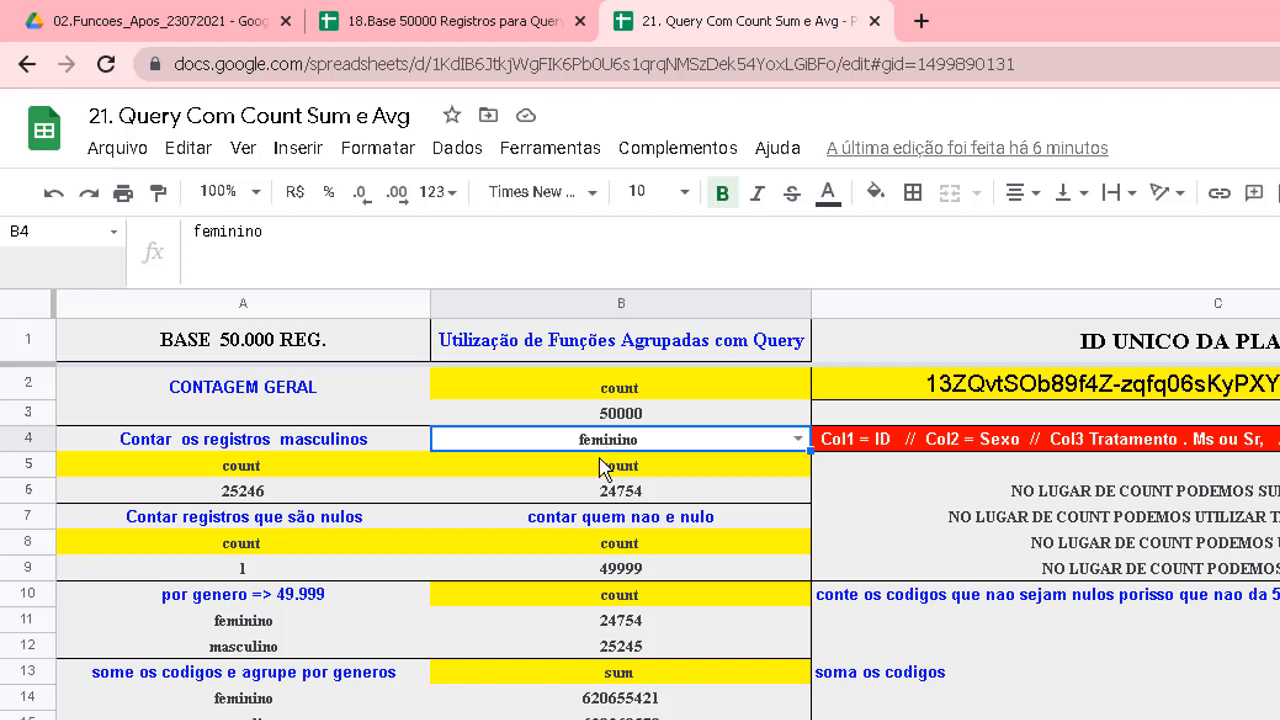
{"action": "left_click", "coordinate": [601, 472]}
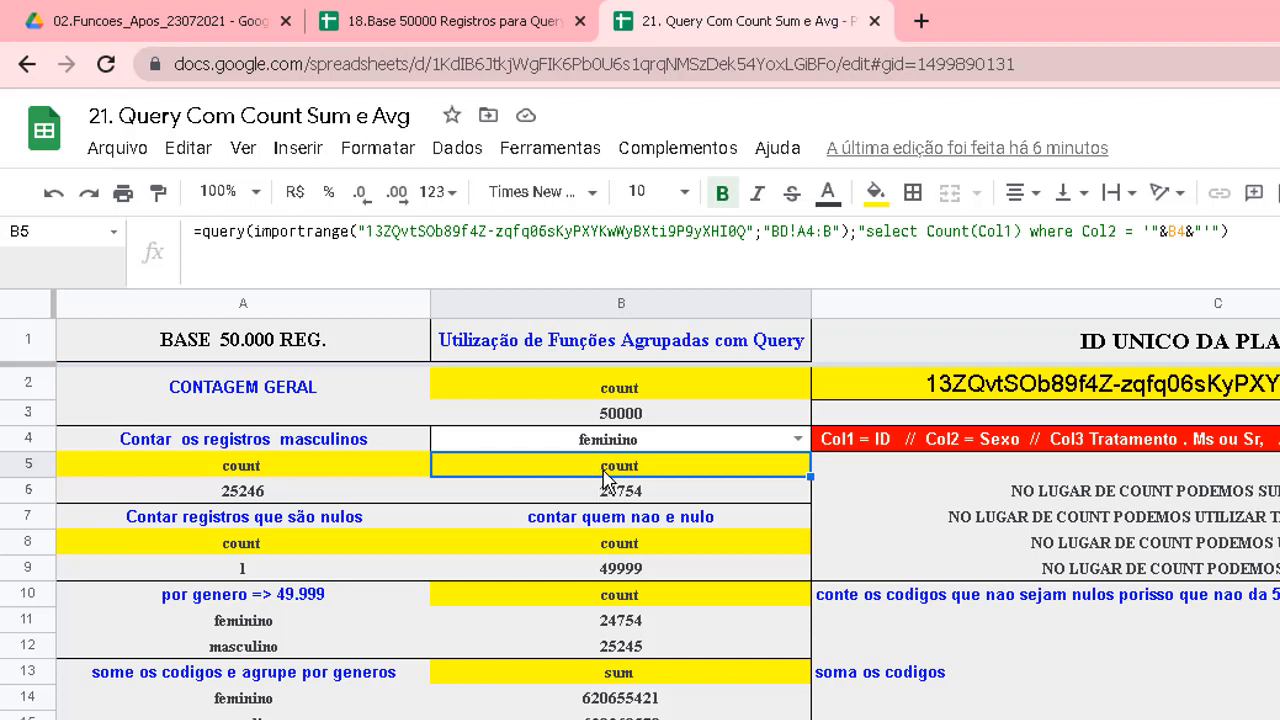
{"action": "left_click", "coordinate": [386, 464]}
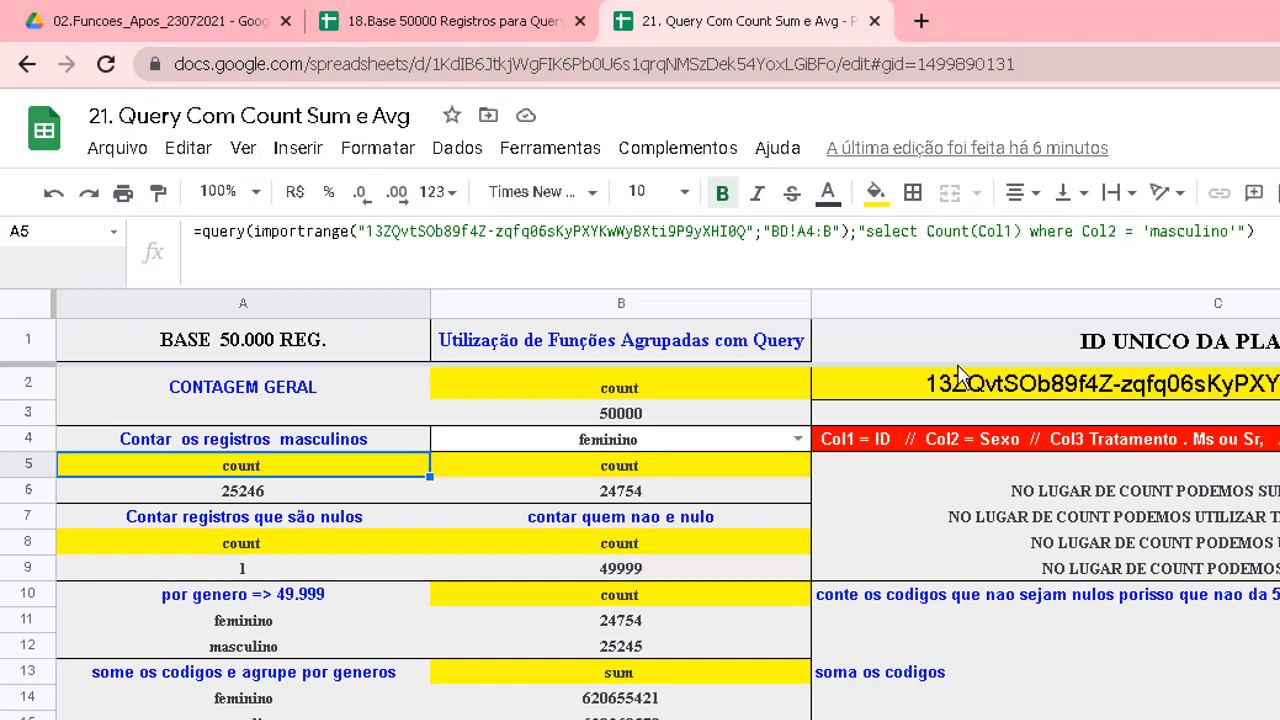
{"action": "left_click", "coordinate": [621, 470]}
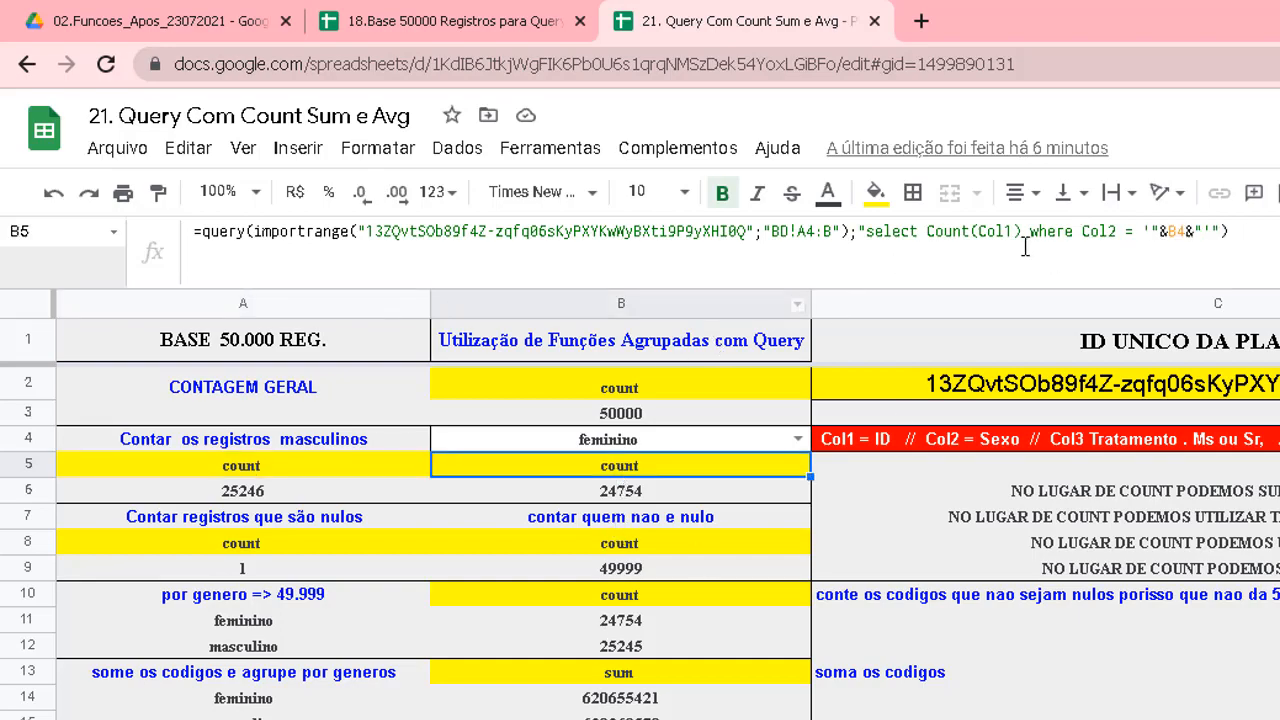
Examine the quotes and ampersands joining B4 to B5's query criterion, alongside the literal text criterion in A5
{"action": "left_click", "coordinate": [1136, 234]}
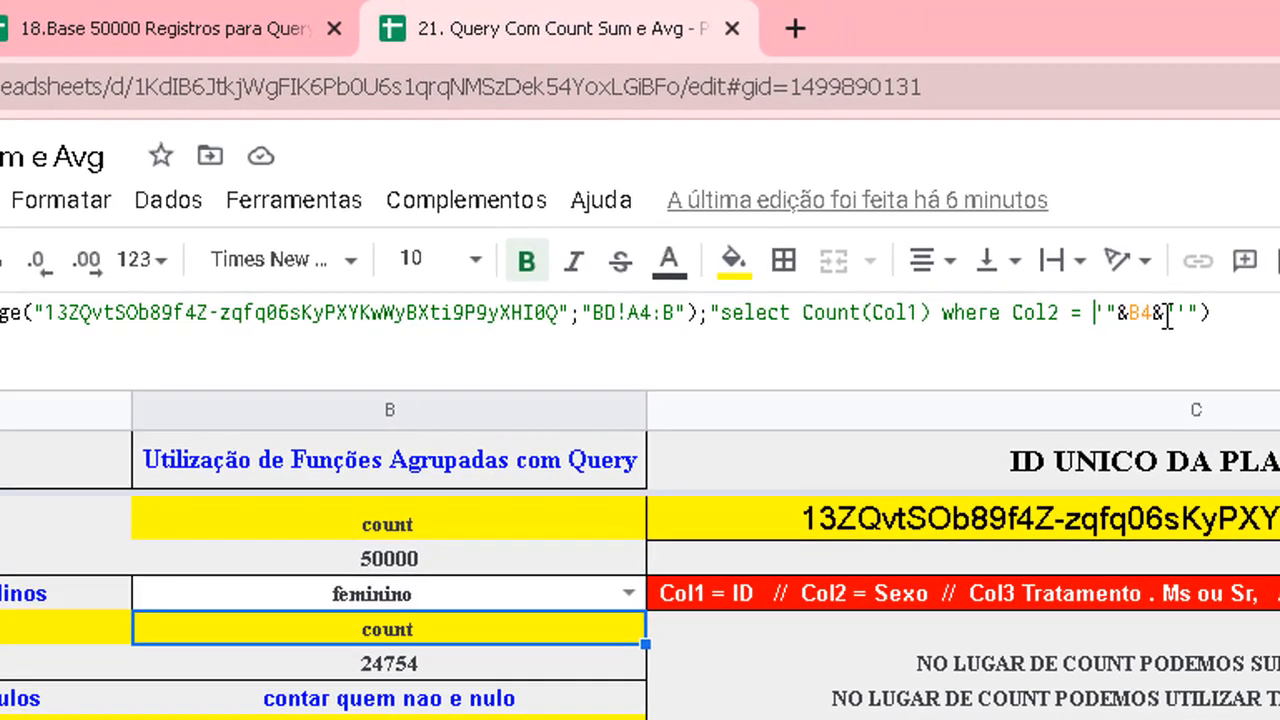
{"action": "left_click", "coordinate": [1205, 313], "text": "shift"}
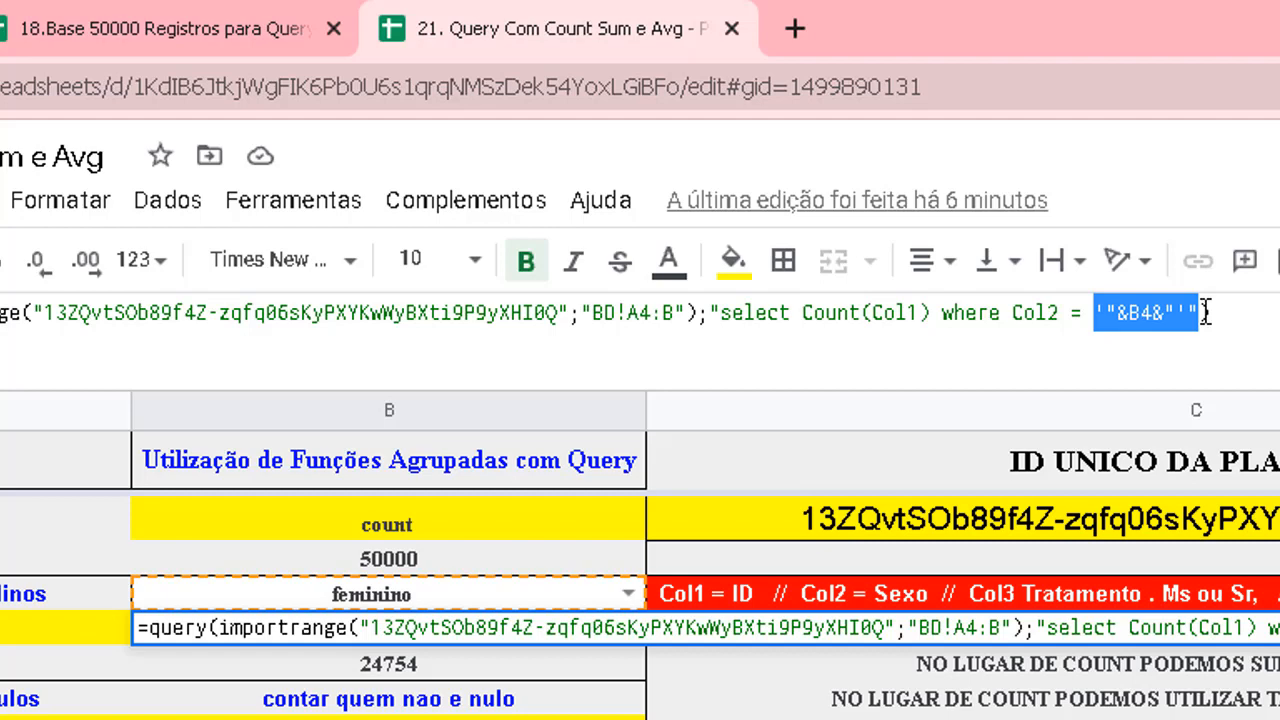
{"action": "left_click", "coordinate": [1230, 316]}
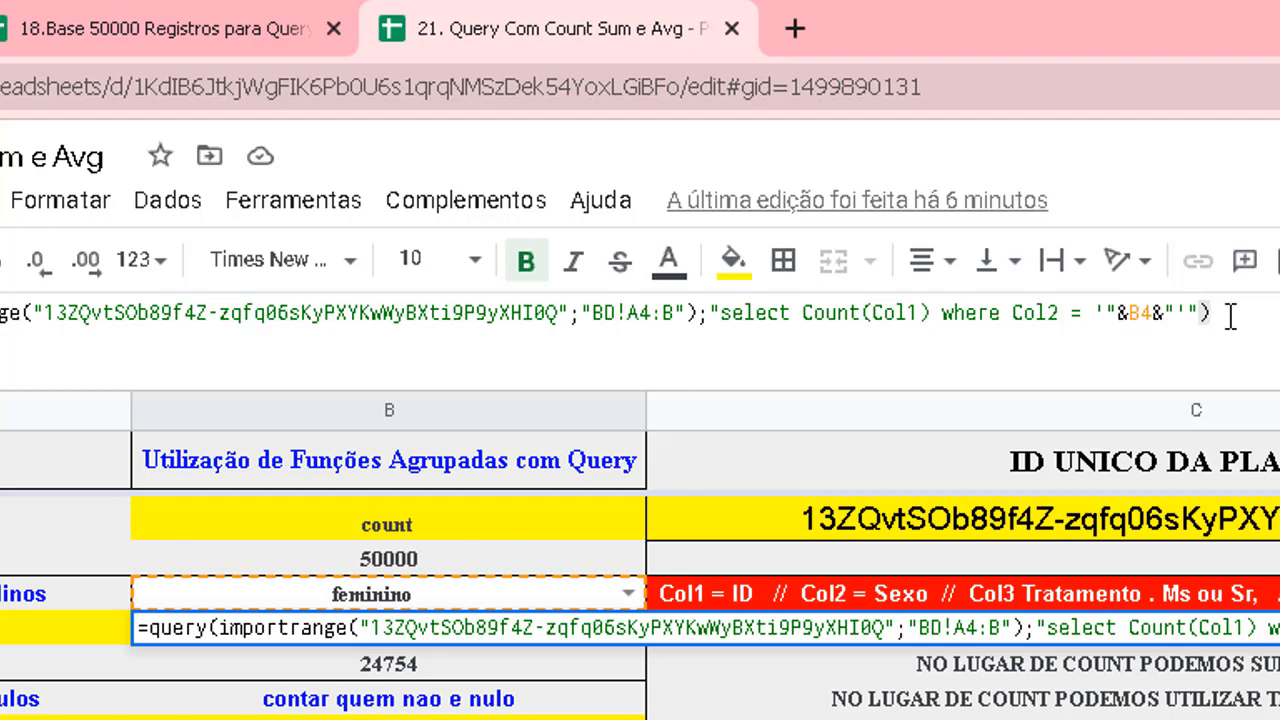
{"action": "key", "text": "Escape"}
{"action": "key", "text": "Left"}
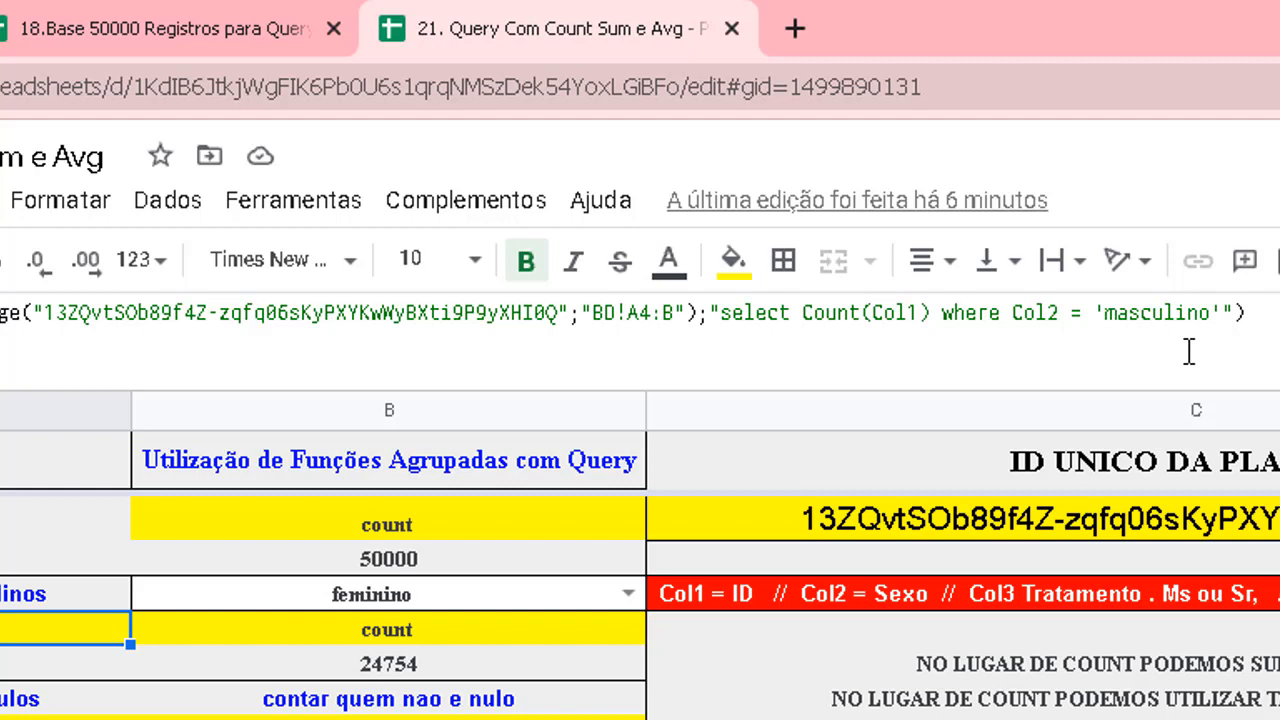
{"action": "left_click", "coordinate": [379, 641]}
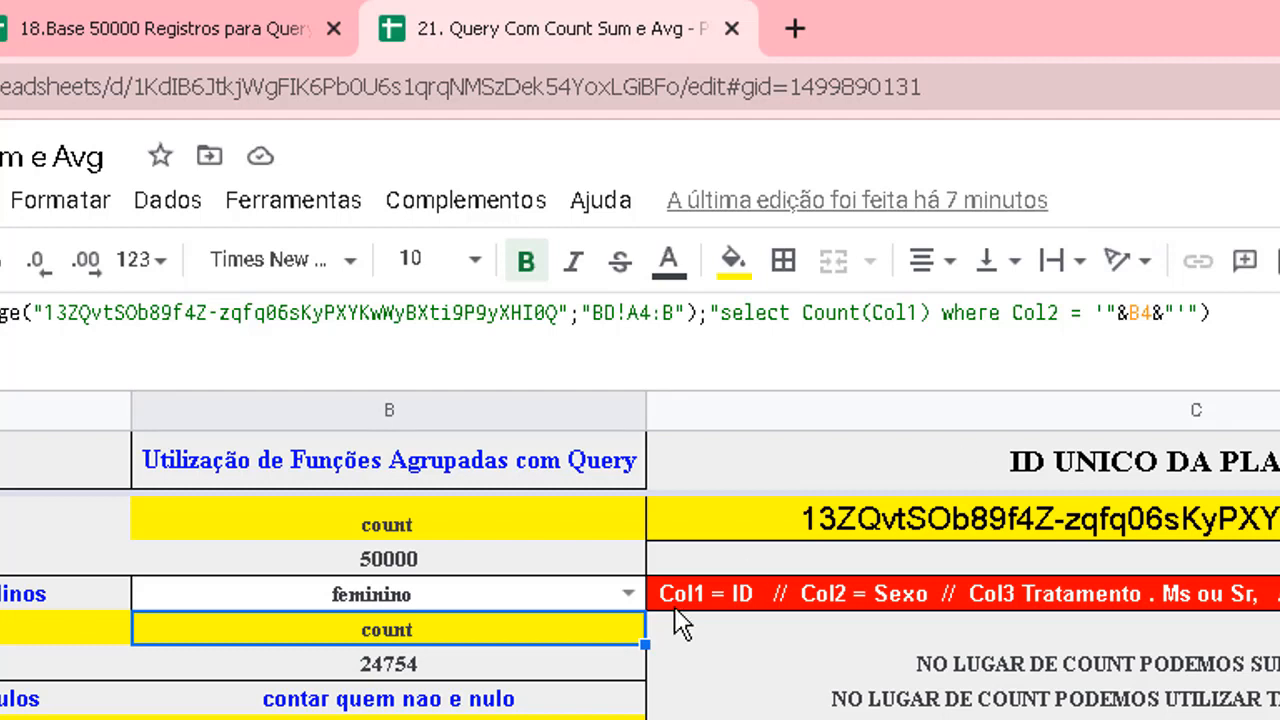
Choose "masculino" in cell B4 as the gender criterion for B5's count query
{"action": "left_click", "coordinate": [396, 596]}
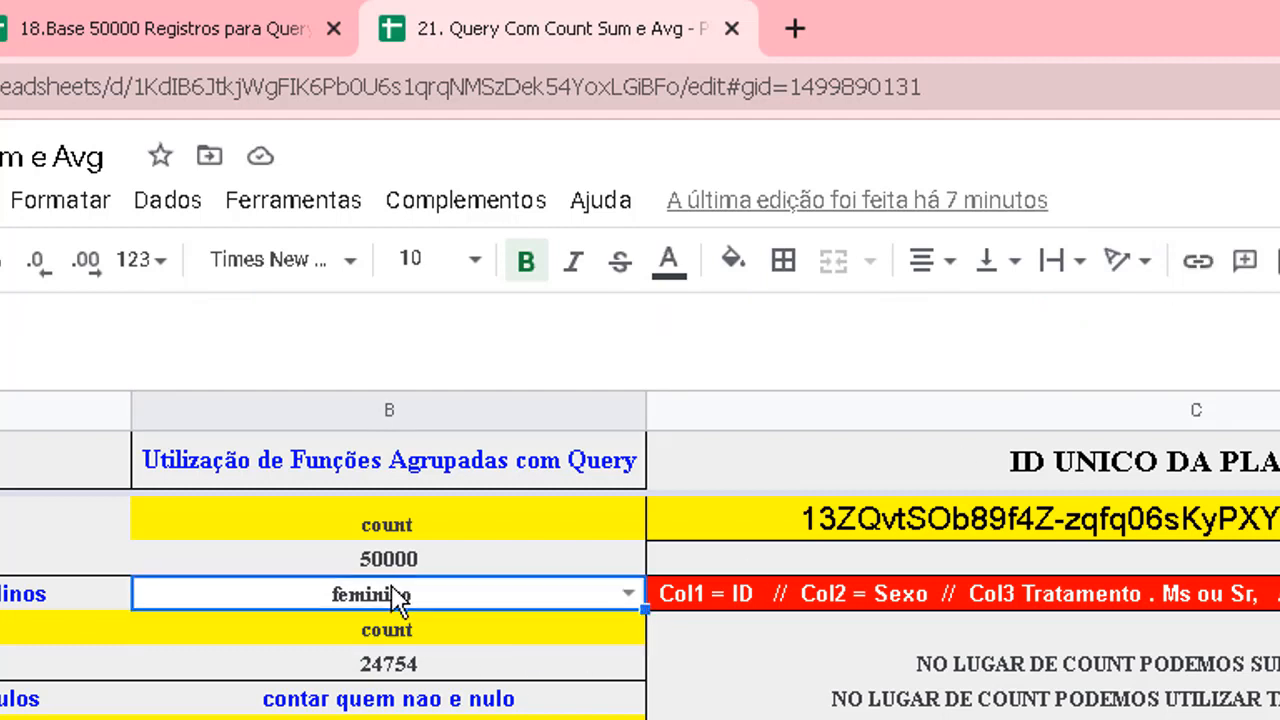
{"action": "left_click", "coordinate": [630, 593]}
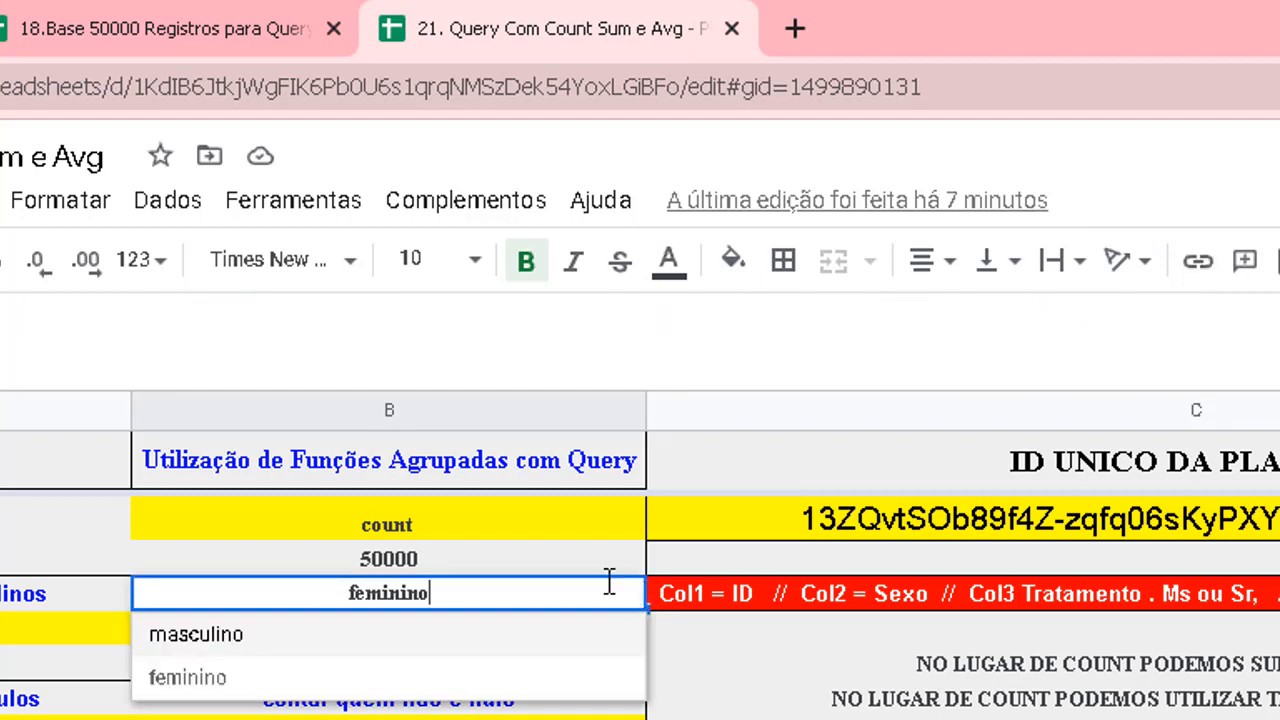
{"action": "left_click", "coordinate": [265, 640]}
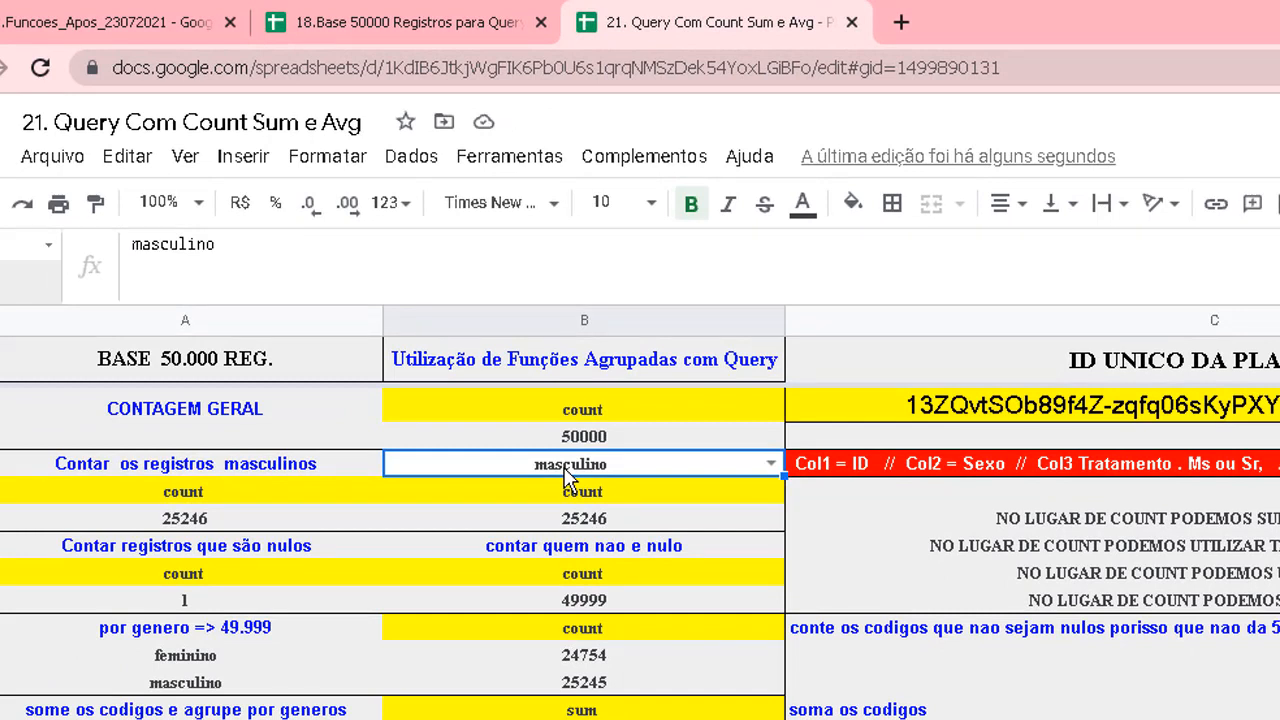
Review how the concatenated B4 reference in B5's count query relates to the value chosen in B4
{"action": "left_click", "coordinate": [566, 492]}
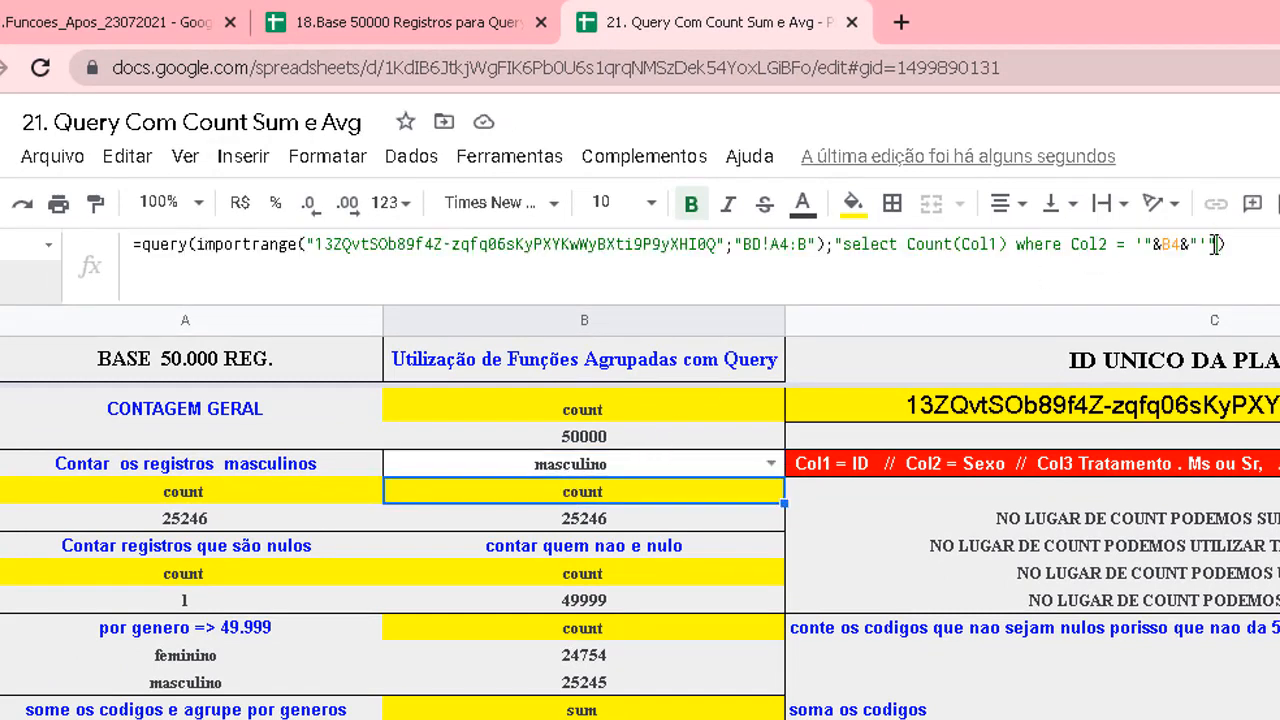
{"action": "left_click_drag", "start_coordinate": [1136, 243], "coordinate": [1215, 243]}
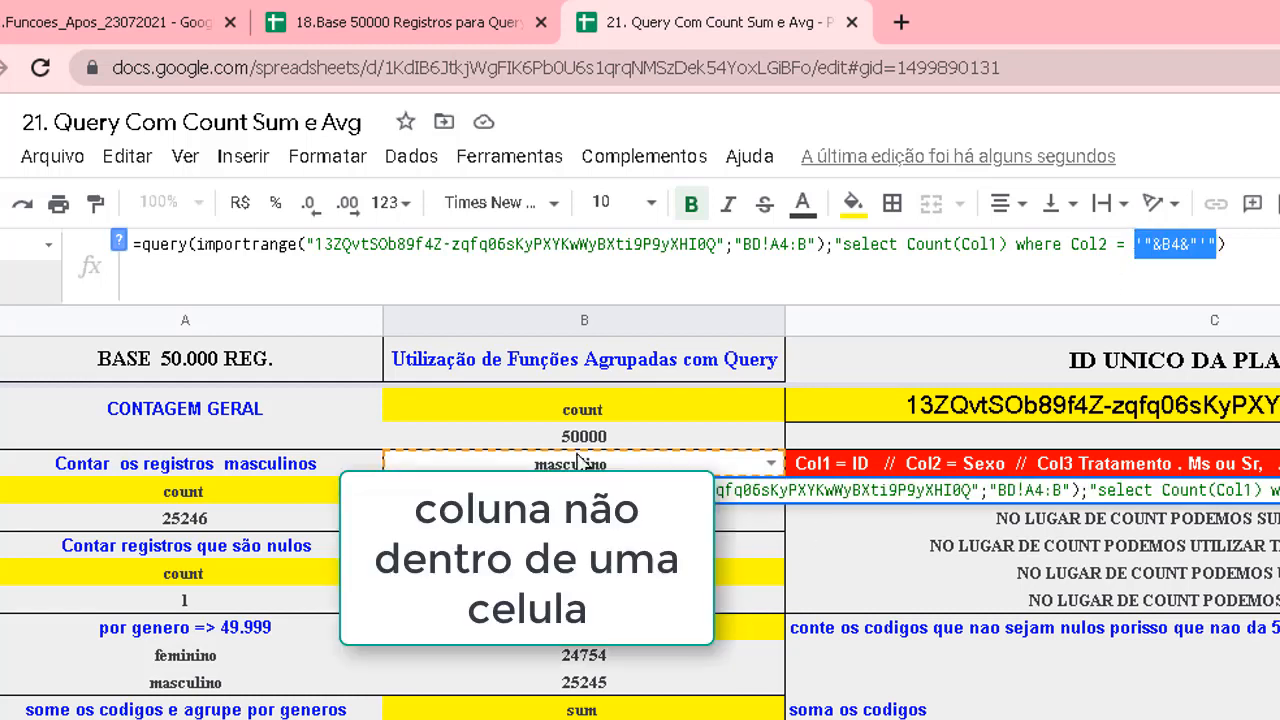
{"action": "key", "text": "Escape"}
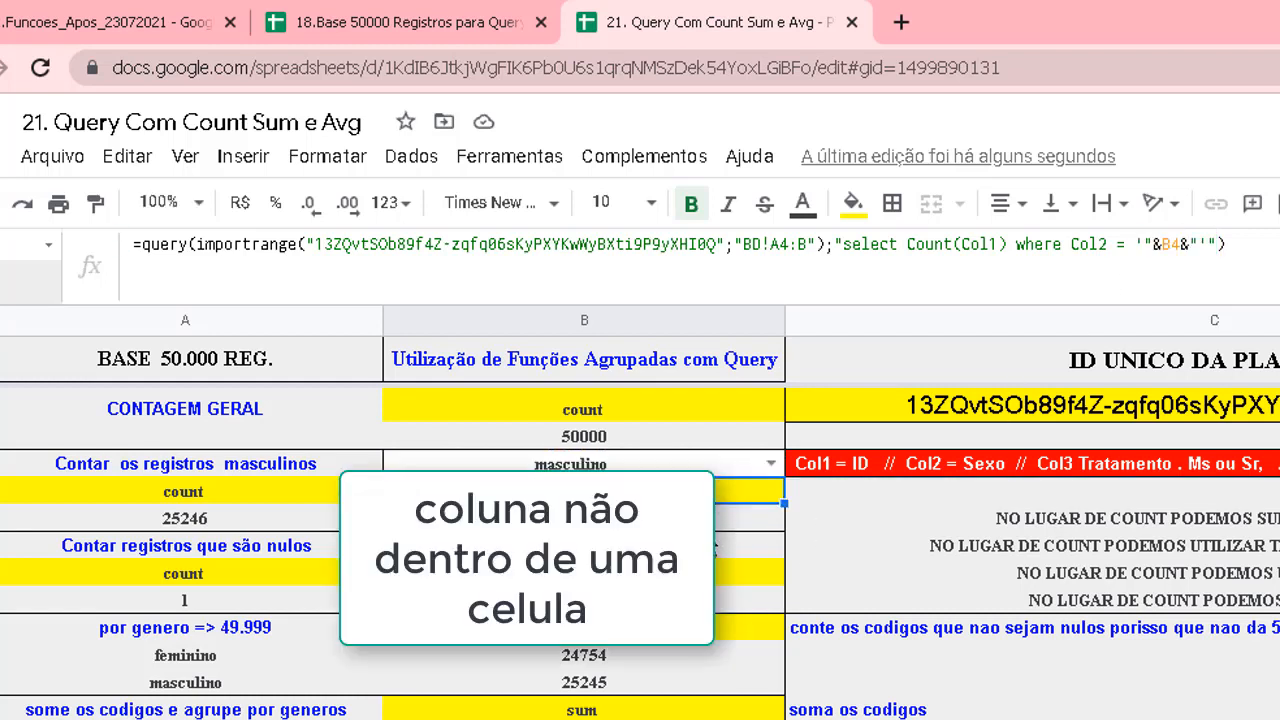
{"action": "left_click", "coordinate": [697, 467]}
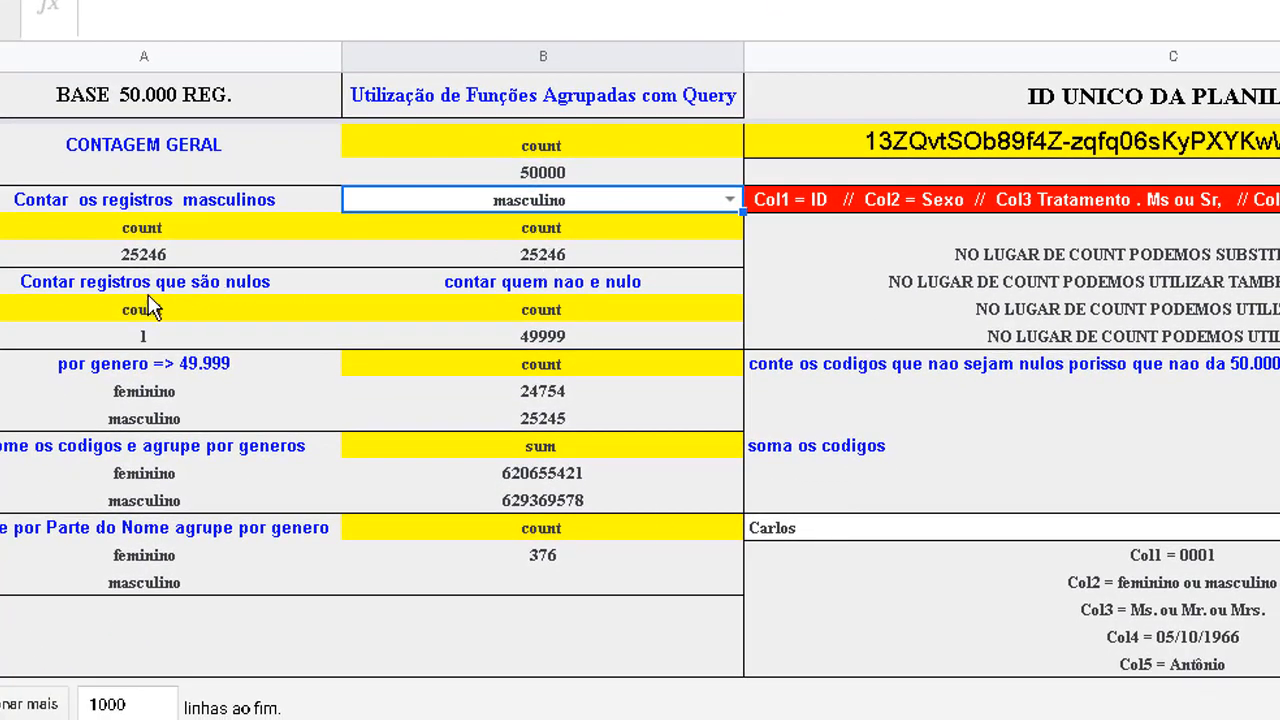
Compare A8's "where (Col5) is null" count query with the empty NOME cell in the base spreadsheet
{"action": "left_click", "coordinate": [155, 318]}
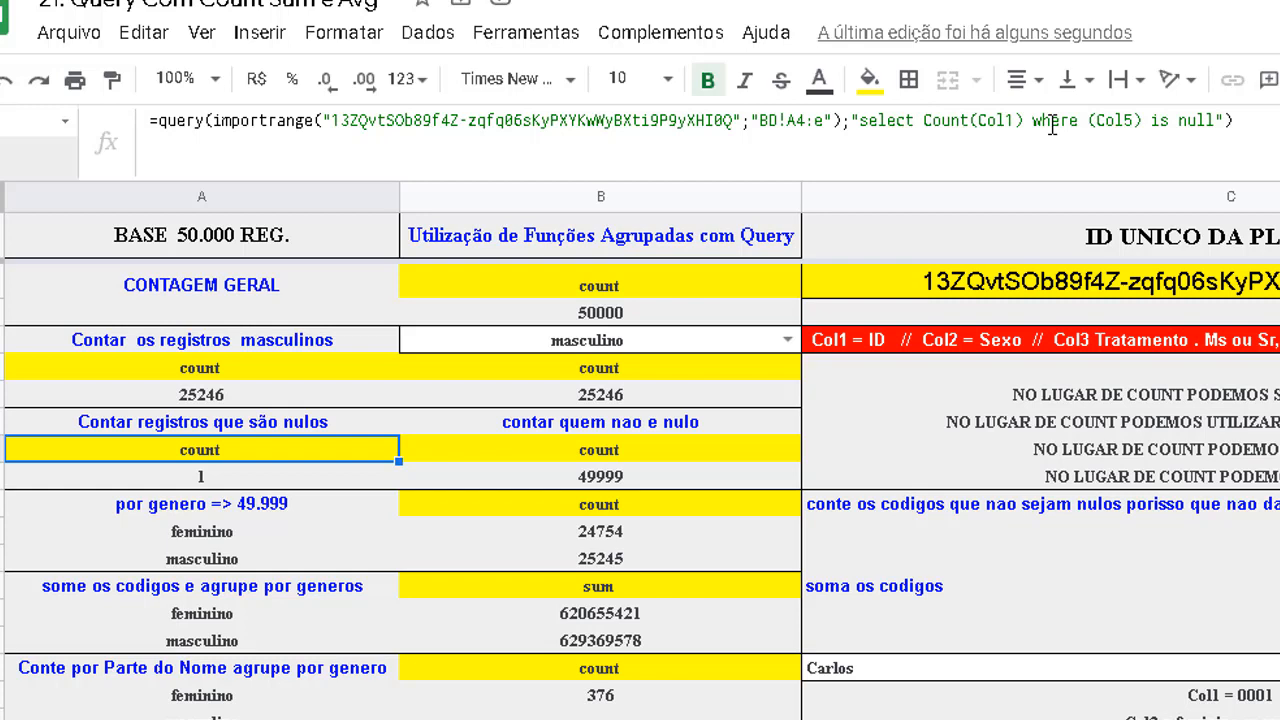
{"action": "left_click", "coordinate": [1180, 2]}
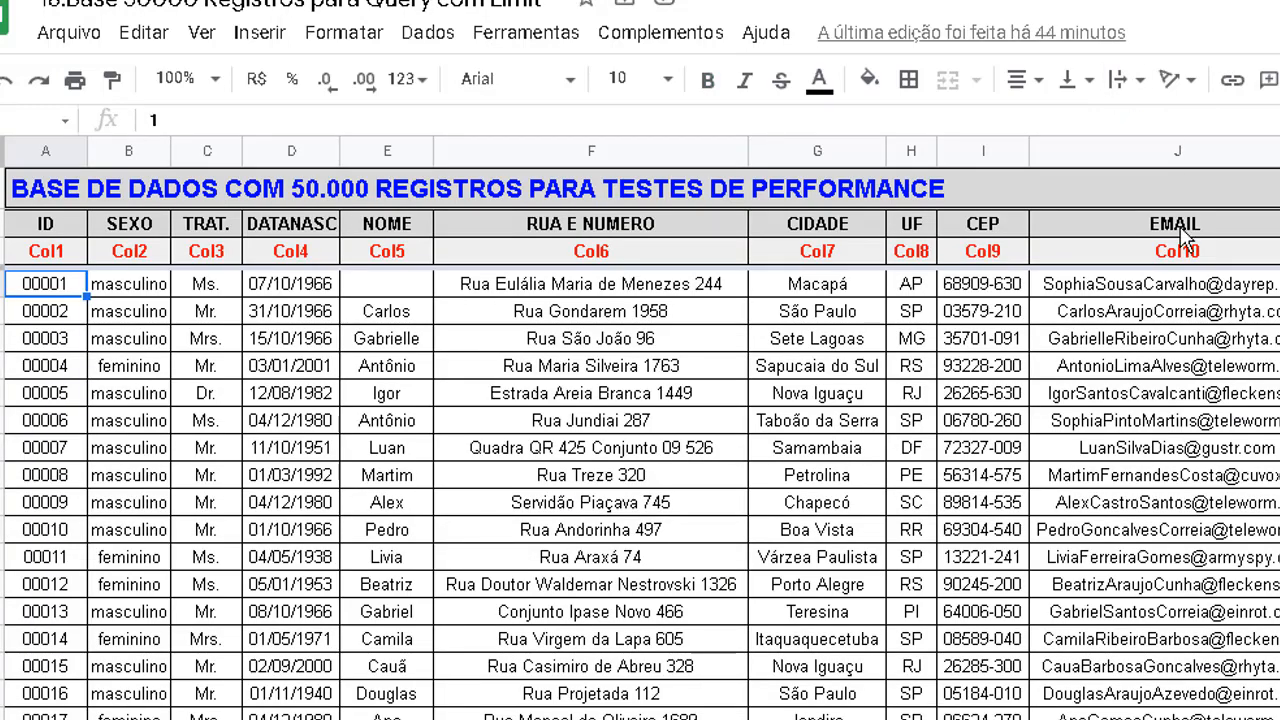
{"action": "left_click", "coordinate": [411, 287]}
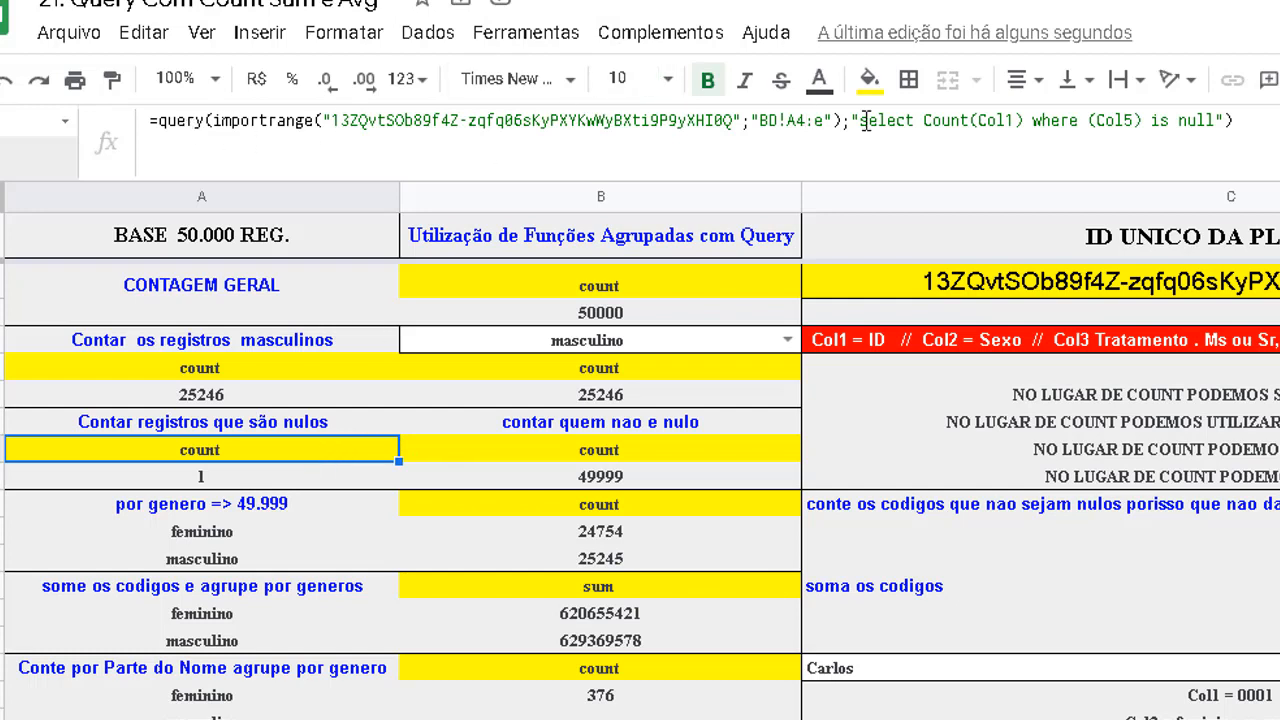
Examine the import and "select Count(Col1)" parts of A8's query, plus the Col1 and Col5 examples in column C
{"action": "left_click", "coordinate": [152, 120]}
{"action": "left_click", "coordinate": [1027, 120], "text": "shift"}
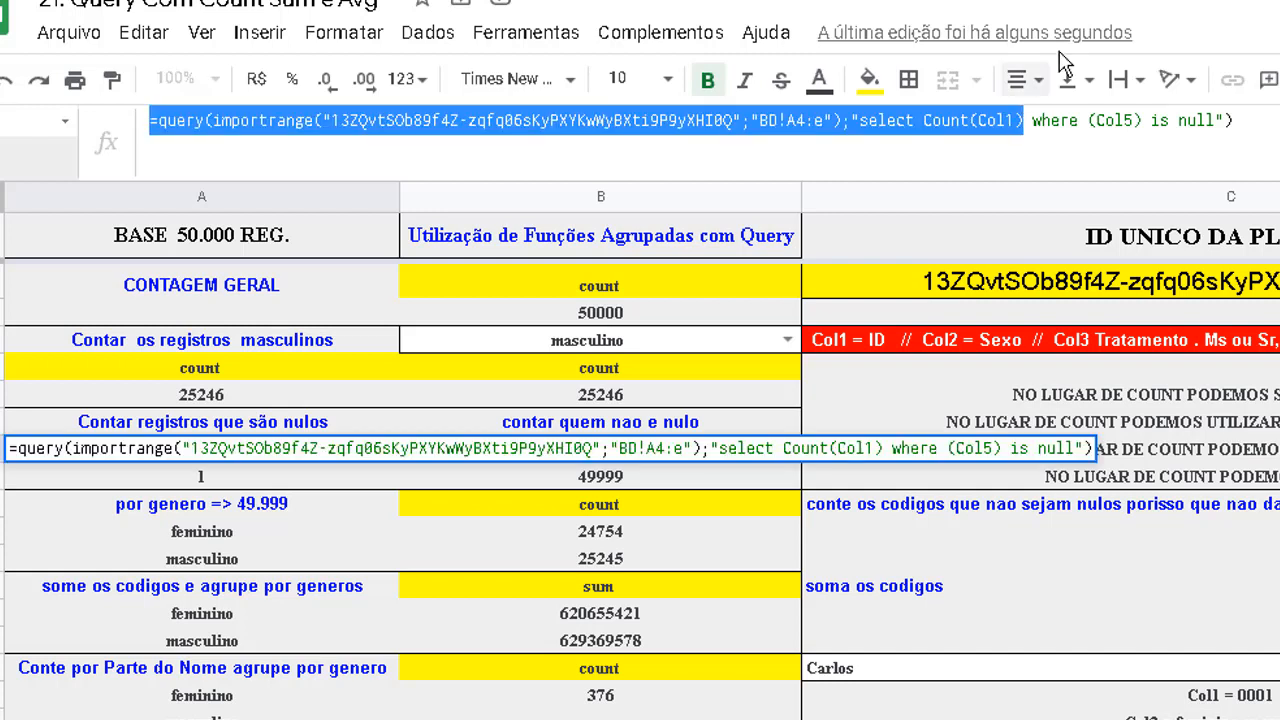
{"action": "key", "text": "Escape"}
{"action": "left_click", "coordinate": [1274, 698]}
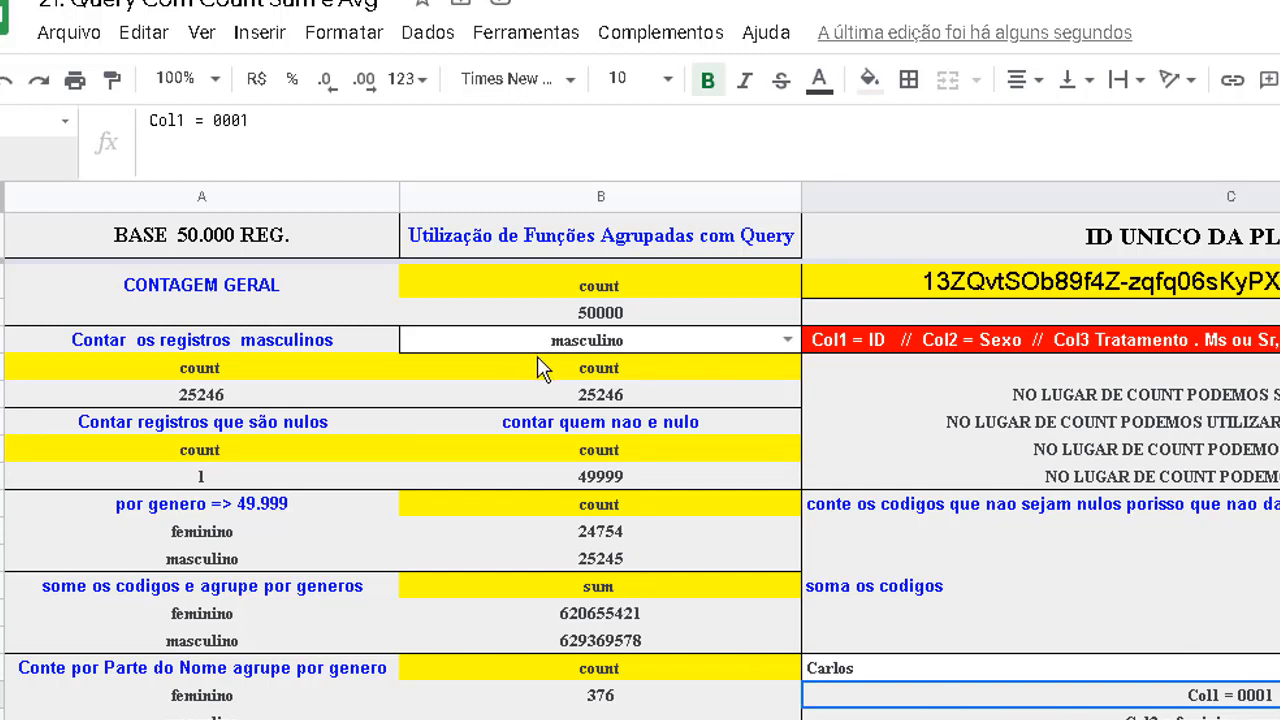
{"action": "left_click", "coordinate": [264, 452]}
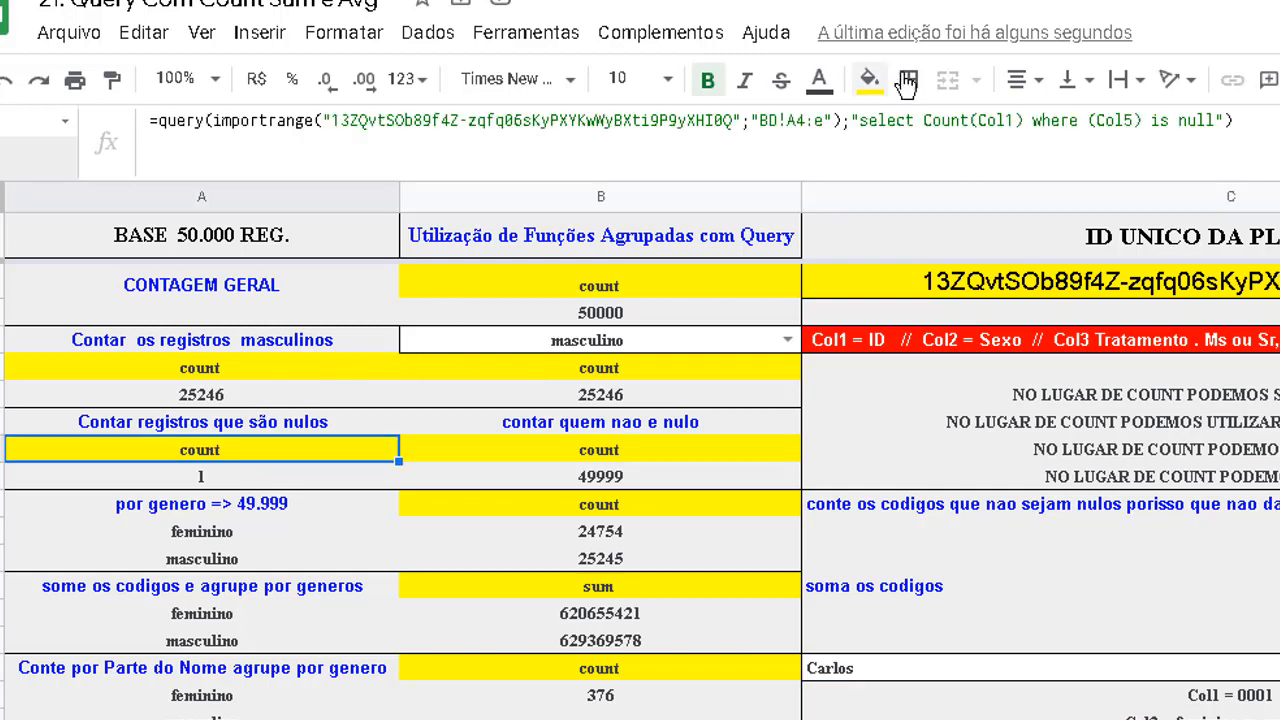
{"action": "left_click", "coordinate": [1023, 118]}
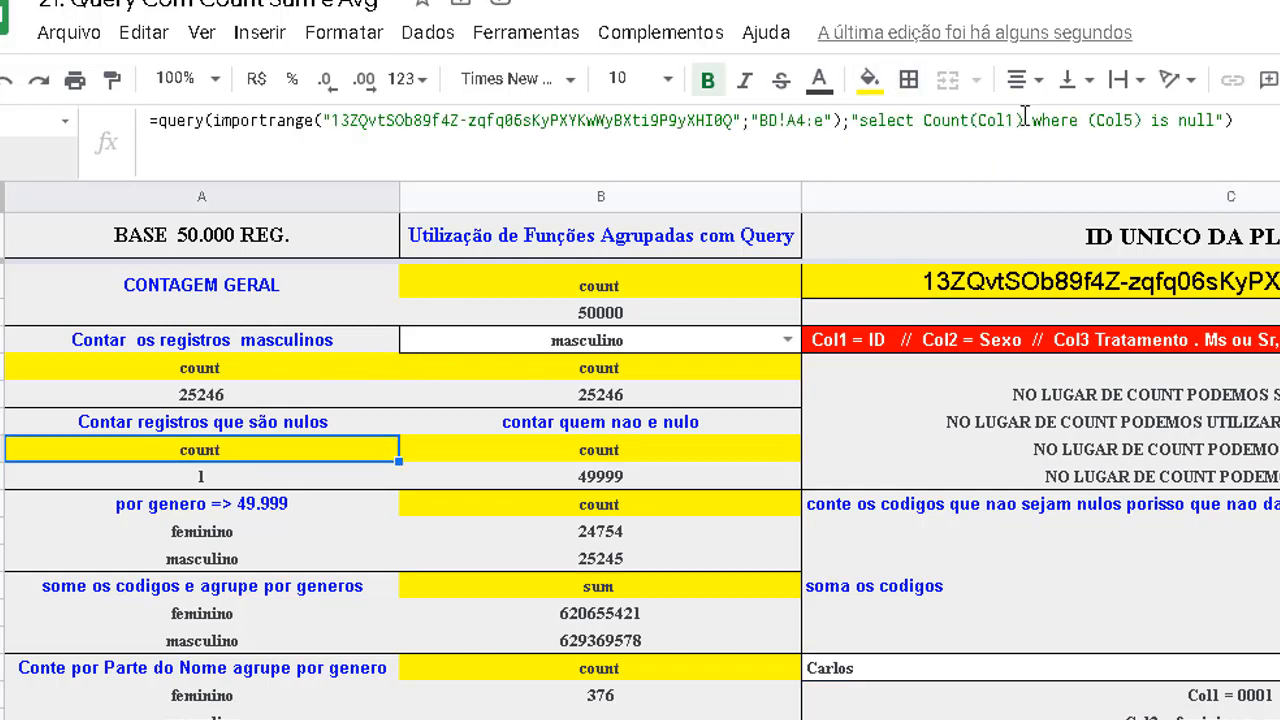
{"action": "left_click", "coordinate": [923, 120], "text": "shift"}
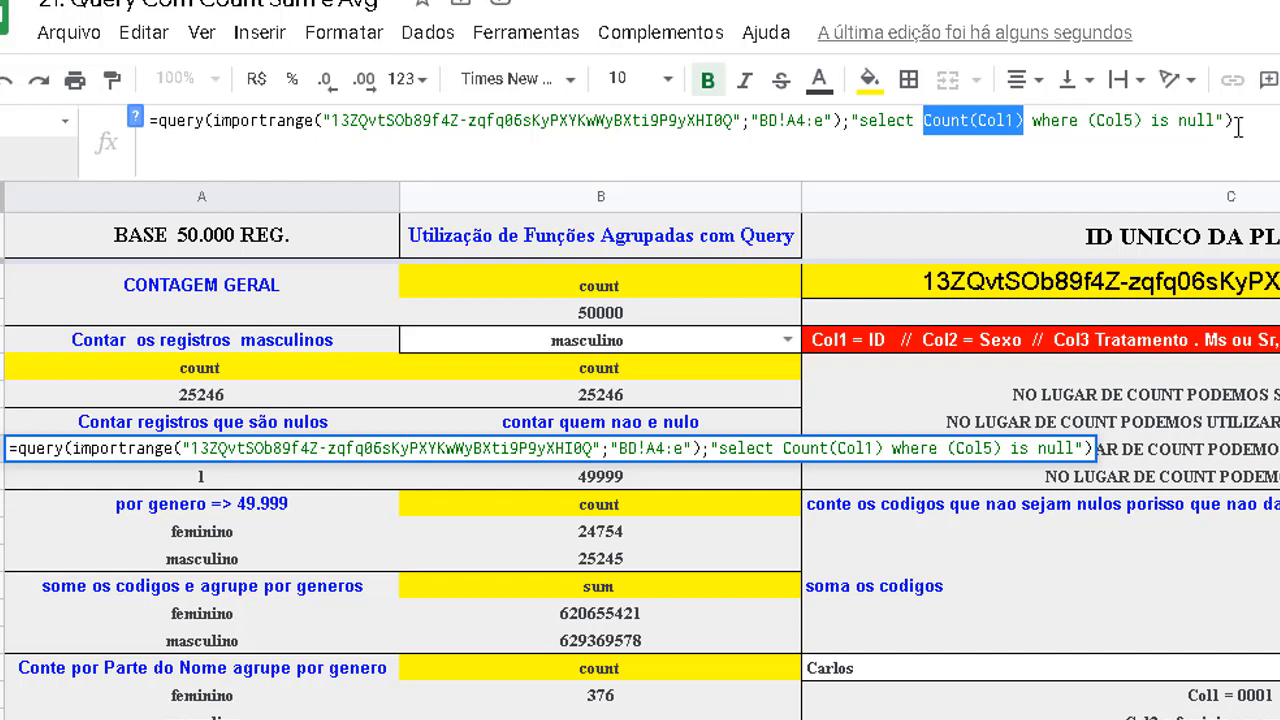
{"action": "key", "text": "Escape"}
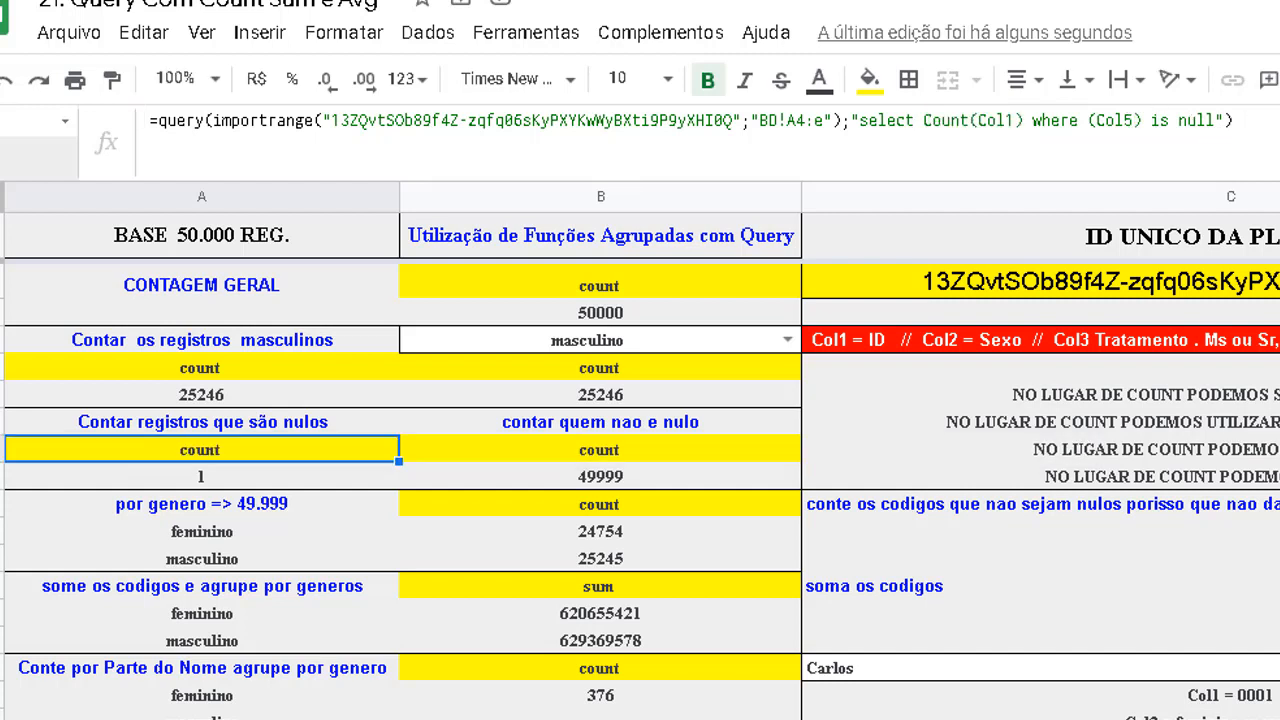
{"action": "left_click", "coordinate": [1240, 719]}
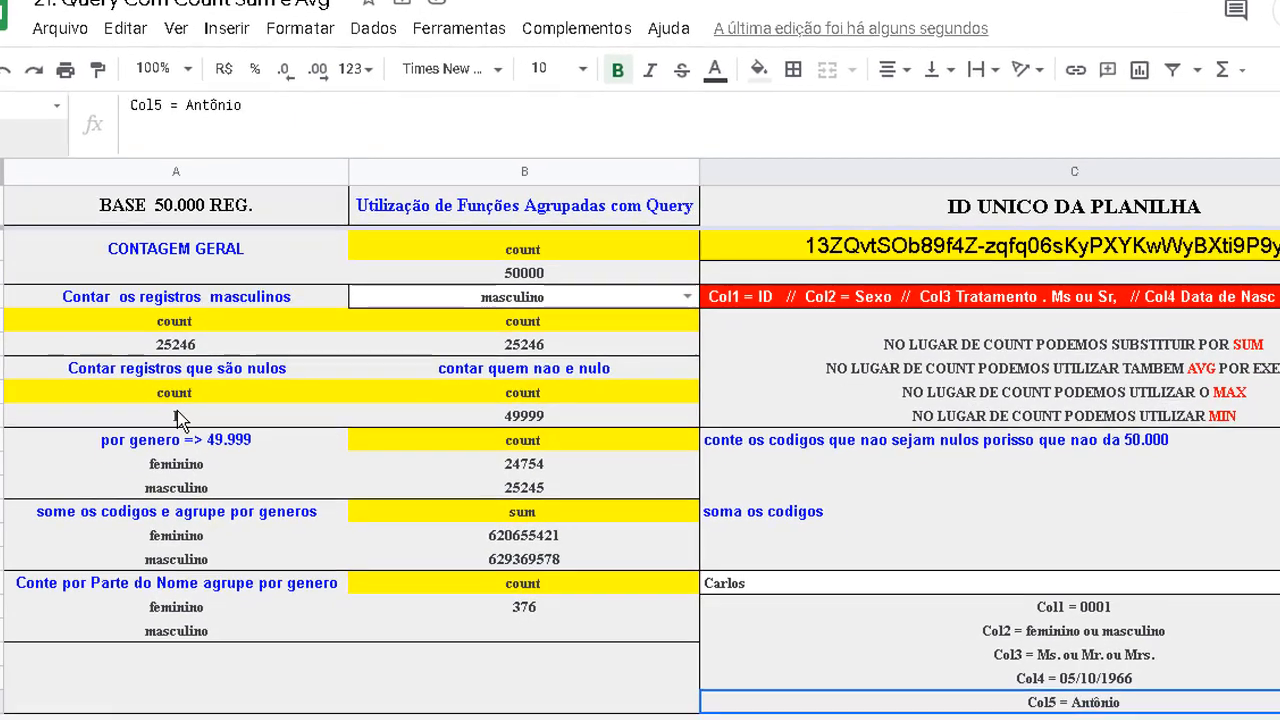
Compare A8's "is null" query and its result in A9 with B8's "is not null" query
{"action": "left_click", "coordinate": [171, 396]}
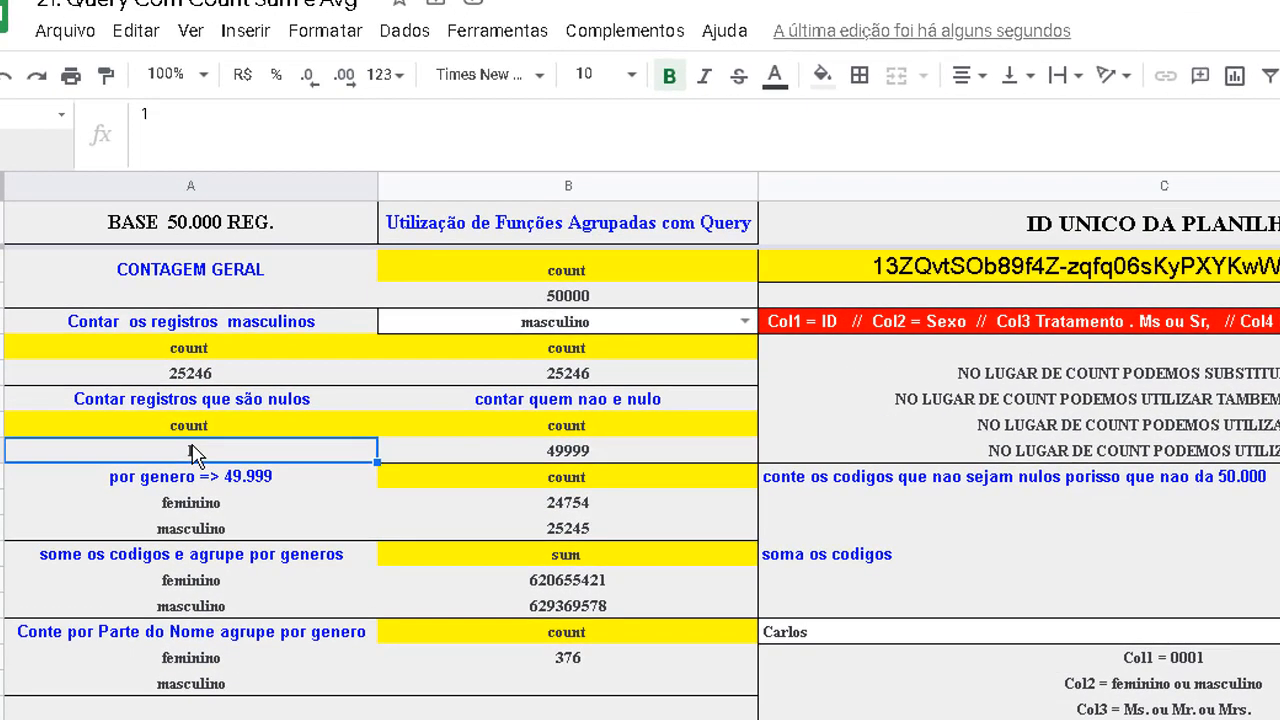
{"action": "left_click", "coordinate": [234, 424]}
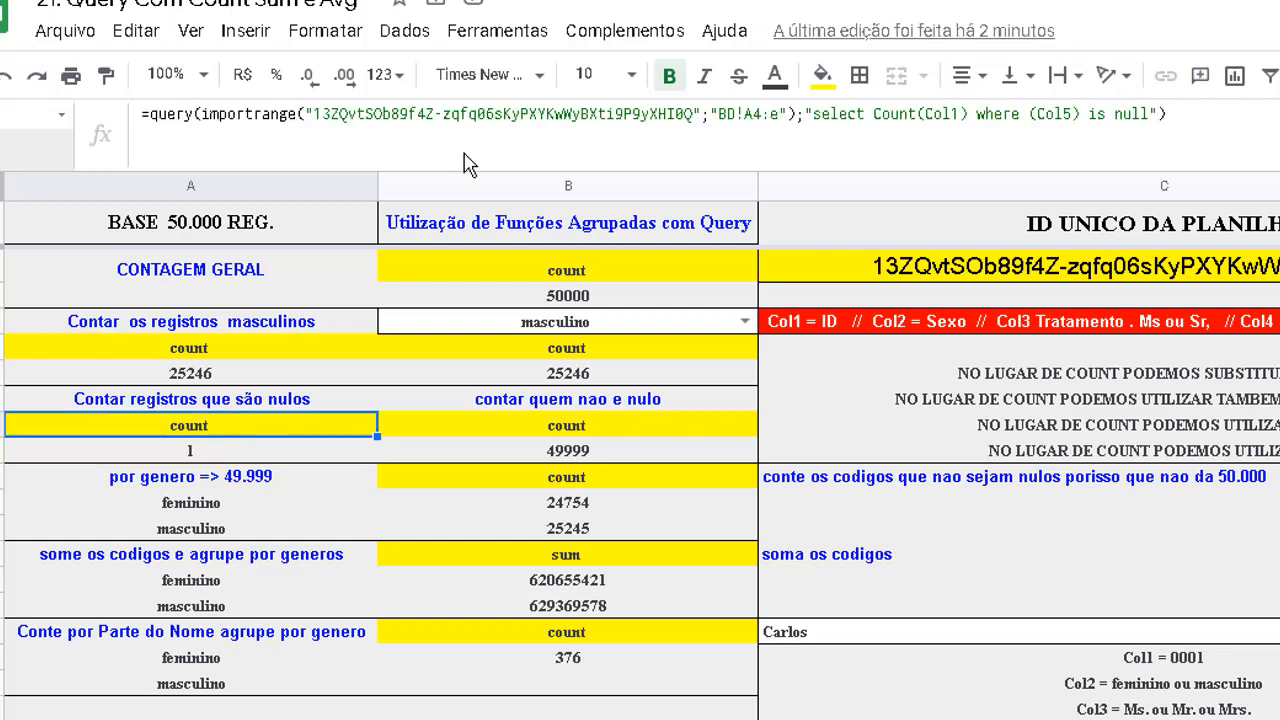
{"action": "left_click", "coordinate": [603, 428]}
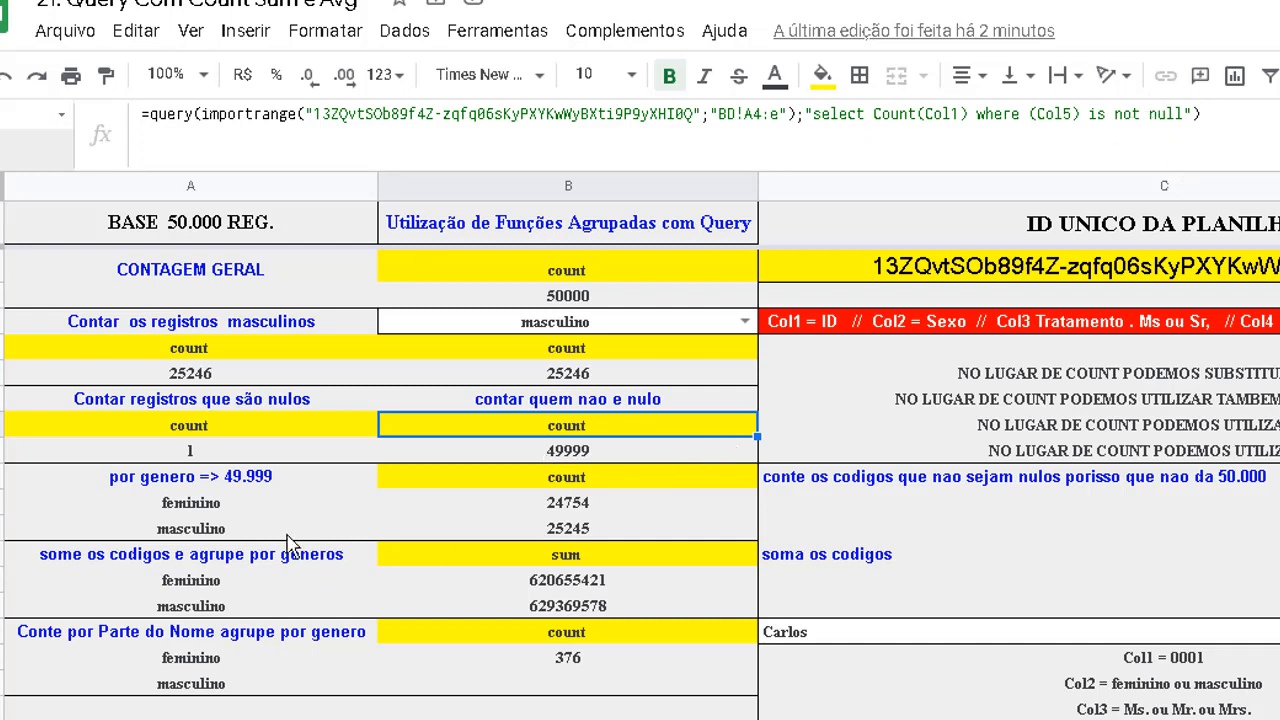
Examine B10's count-by-gender query from the import through "select Count(Col1)" and its "where (Col5) is not null" filter
{"action": "left_click", "coordinate": [190, 484]}
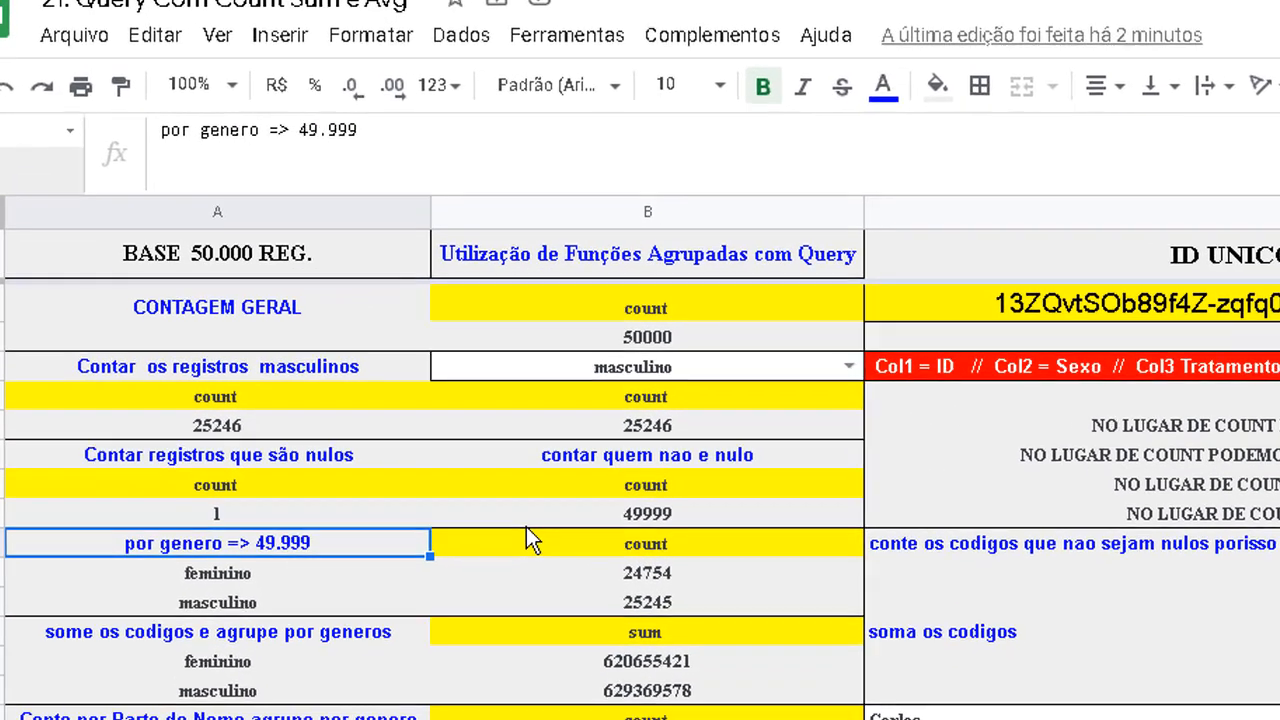
{"action": "left_click", "coordinate": [470, 483]}
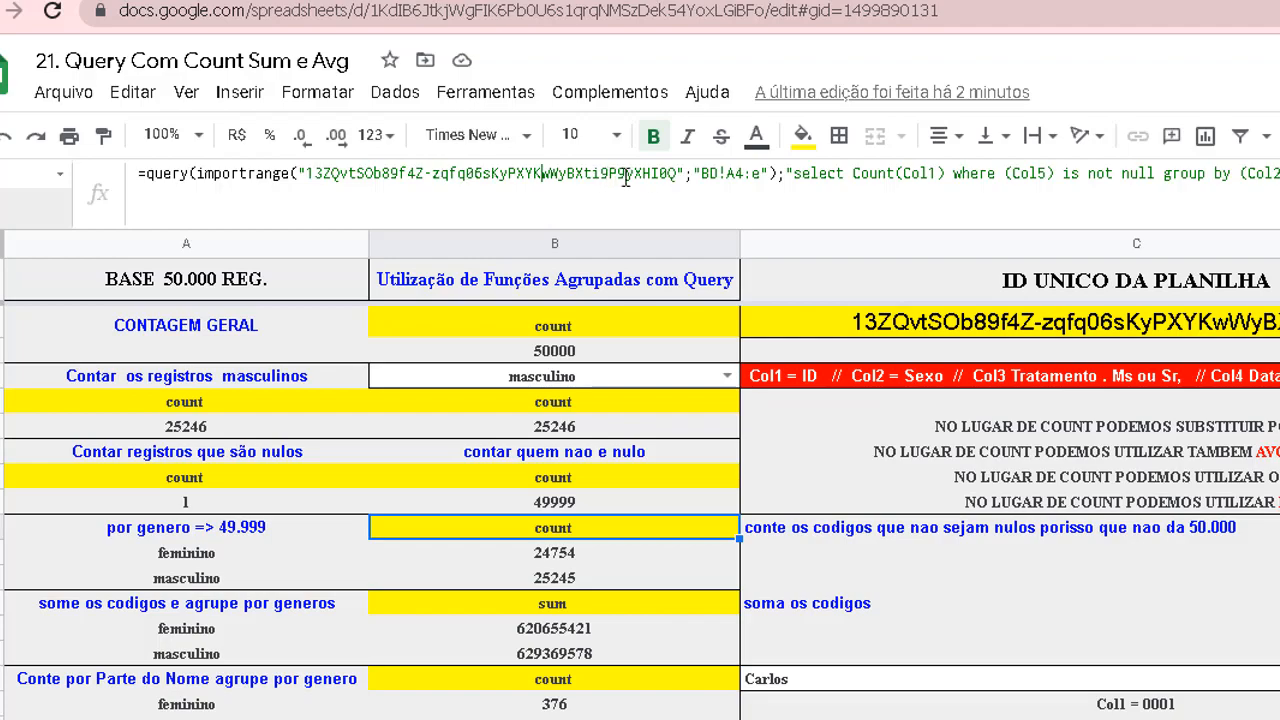
{"action": "left_click_drag", "start_coordinate": [626, 177], "coordinate": [939, 189]}
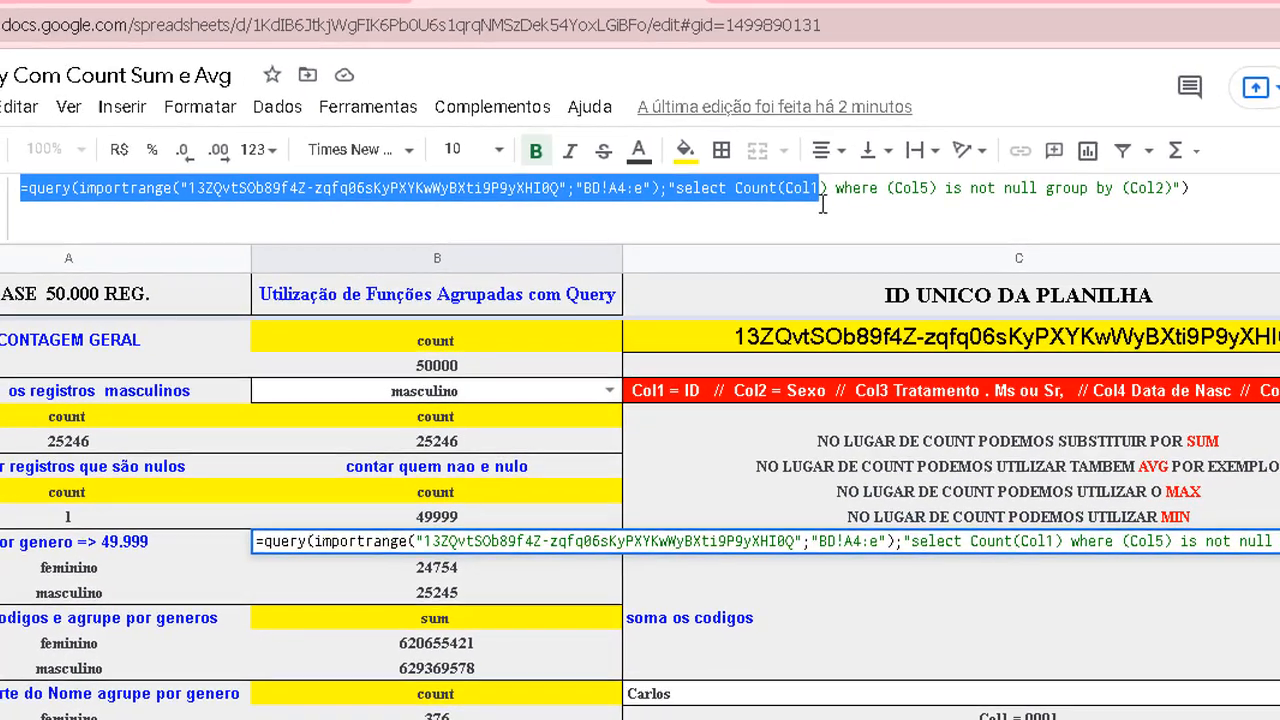
{"action": "left_click_drag", "start_coordinate": [822, 204], "coordinate": [827, 203]}
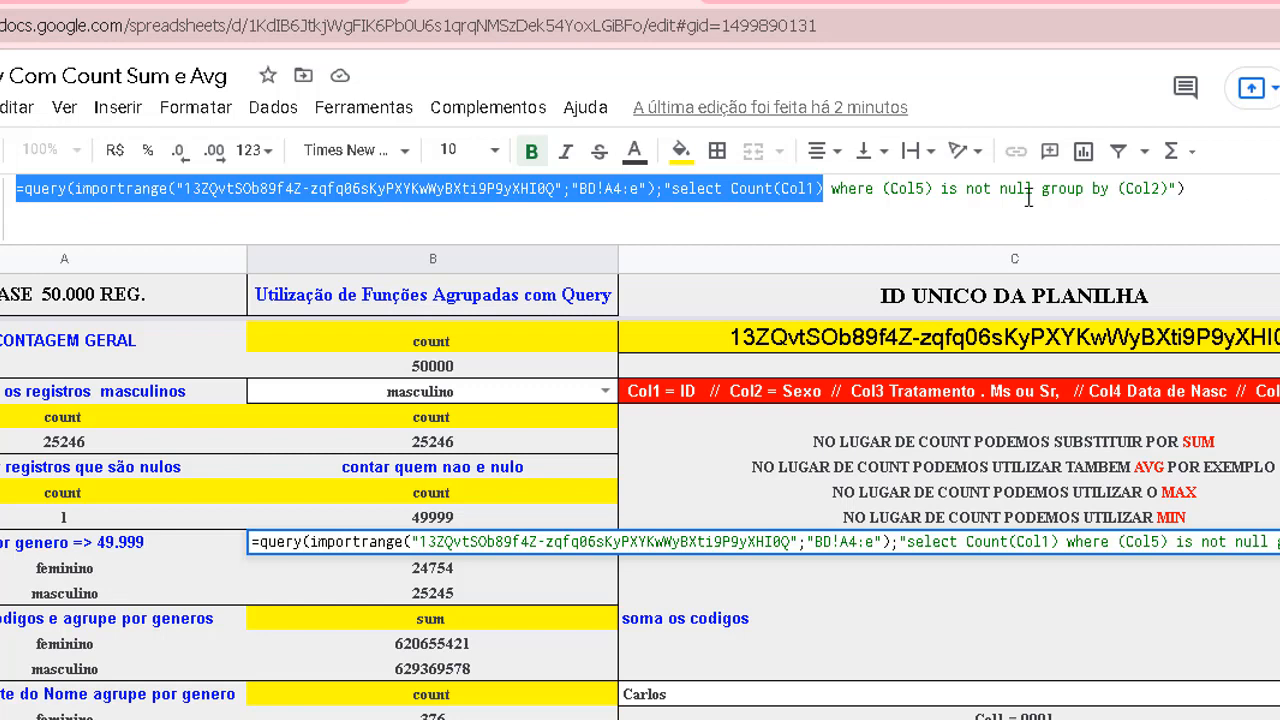
{"action": "key", "text": "Escape"}
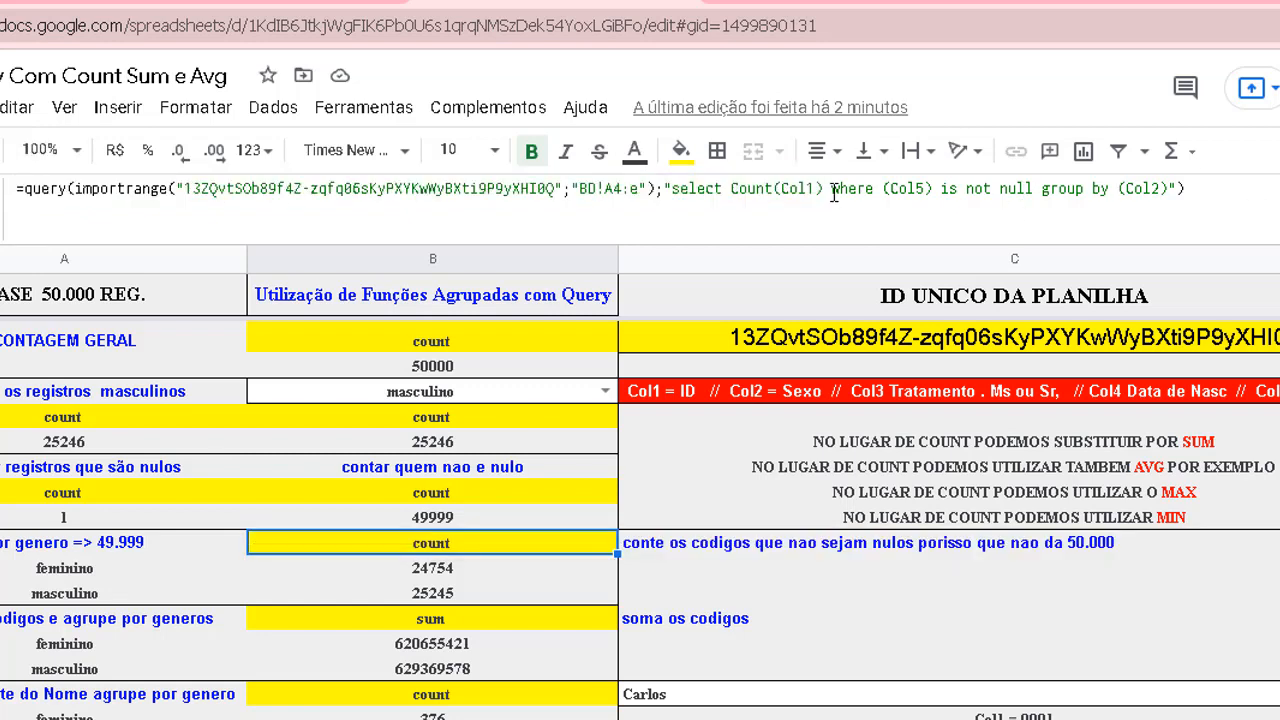
{"action": "left_click_drag", "start_coordinate": [826, 189], "coordinate": [42, 199]}
{"action": "key", "text": "Escape"}
{"action": "key", "text": "ctrl+Tab"}
{"action": "key", "text": "ctrl+shift+Tab"}
Examine the "group by (Col2)" clause in B10 and check the feminino label and count in A11 and B11
{"action": "left_click", "coordinate": [1042, 190]}
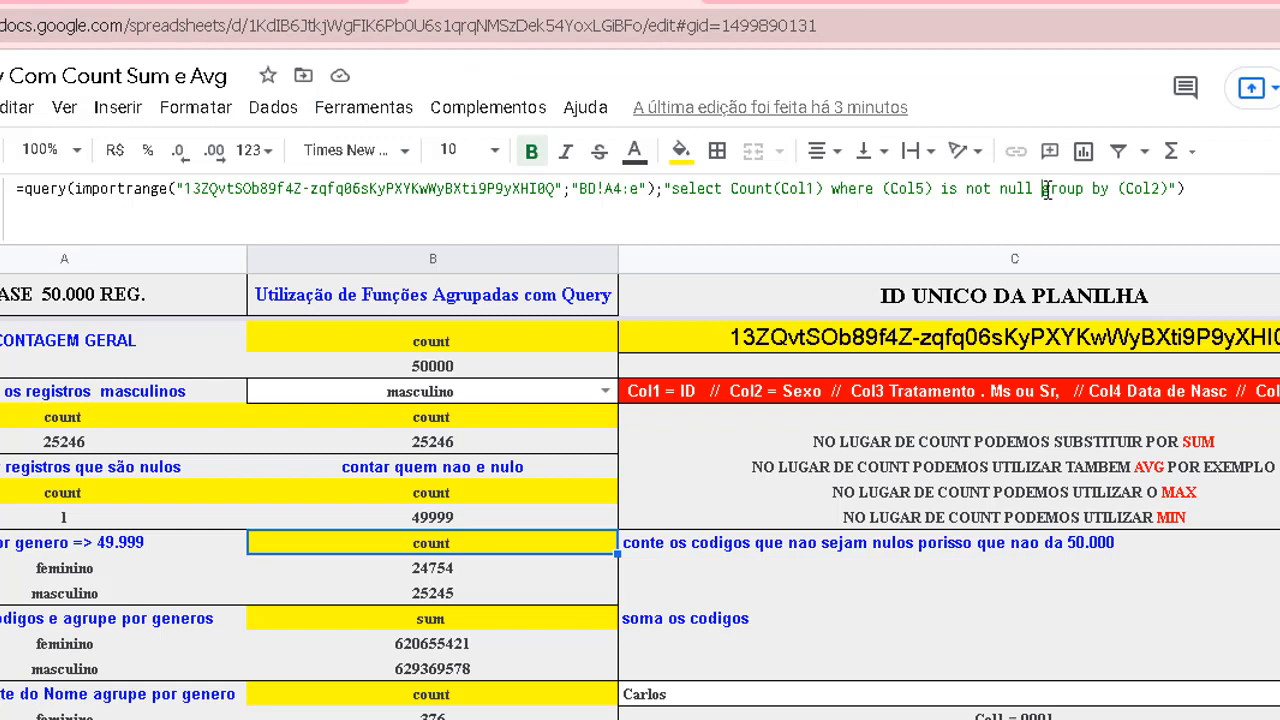
{"action": "left_click", "coordinate": [1208, 187], "text": "shift"}
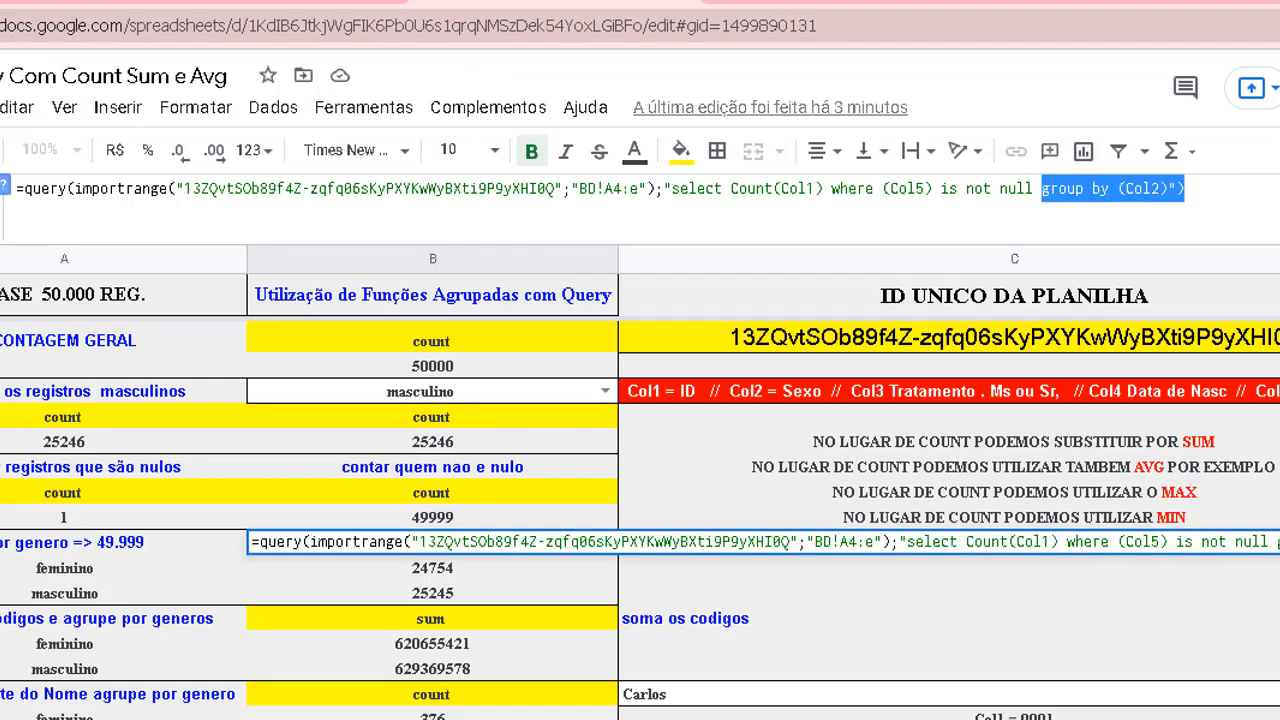
{"action": "key", "text": "Escape"}
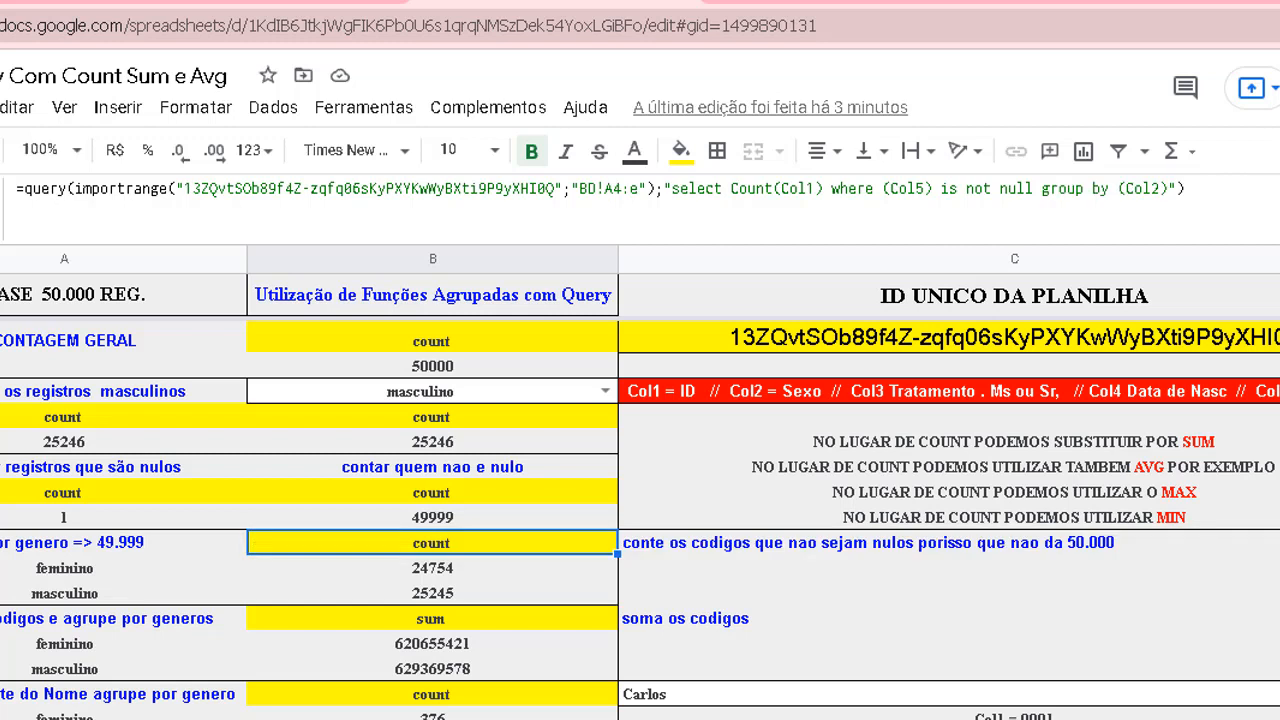
{"action": "left_click", "coordinate": [161, 578]}
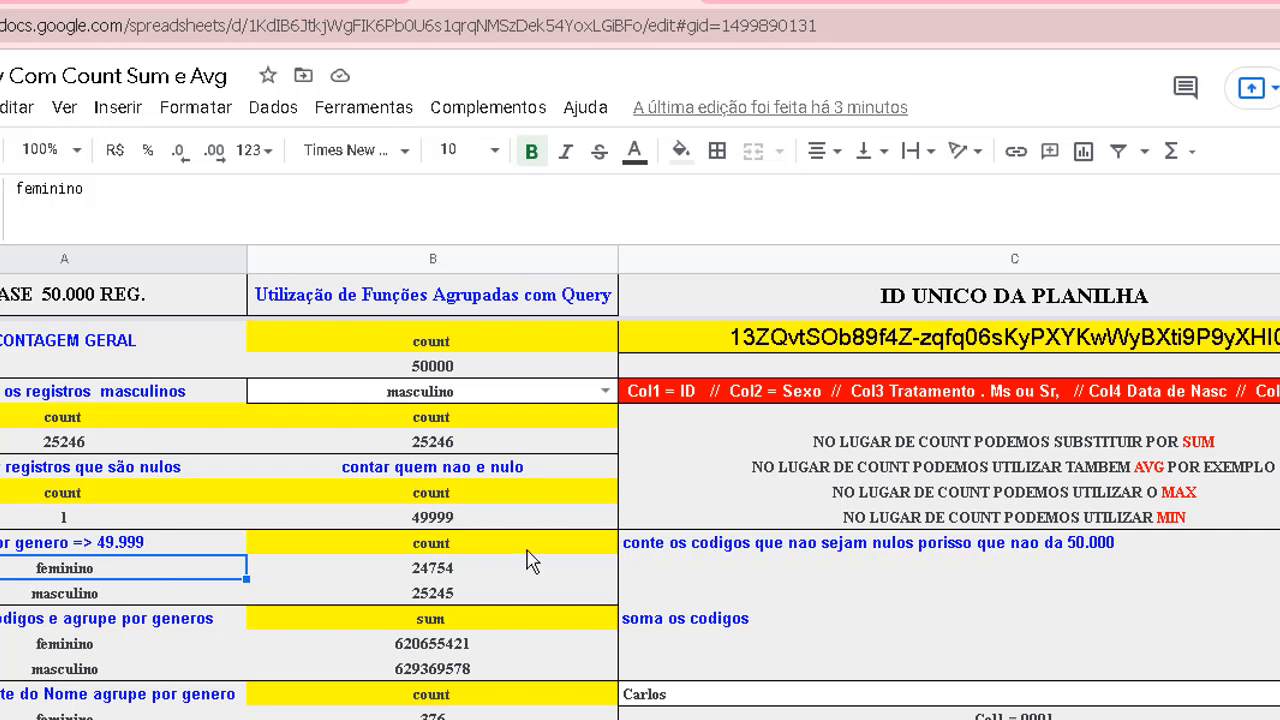
{"action": "left_click", "coordinate": [455, 573]}
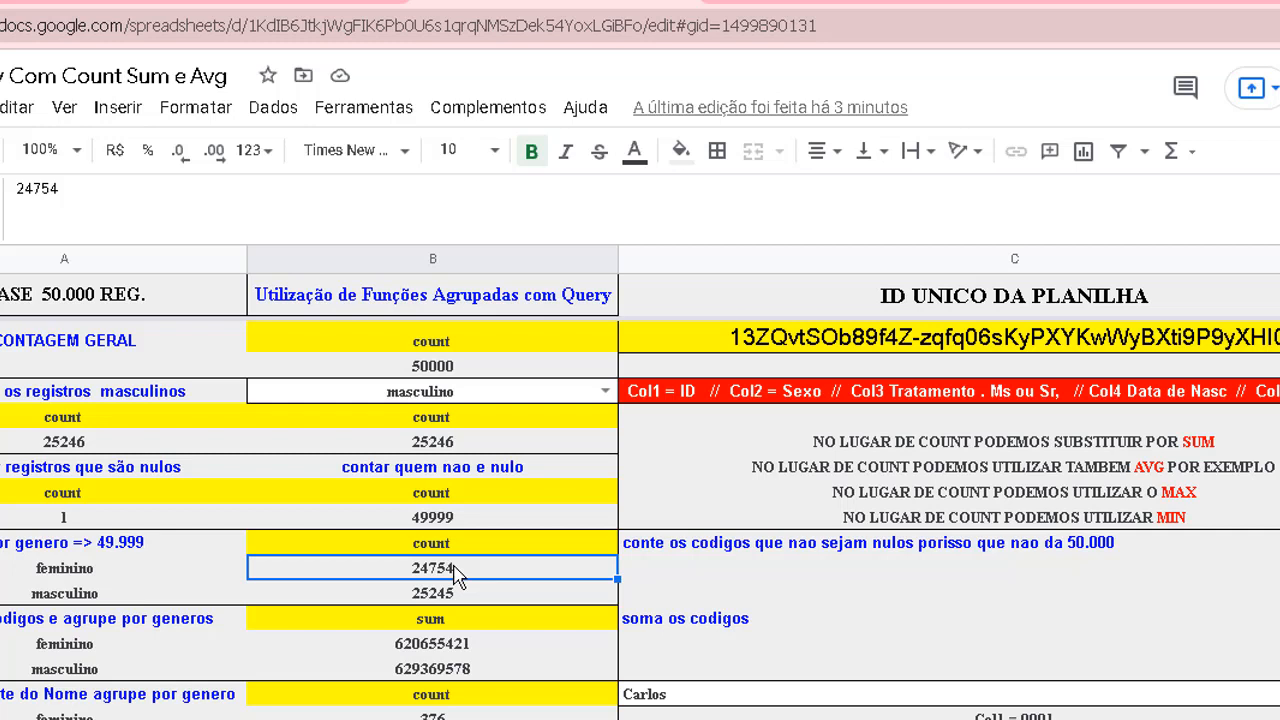
Check the feminino and masculino counts in B11:B12 against the "is not null" condition in B10's query
{"action": "left_click", "coordinate": [457, 600]}
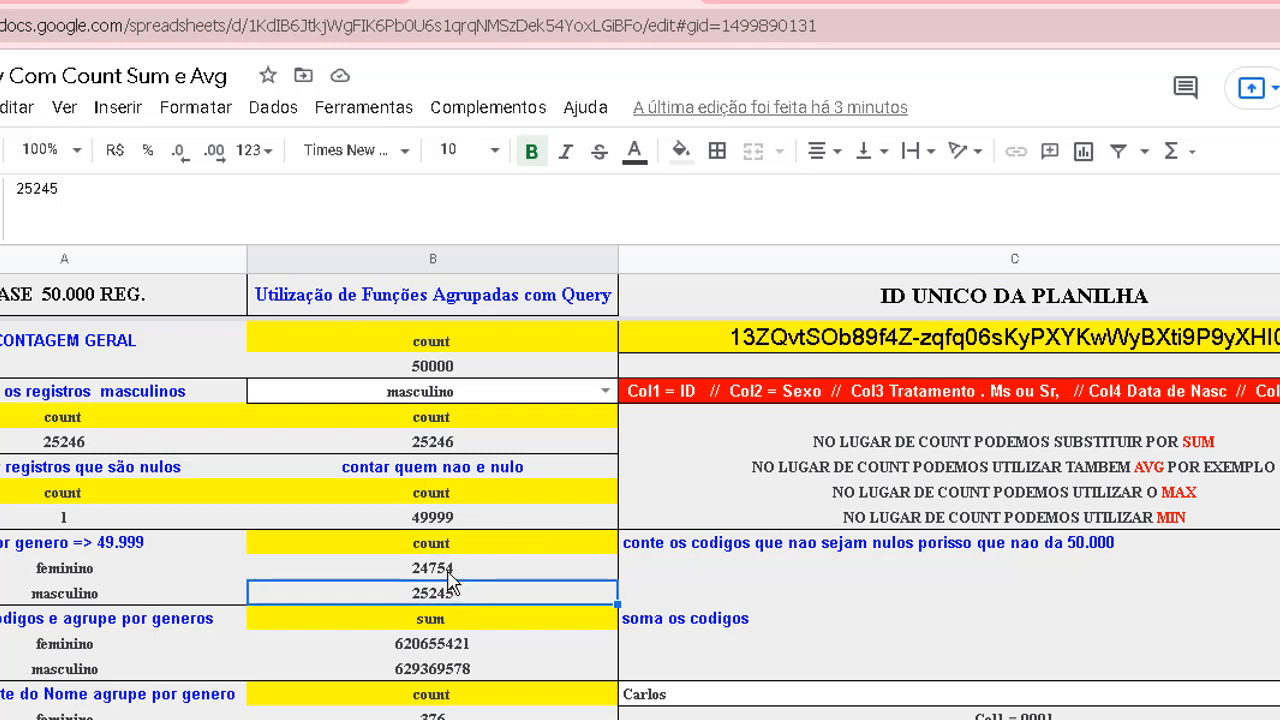
{"action": "left_click_drag", "start_coordinate": [451, 571], "coordinate": [448, 594]}
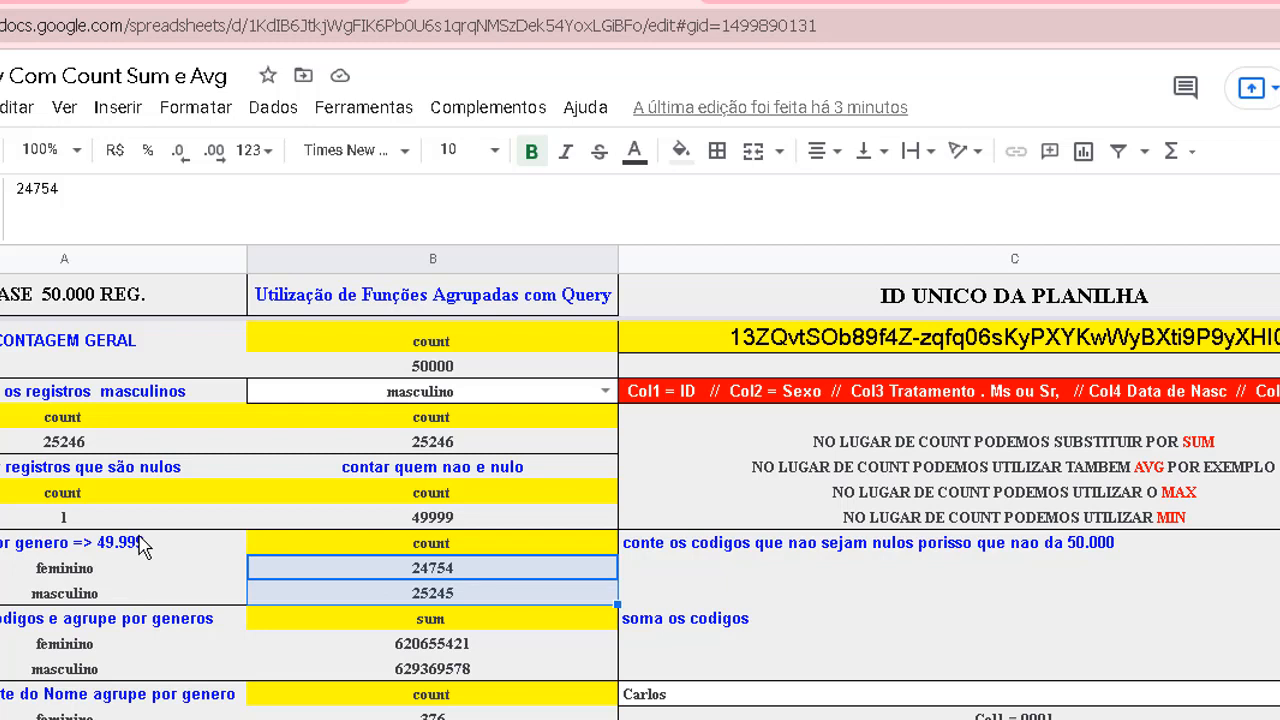
{"action": "left_click", "coordinate": [465, 547]}
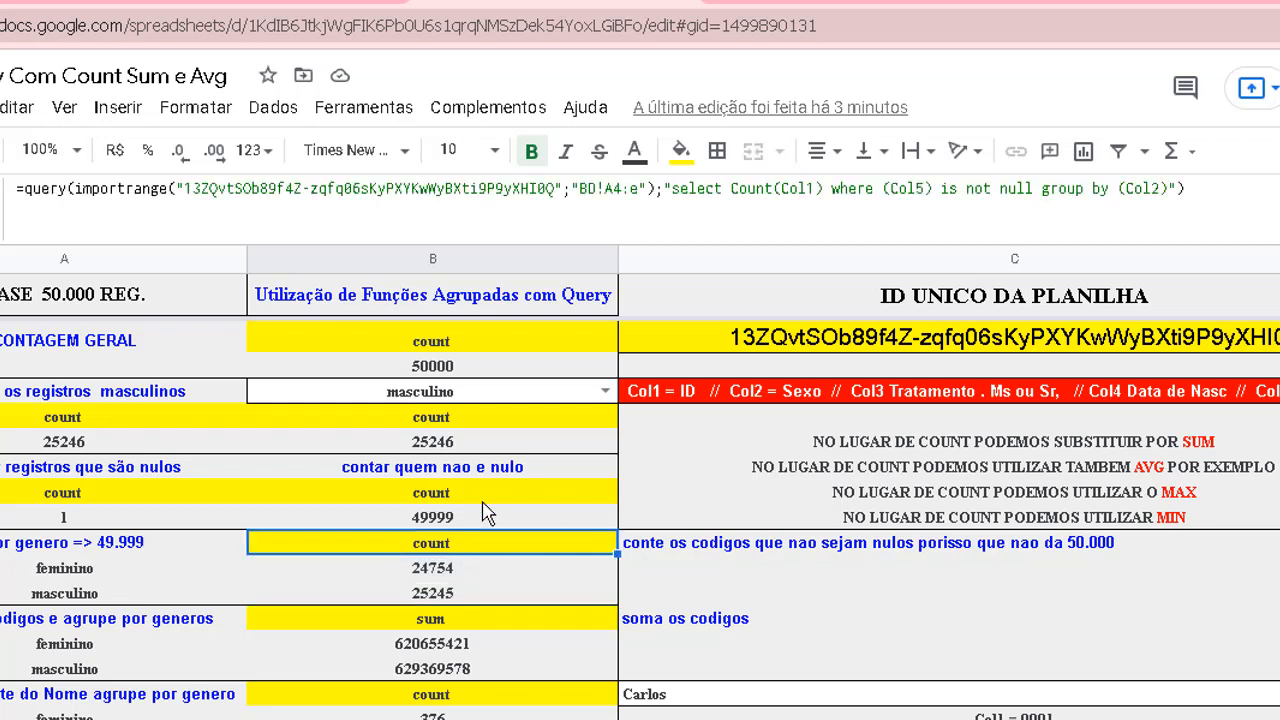
{"action": "left_click", "coordinate": [941, 188]}
{"action": "left_click", "coordinate": [1035, 189], "text": "shift"}
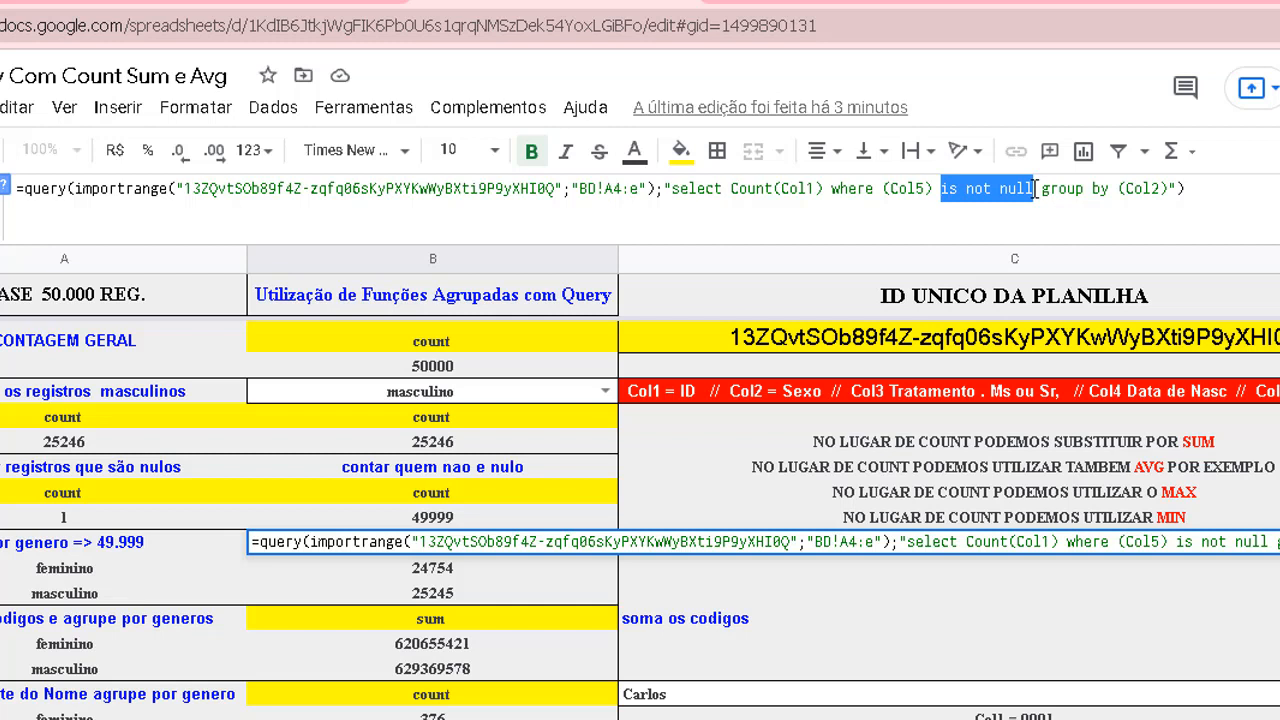
{"action": "key", "text": "Escape"}
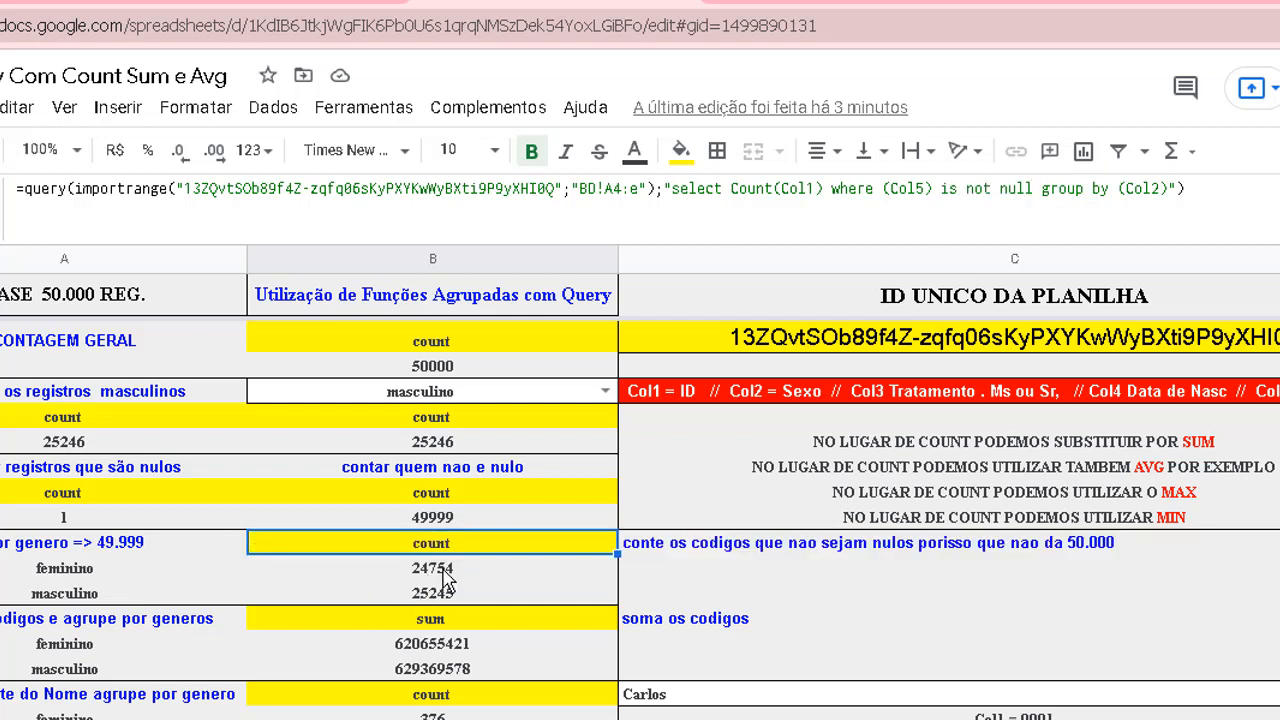
Review the "por genero" block, matching the labels in column A with B10's query and the counts in B11:B12
{"action": "left_click", "coordinate": [20, 549]}
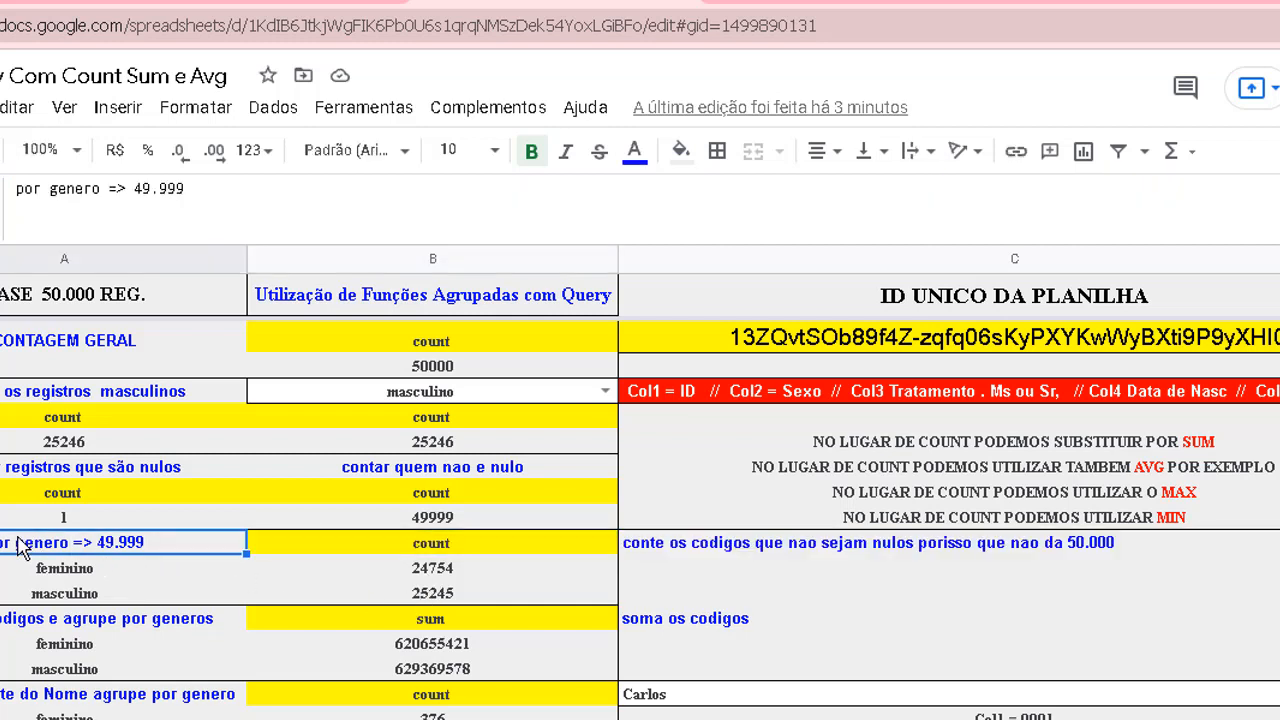
{"action": "left_click", "coordinate": [80, 569]}
{"action": "left_click", "coordinate": [428, 545]}
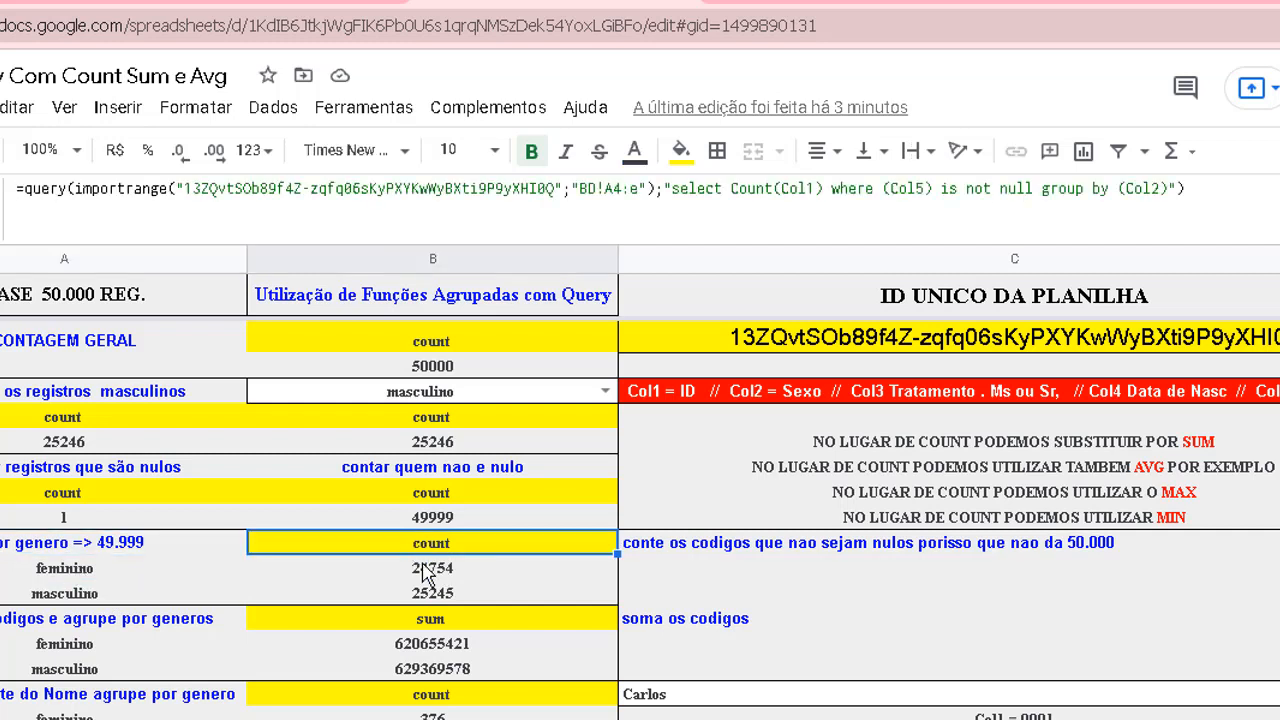
{"action": "left_click", "coordinate": [428, 569]}
{"action": "left_click", "coordinate": [468, 598]}
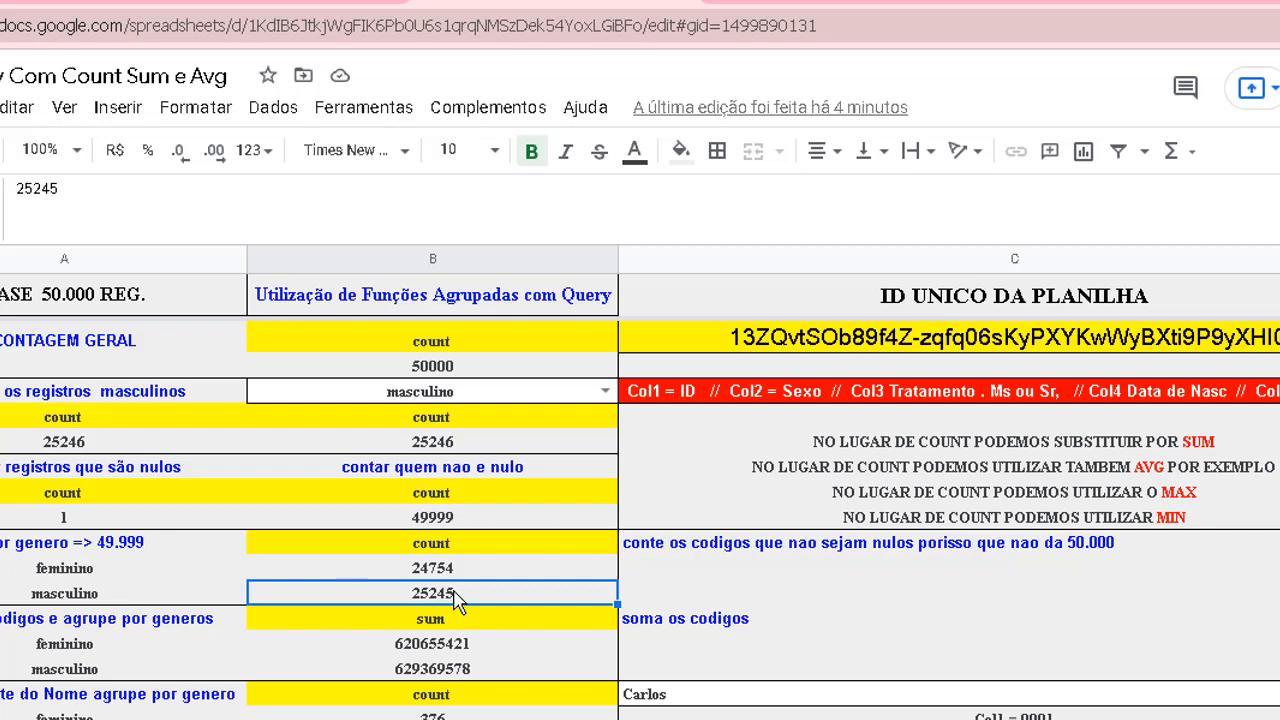
Compare B13's sum-by-gender query with B10's count query, focusing on Sum in "select Sum(Col1)"
{"action": "left_click", "coordinate": [104, 622]}
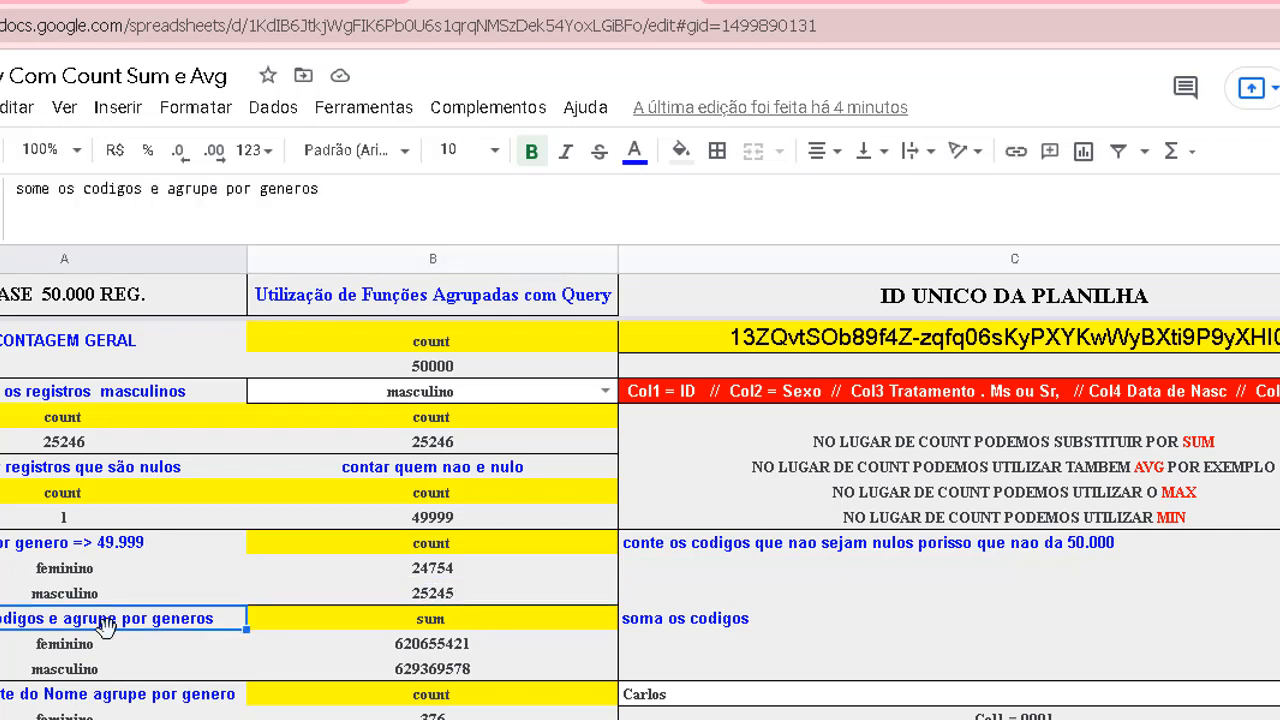
{"action": "left_click", "coordinate": [398, 626]}
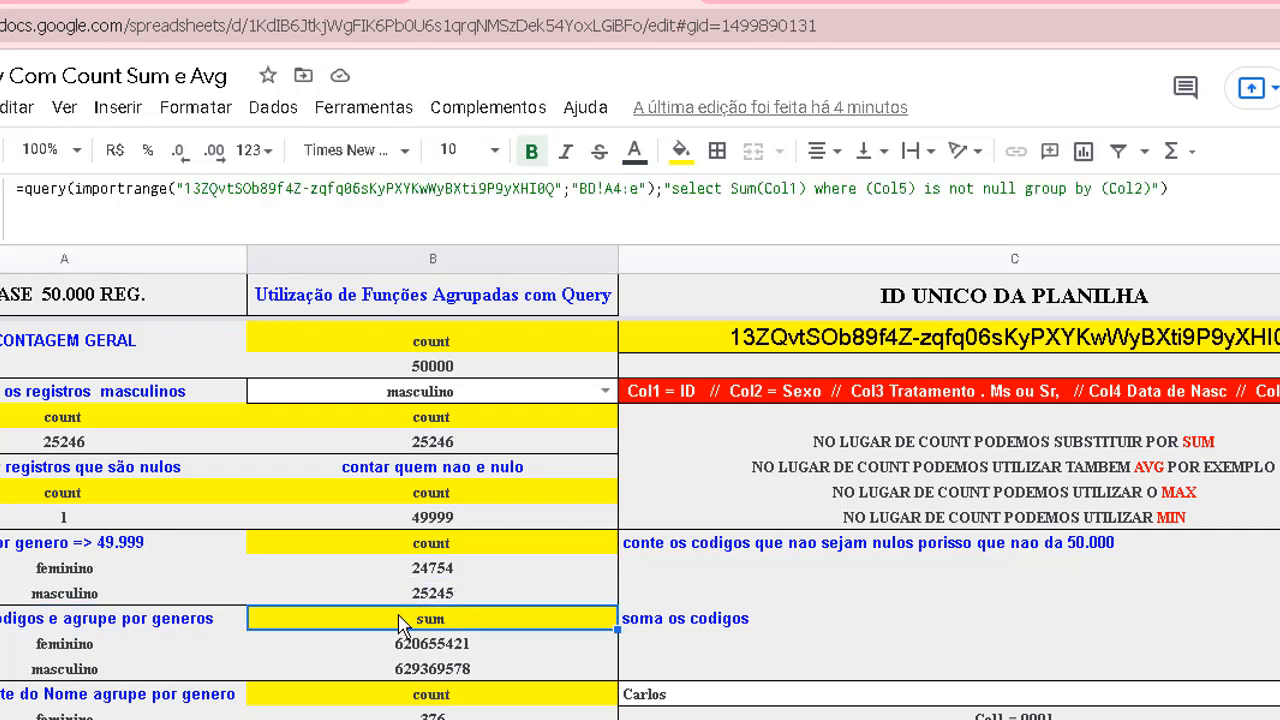
{"action": "left_click", "coordinate": [434, 545]}
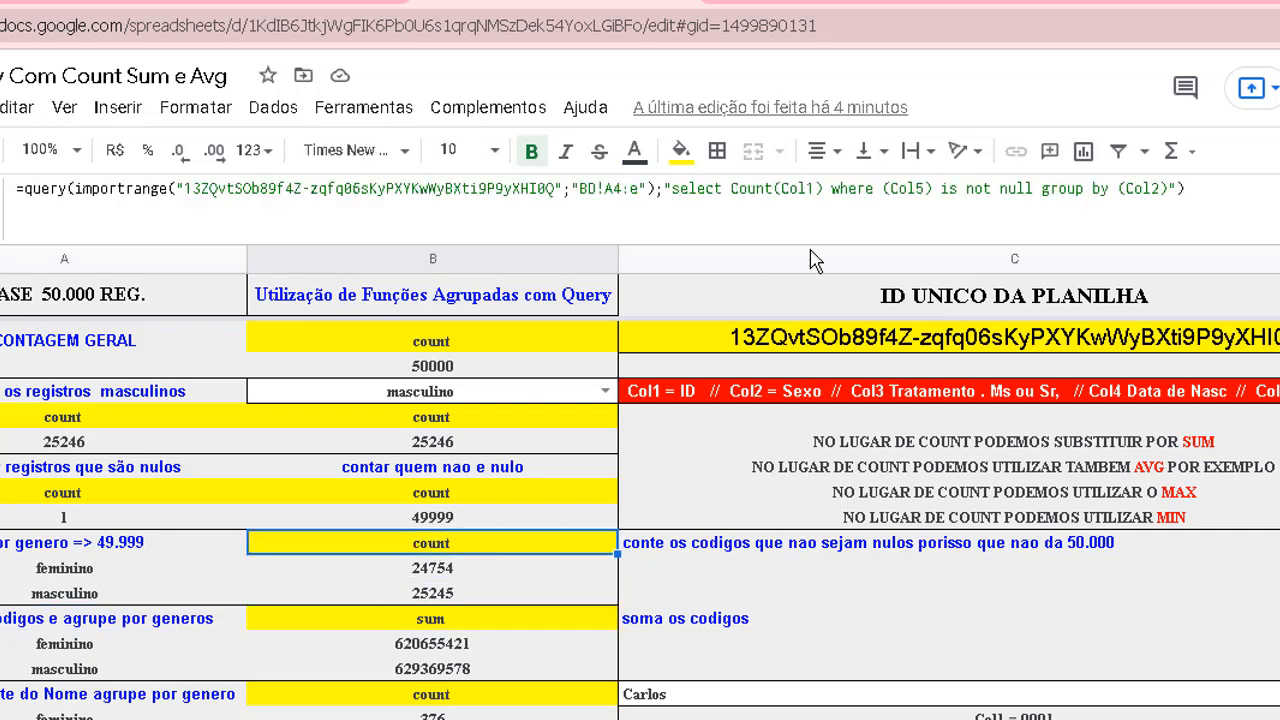
{"action": "left_click", "coordinate": [454, 628]}
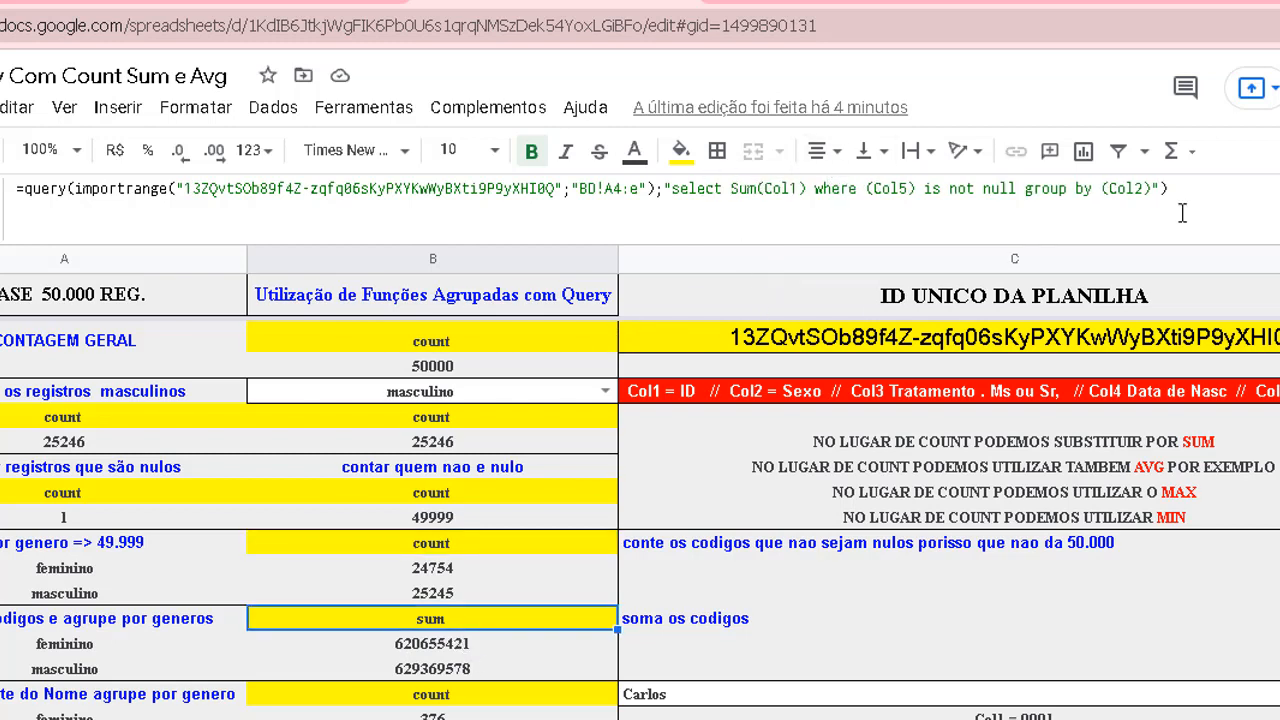
{"action": "left_click", "coordinate": [731, 188]}
{"action": "left_click", "coordinate": [760, 190], "text": "shift"}
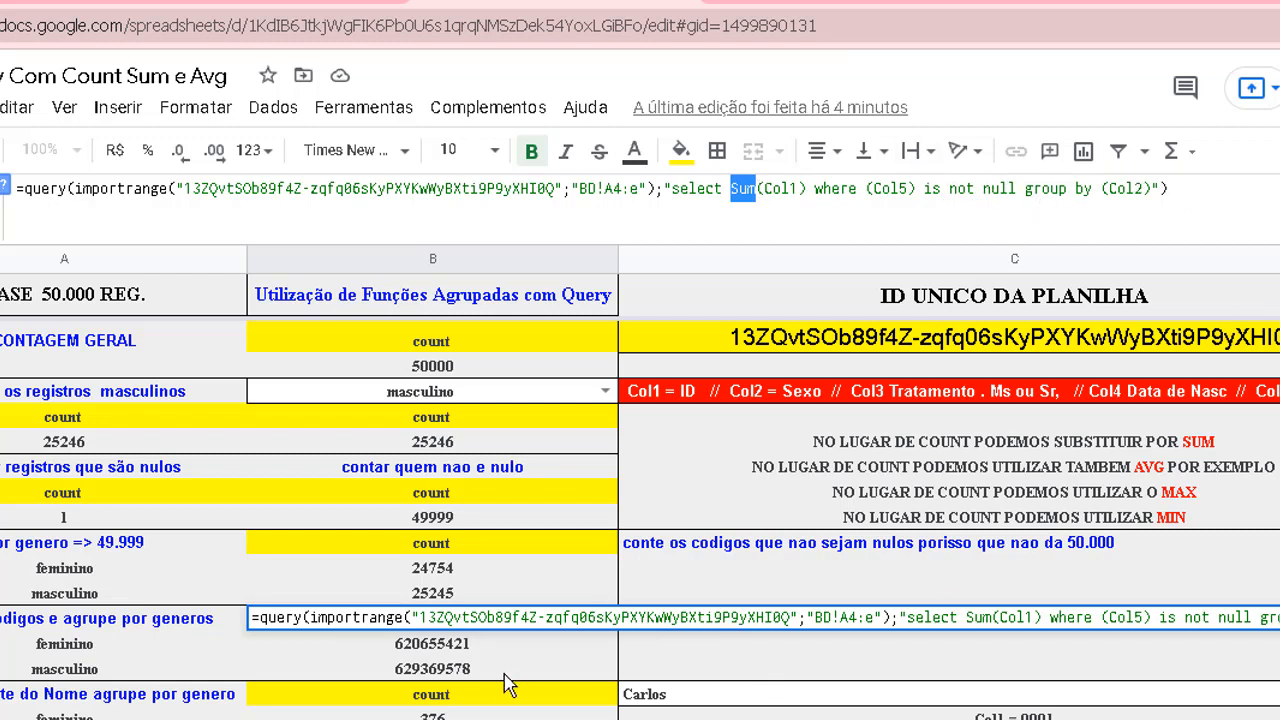
{"action": "key", "text": "Return"}
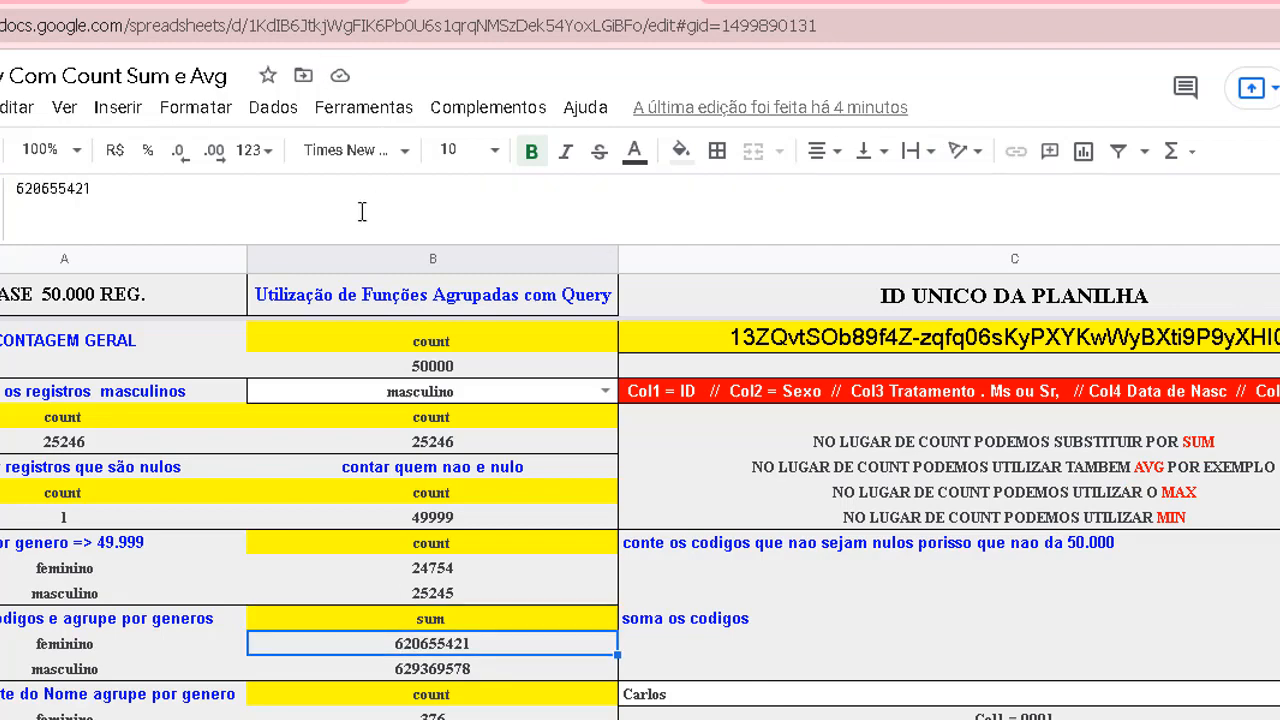
Check the ID column (Col1) in the 50,000-record base file, then return to B13's sum query
{"action": "left_click", "coordinate": [266, 2]}
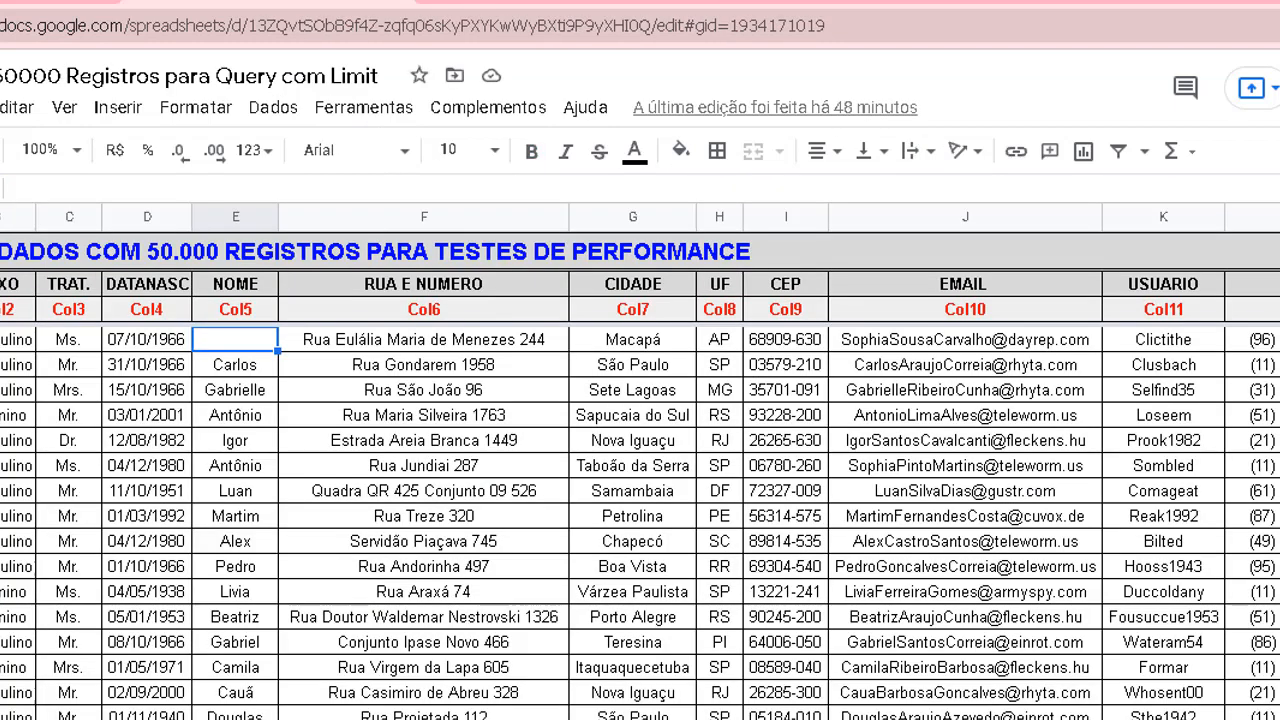
{"action": "left_click", "coordinate": [0, 217]}
{"action": "left_click", "coordinate": [556, 2]}
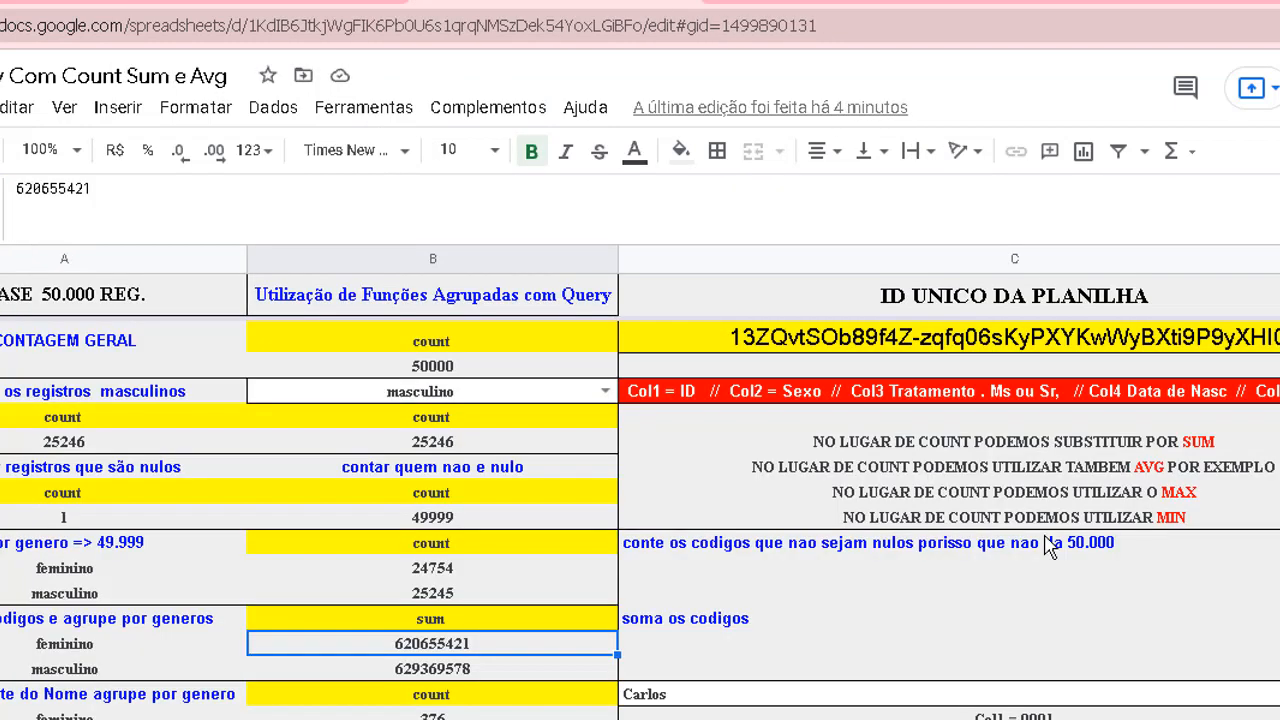
{"action": "left_click", "coordinate": [452, 628]}
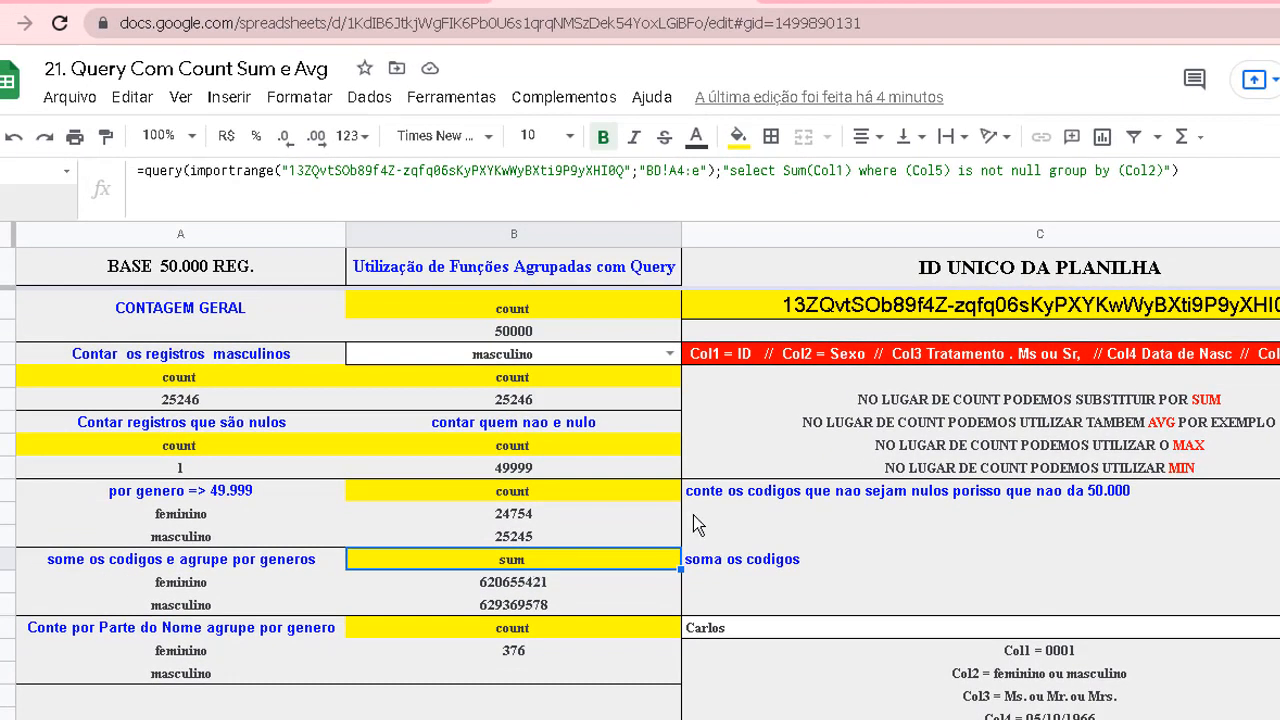
Examine B16's "Contains" query referencing C16 and its label in A16, plus the NOME column (Col5) in the base file
{"action": "left_click", "coordinate": [529, 630]}
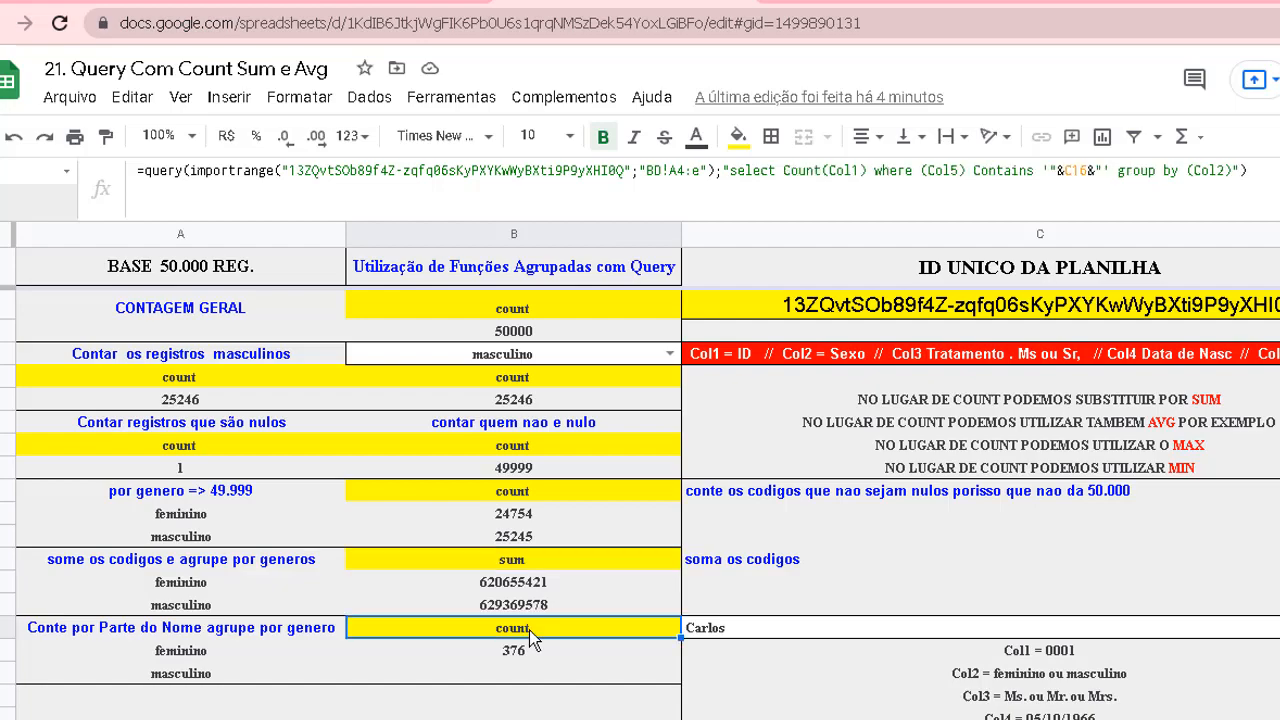
{"action": "left_click", "coordinate": [210, 640]}
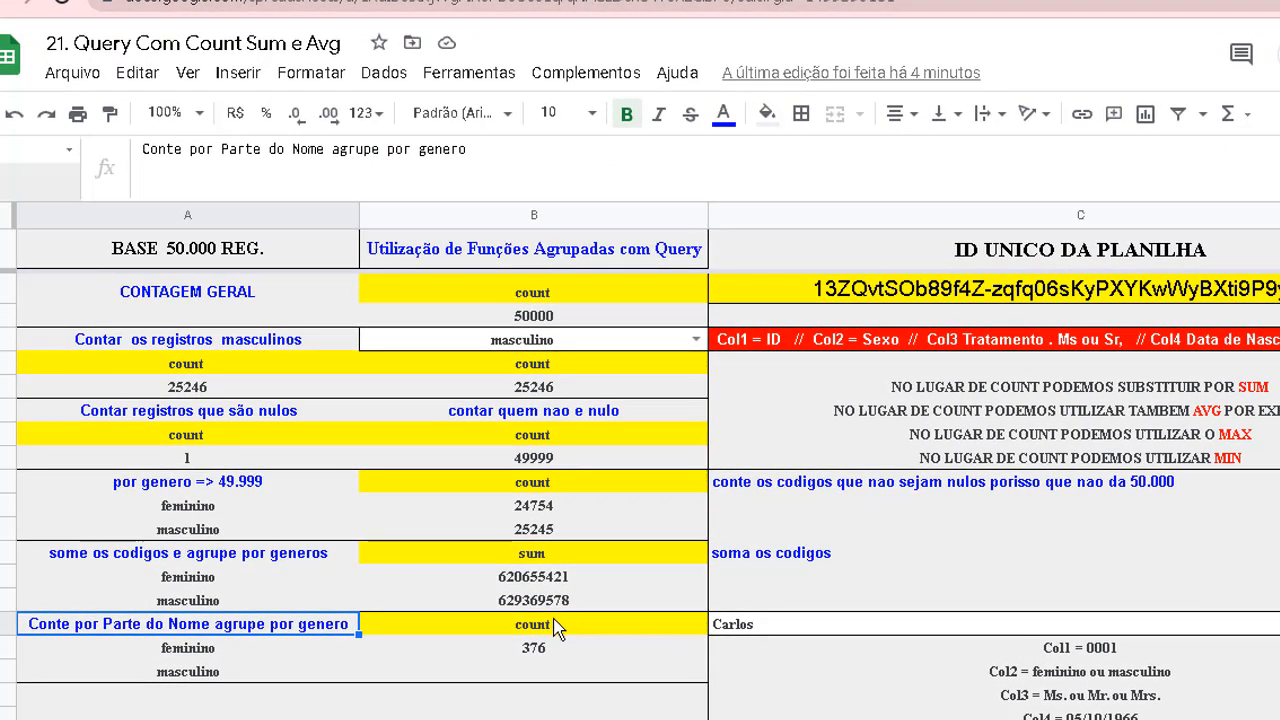
{"action": "left_click", "coordinate": [800, 1]}
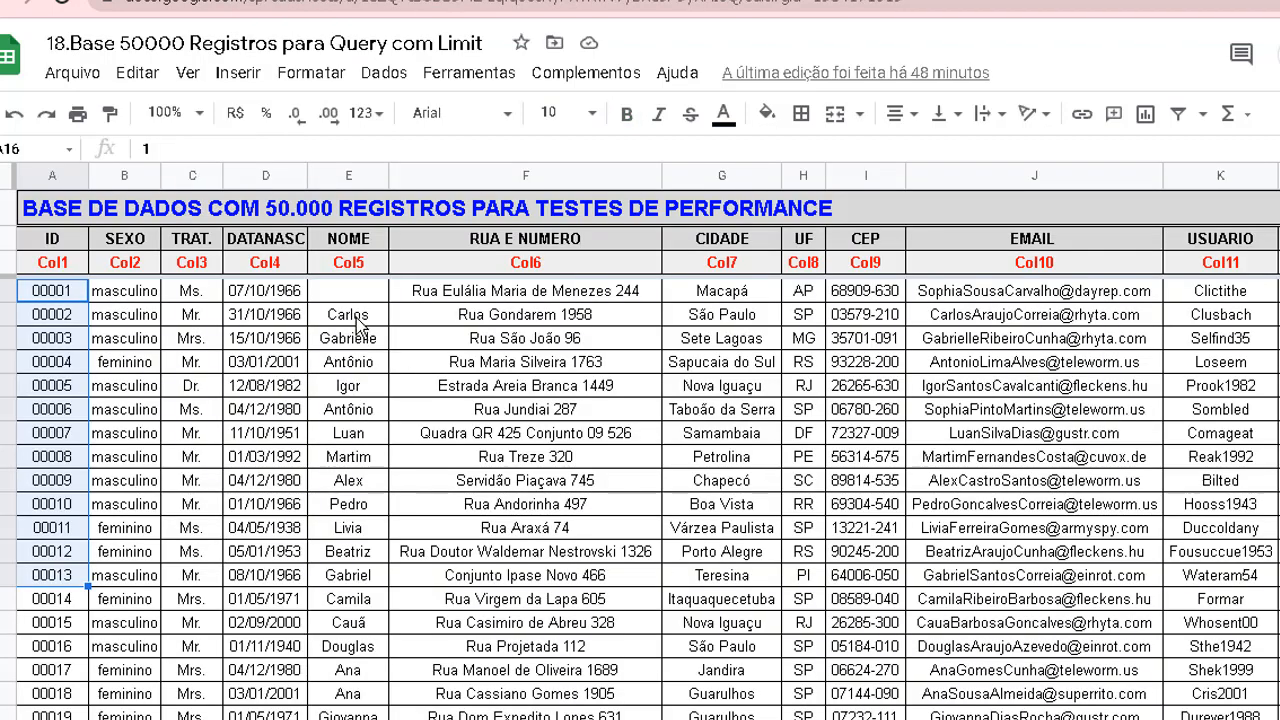
{"action": "left_click_drag", "start_coordinate": [356, 316], "coordinate": [348, 693]}
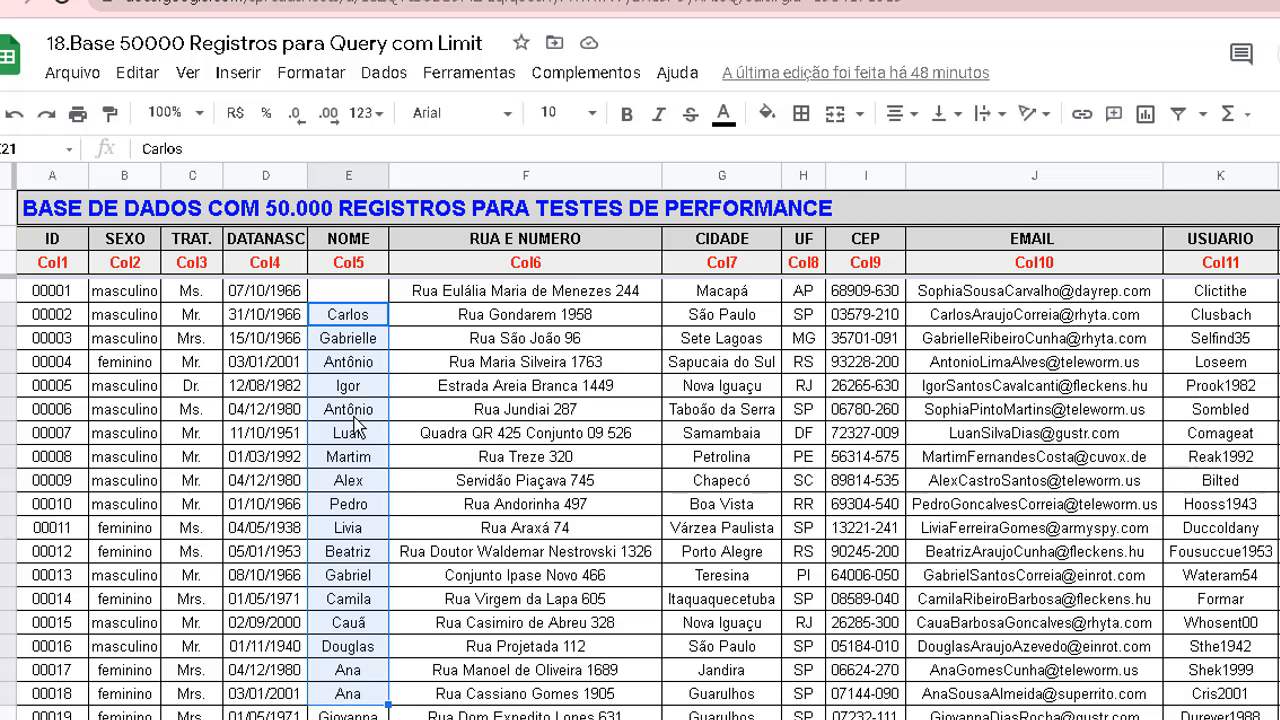
Try an unaccented first name as the criterion in C16 and check the feminino count in B17
{"action": "left_click", "coordinate": [943, 1]}
{"action": "left_click", "coordinate": [804, 622]}
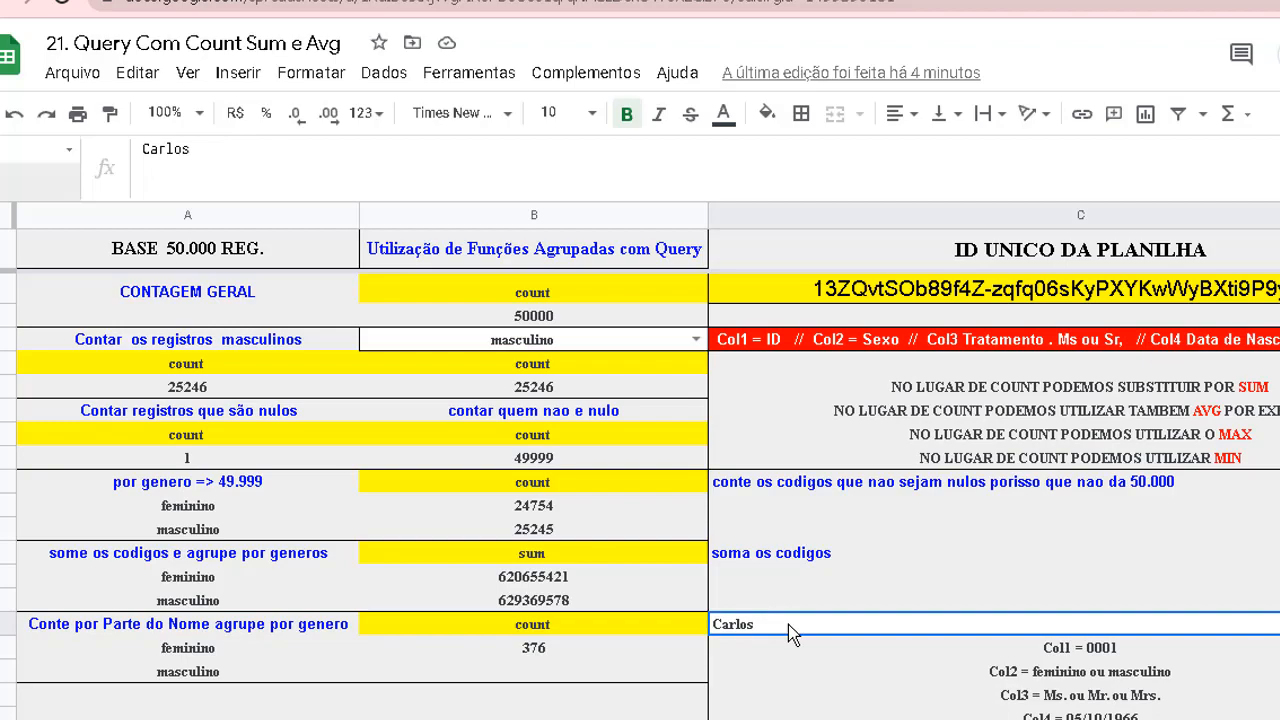
{"action": "type", "text": "Antonio"}
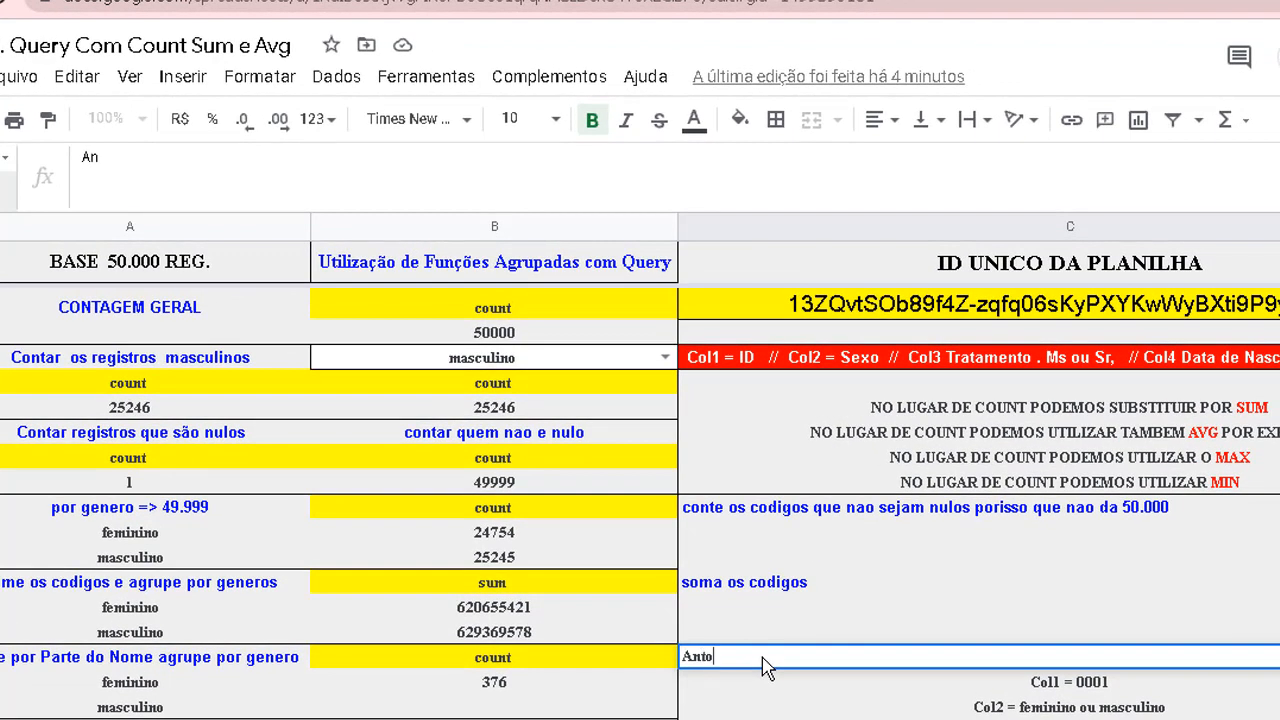
{"action": "key", "text": "Return"}
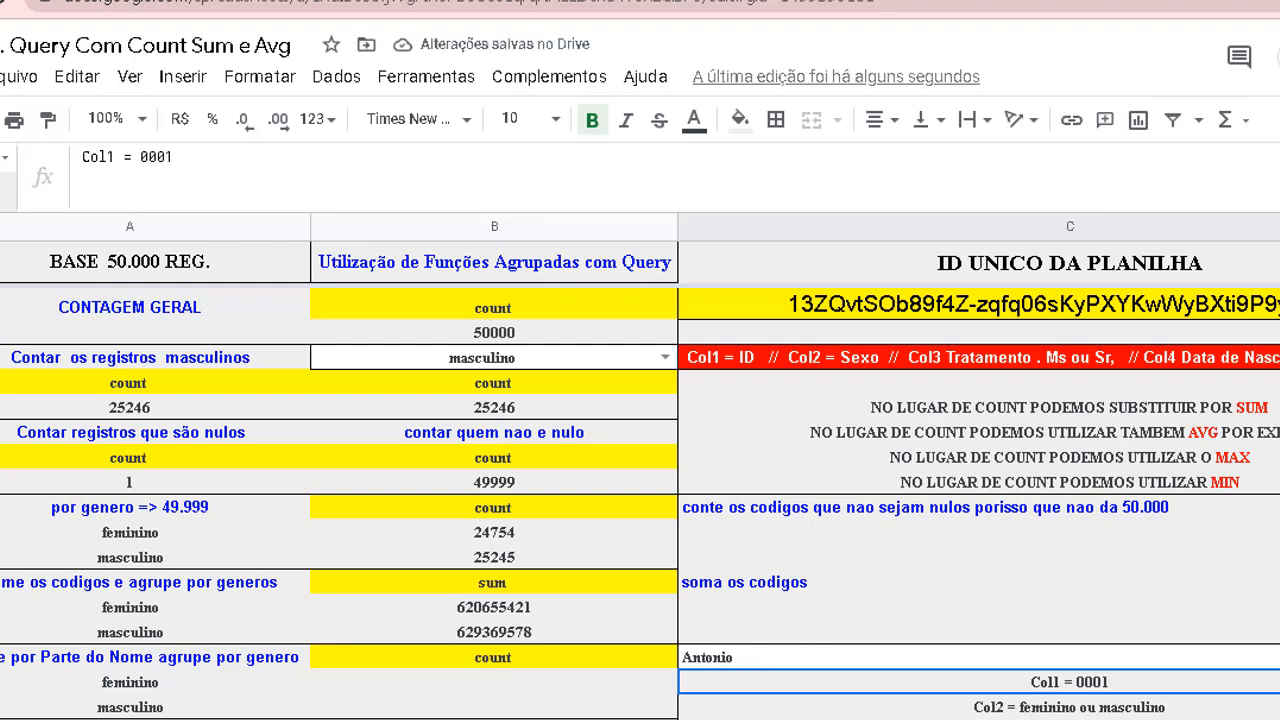
{"action": "left_click", "coordinate": [466, 688]}
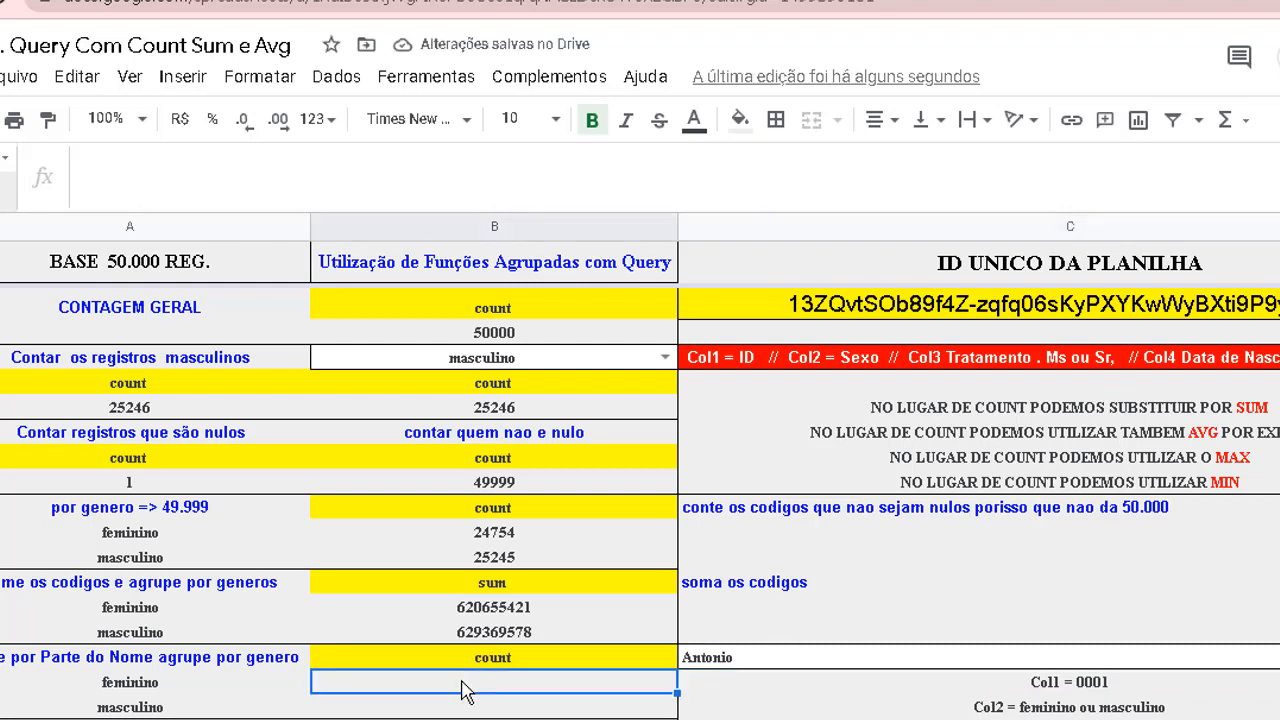
Check the name's spelling in the base file's NOME column and re-enter it in C16 with its circumflex accent
{"action": "left_click", "coordinate": [533, 1]}
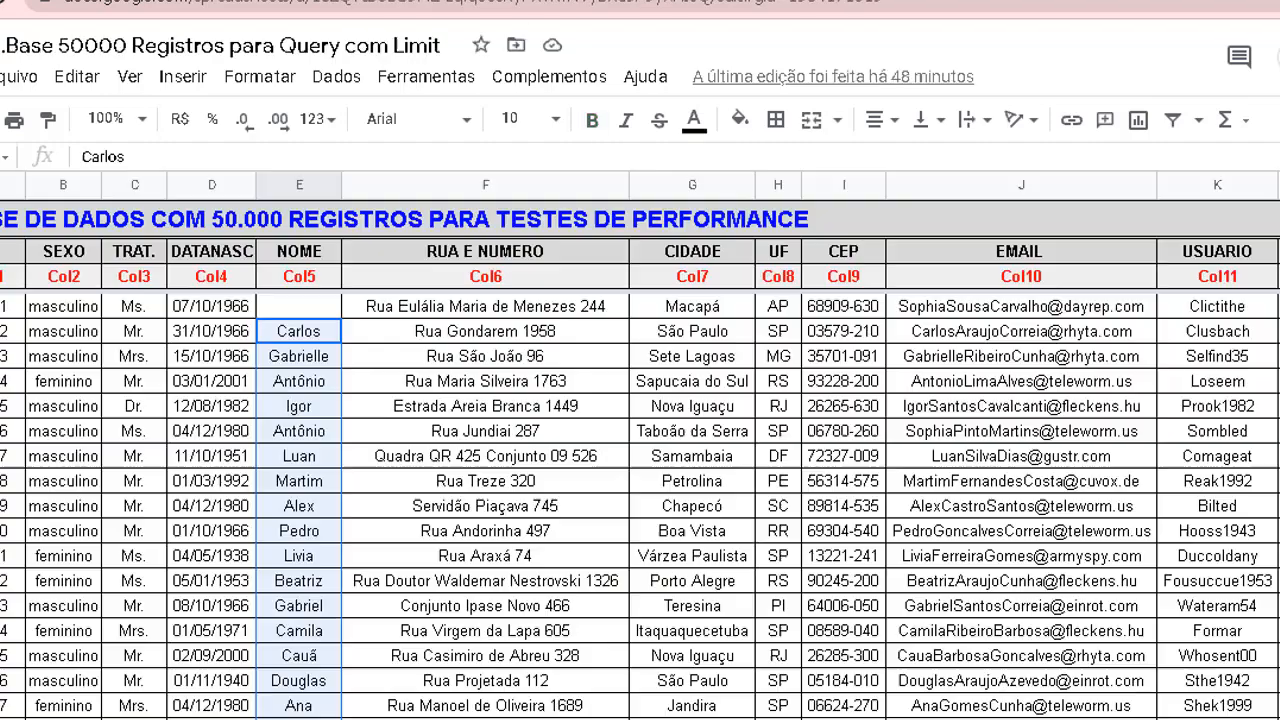
{"action": "left_click", "coordinate": [312, 386]}
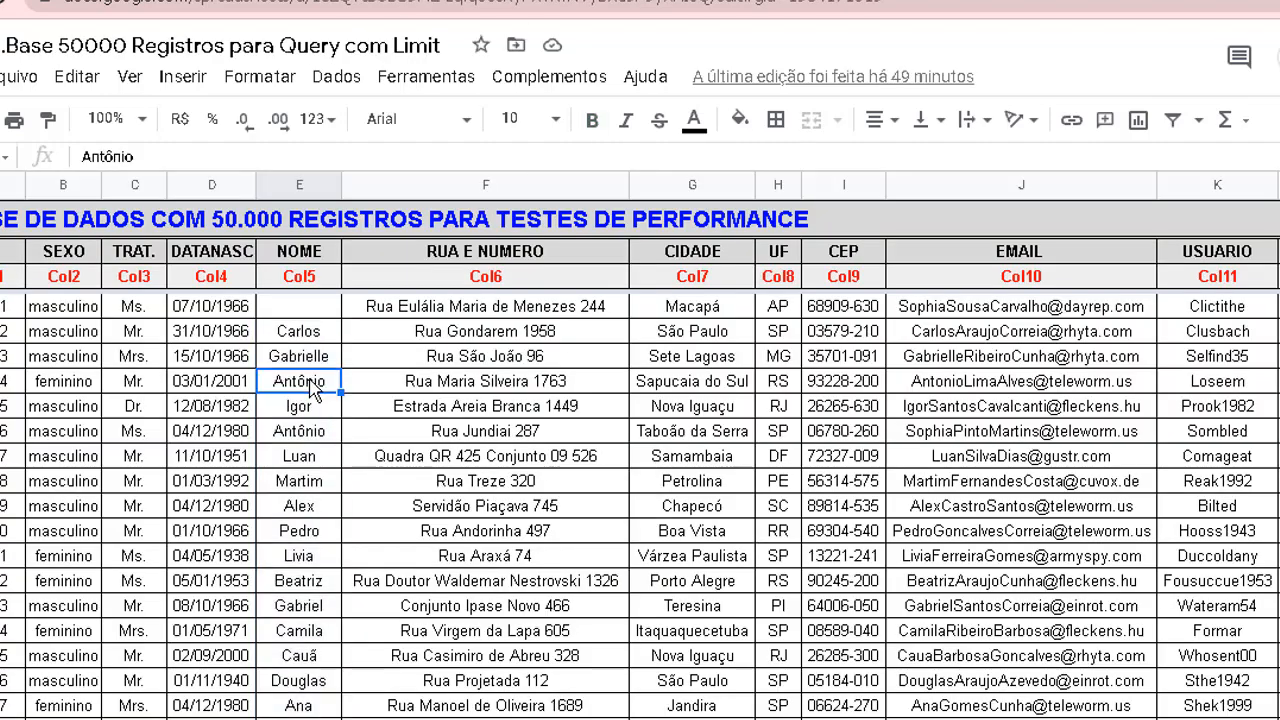
{"action": "left_click", "coordinate": [720, 1]}
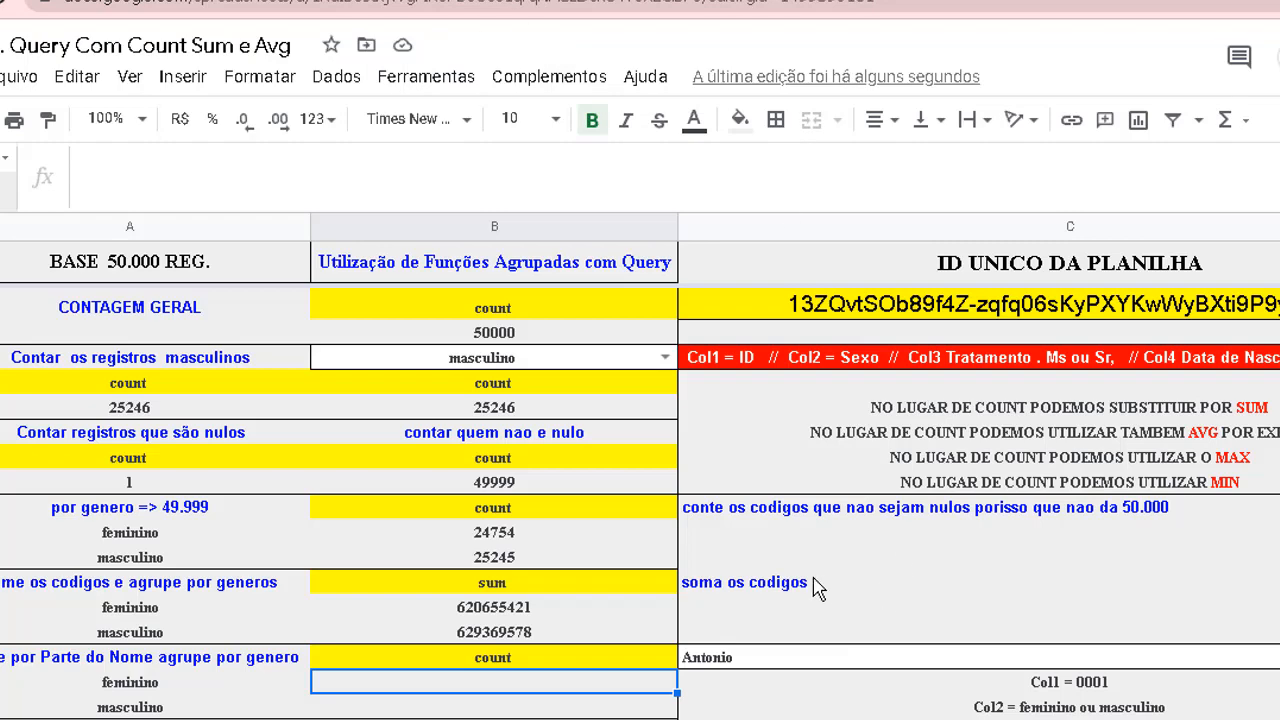
{"action": "left_click", "coordinate": [733, 655]}
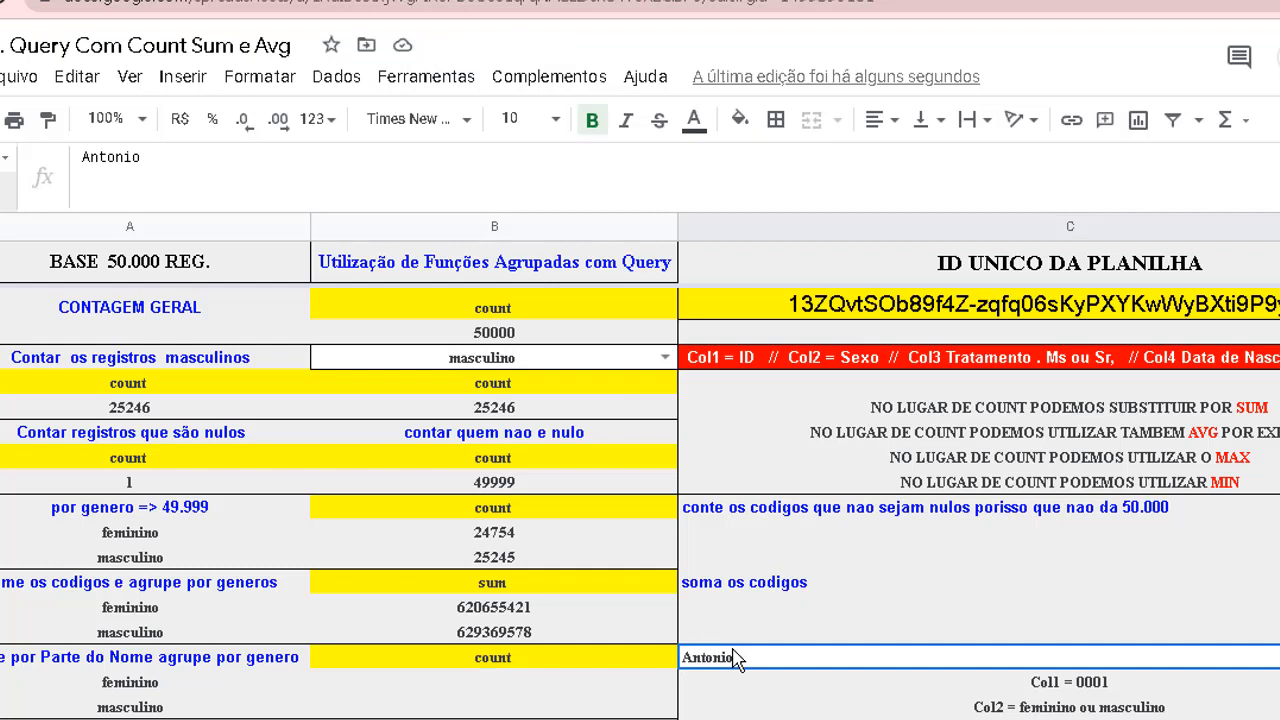
{"action": "type", "text": "Ant"}
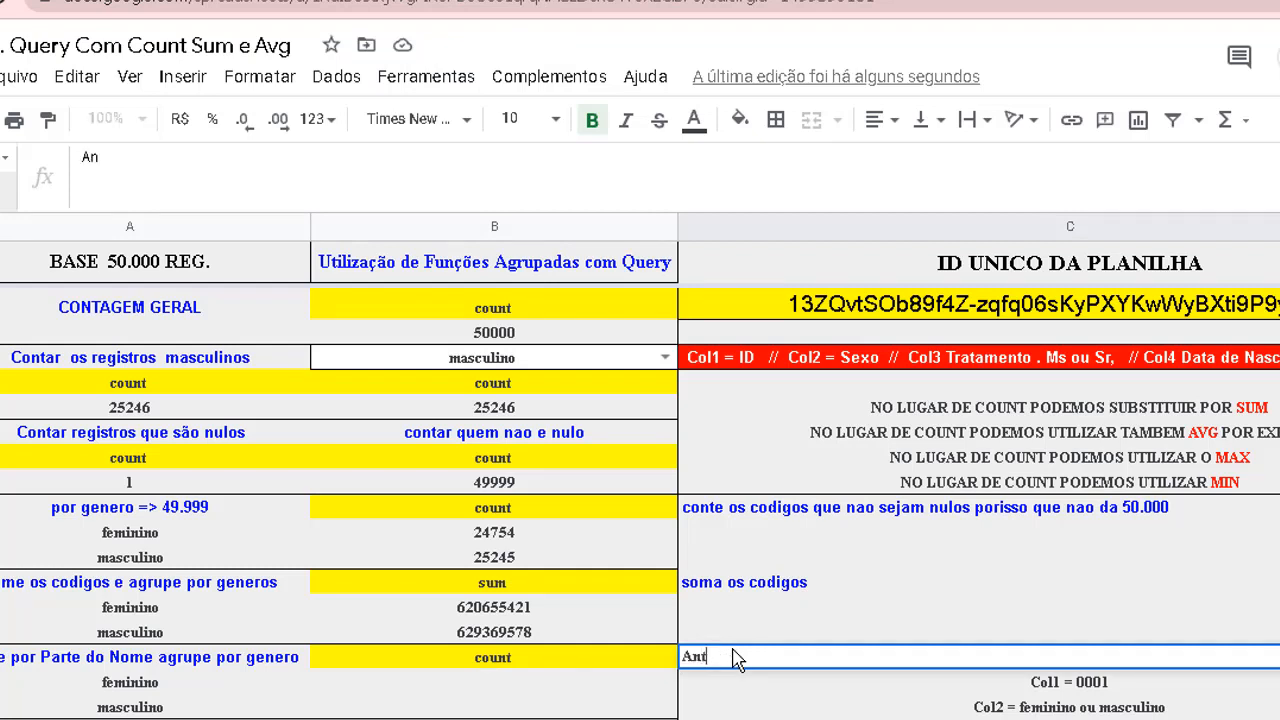
{"action": "type", "text": "ônio"}
{"action": "key", "text": "Return"}
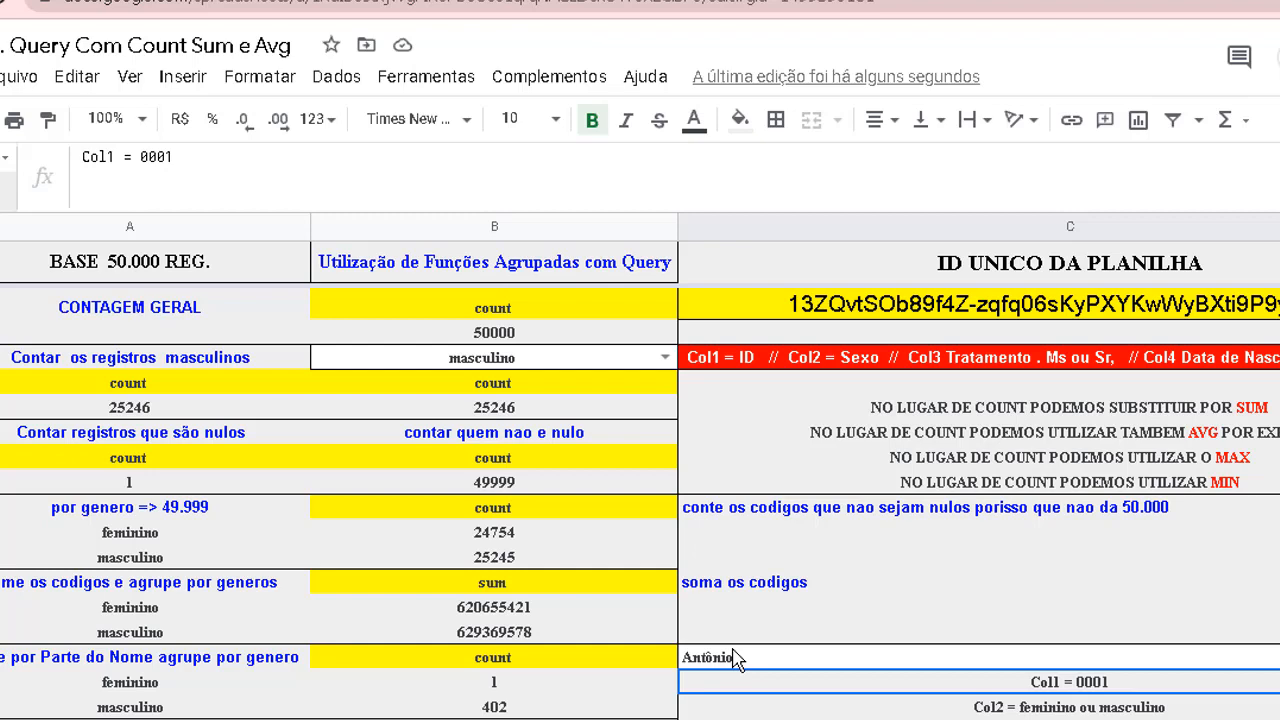
Check the SEXO value of record 00004 in the base file and compare it with the grouped counts in B17:B18
{"action": "left_click", "coordinate": [122, 2]}
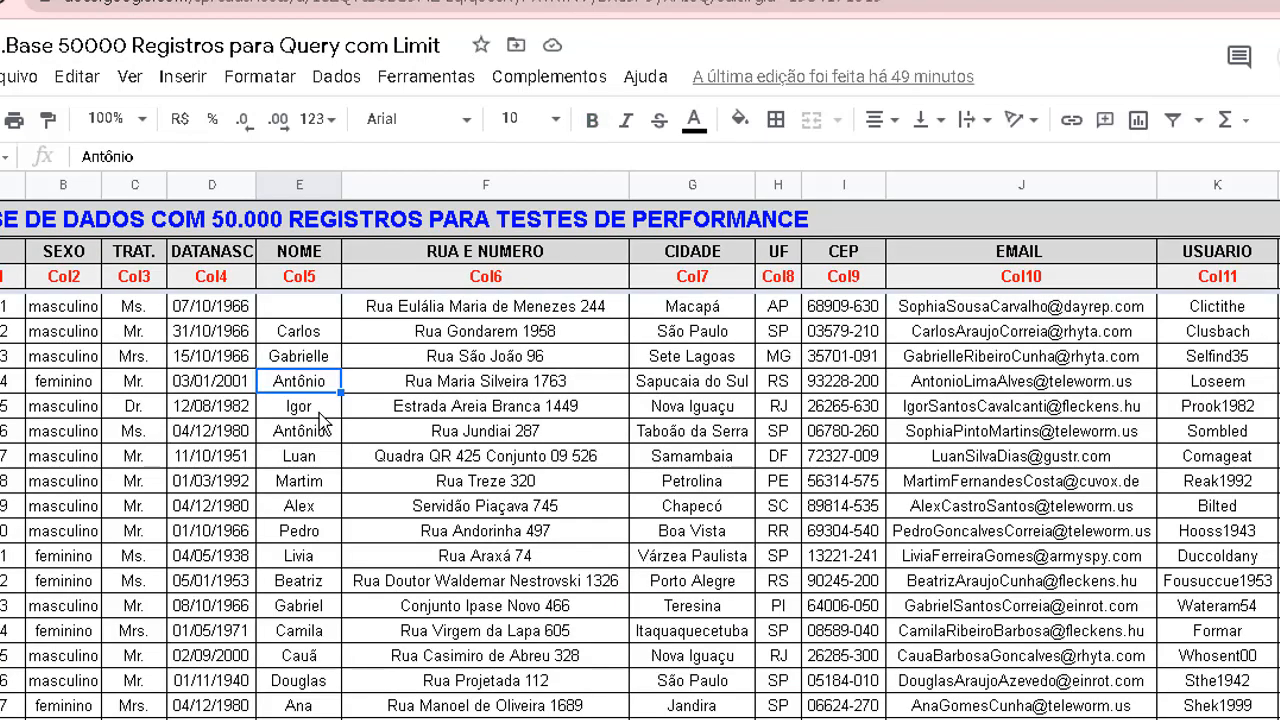
{"action": "left_click", "coordinate": [82, 389]}
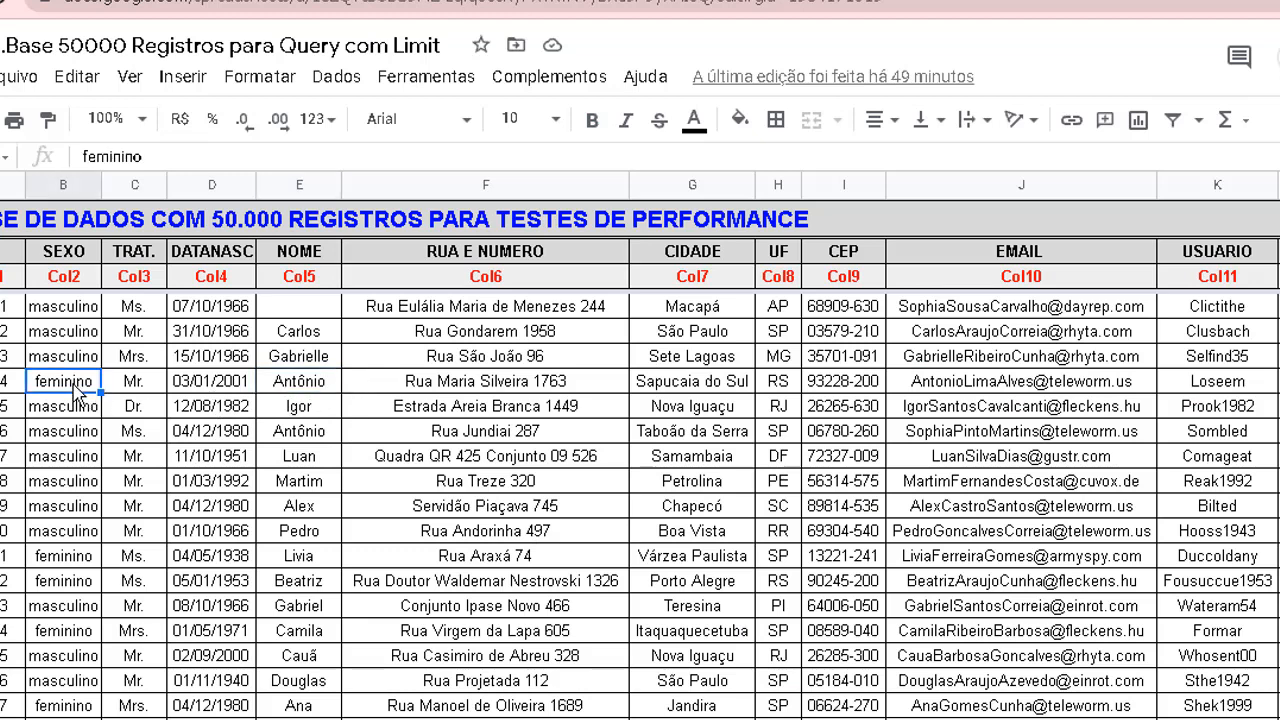
{"action": "left_click", "coordinate": [296, 394]}
{"action": "left_click", "coordinate": [72, 394]}
{"action": "left_click", "coordinate": [760, 2]}
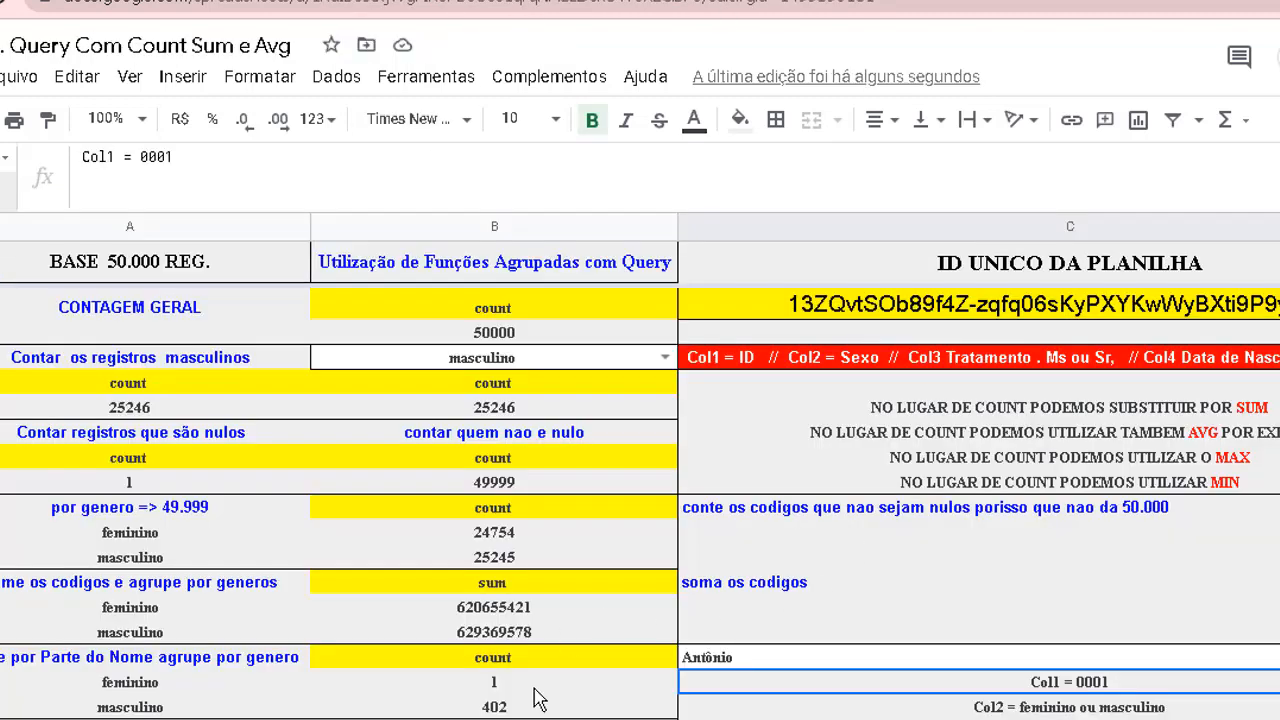
{"action": "left_click", "coordinate": [505, 708]}
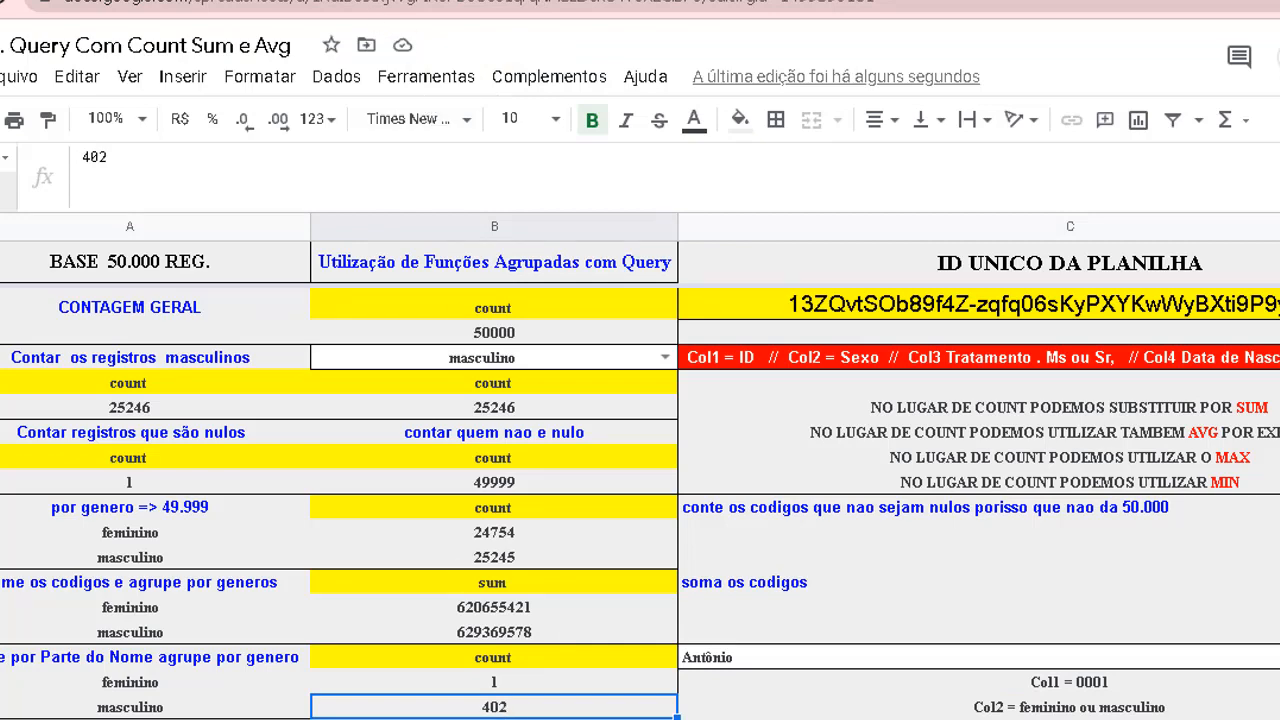
Try the first name of the base file's second record as the name criterion in C16
{"action": "left_click", "coordinate": [420, 2]}
{"action": "left_click", "coordinate": [760, 2]}
{"action": "left_click", "coordinate": [711, 659]}
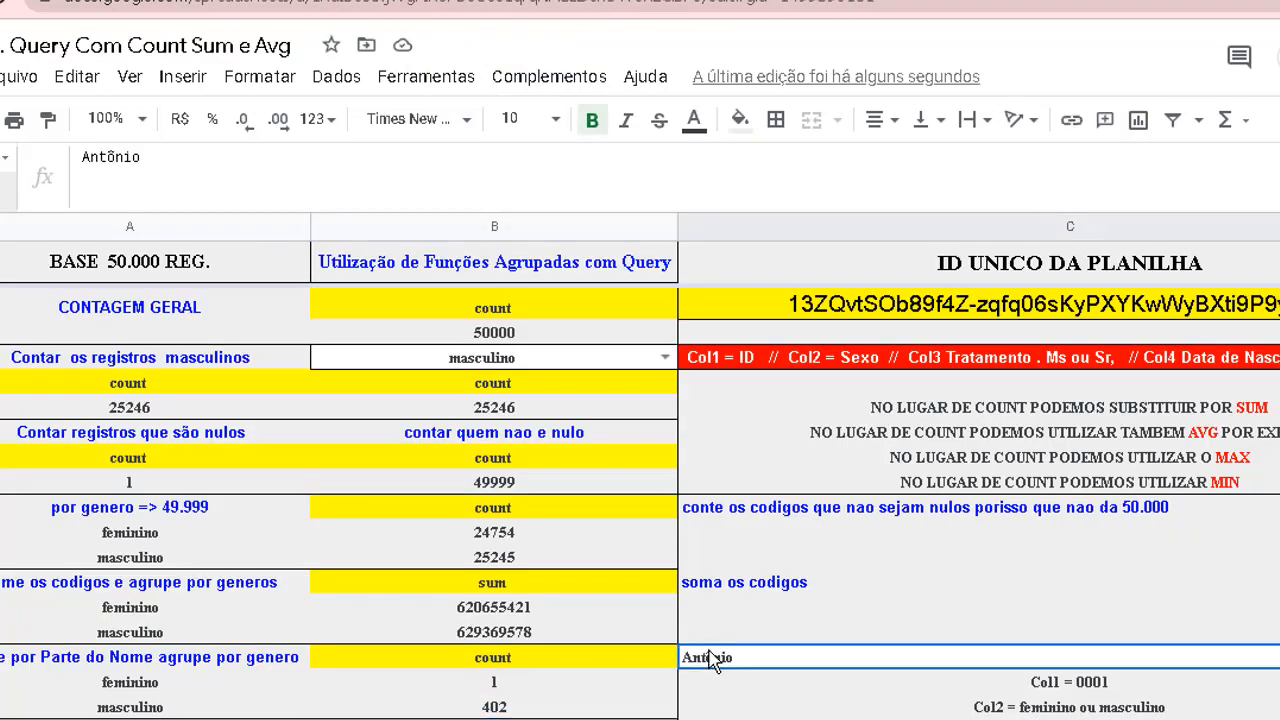
{"action": "left_click", "coordinate": [181, 152]}
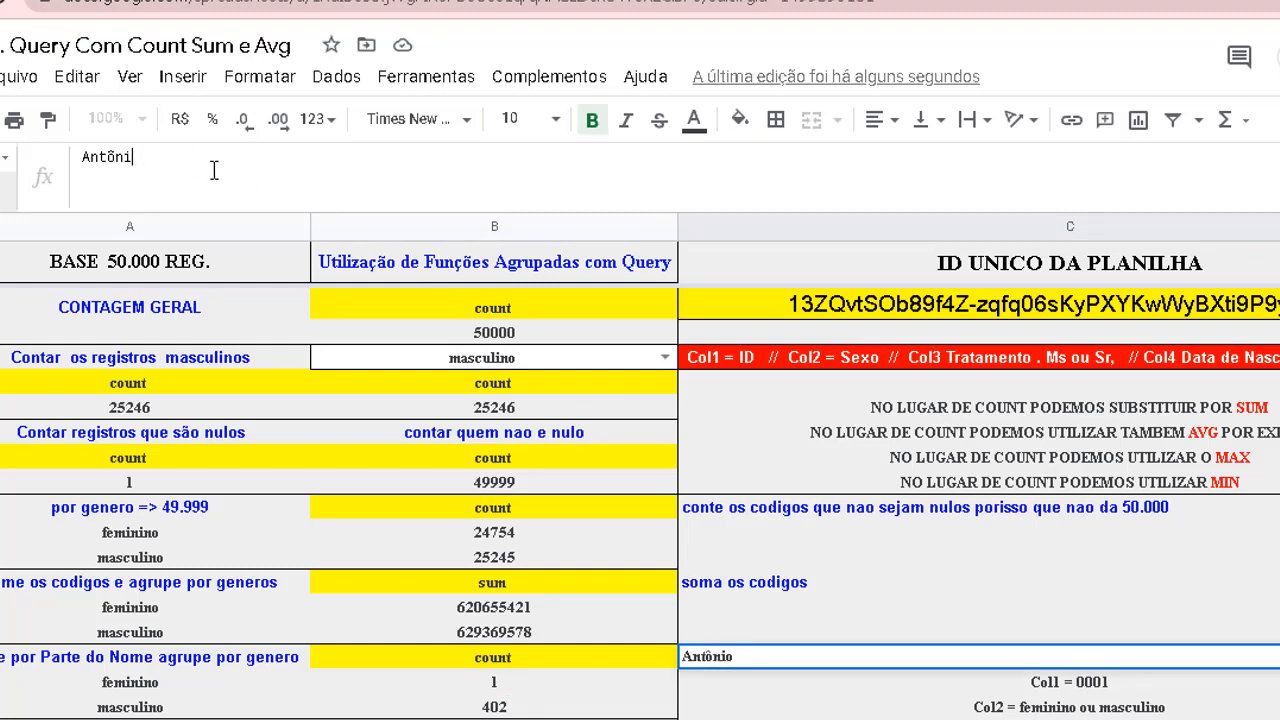
{"action": "key", "text": "BackSpace"}
{"action": "key", "text": "BackSpace"}
{"action": "key", "text": "BackSpace"}
{"action": "key", "text": "BackSpace"}
{"action": "key", "text": "BackSpace"}
{"action": "key", "text": "BackSpace"}
{"action": "type", "text": "Carlos"}
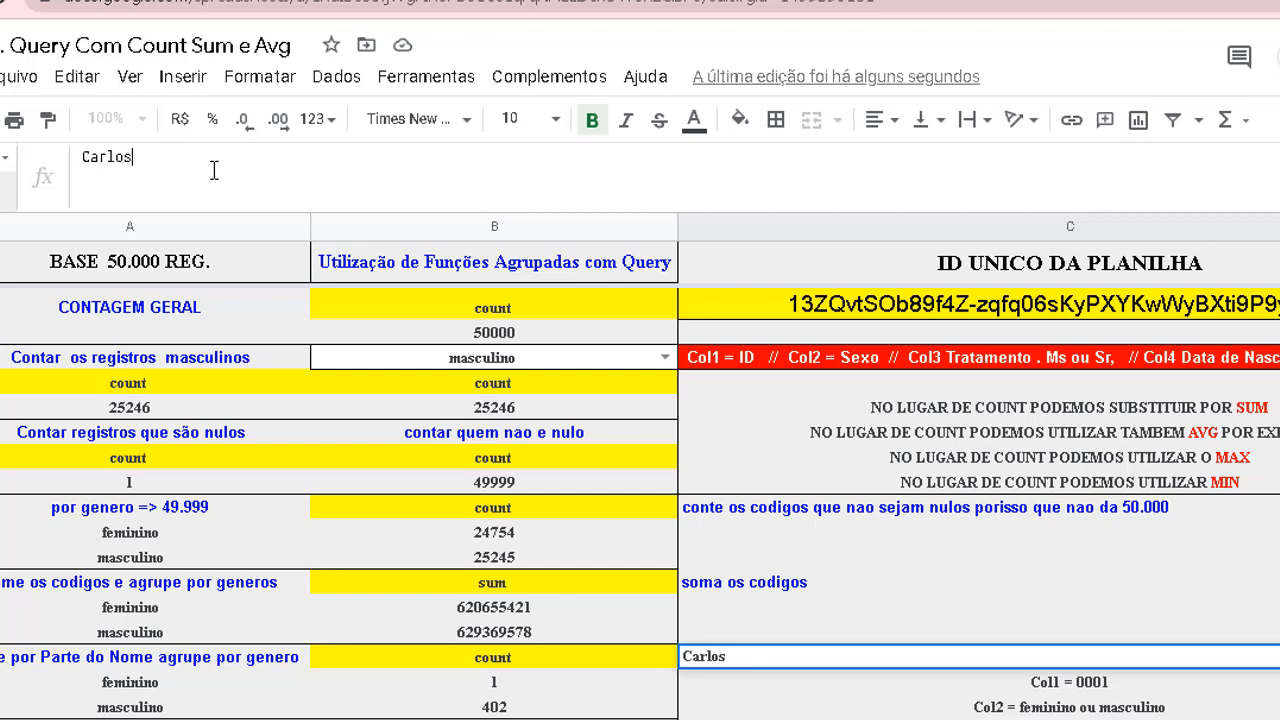
{"action": "key", "text": "Return"}
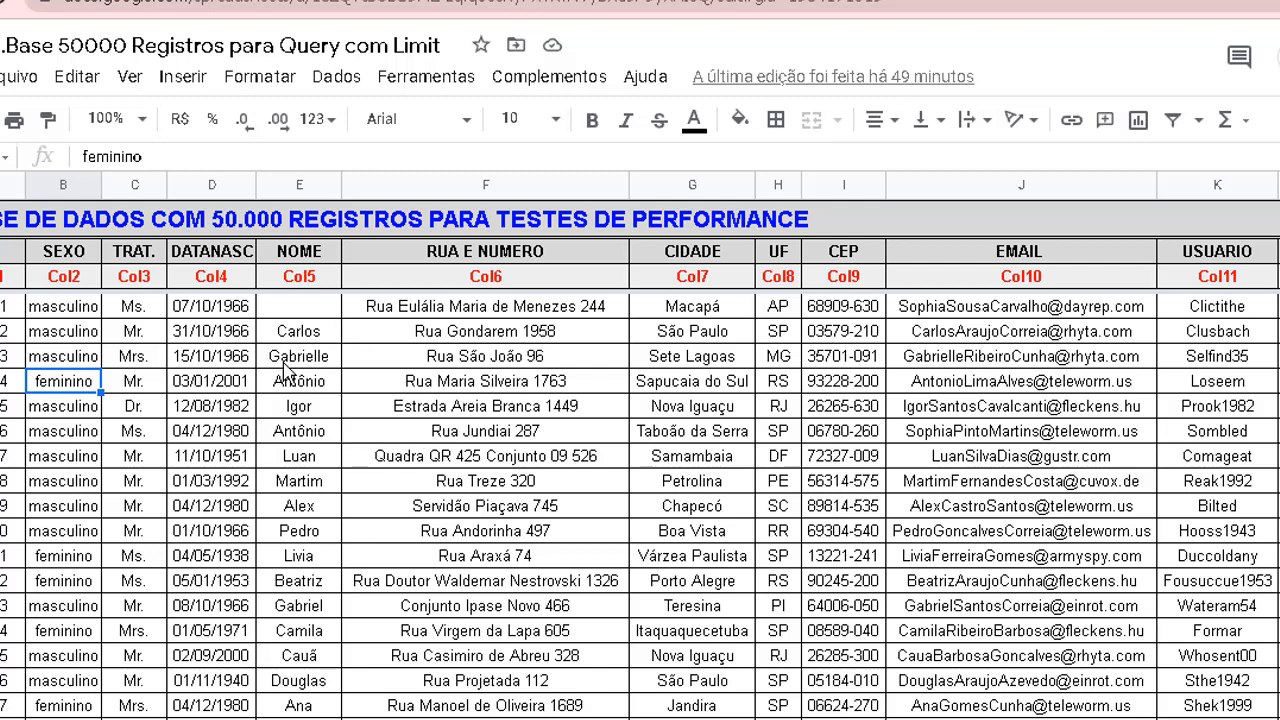
Try the third record's first name as the criterion in C16 and check that record's SEXO value in the base file
{"action": "left_click", "coordinate": [286, 360]}
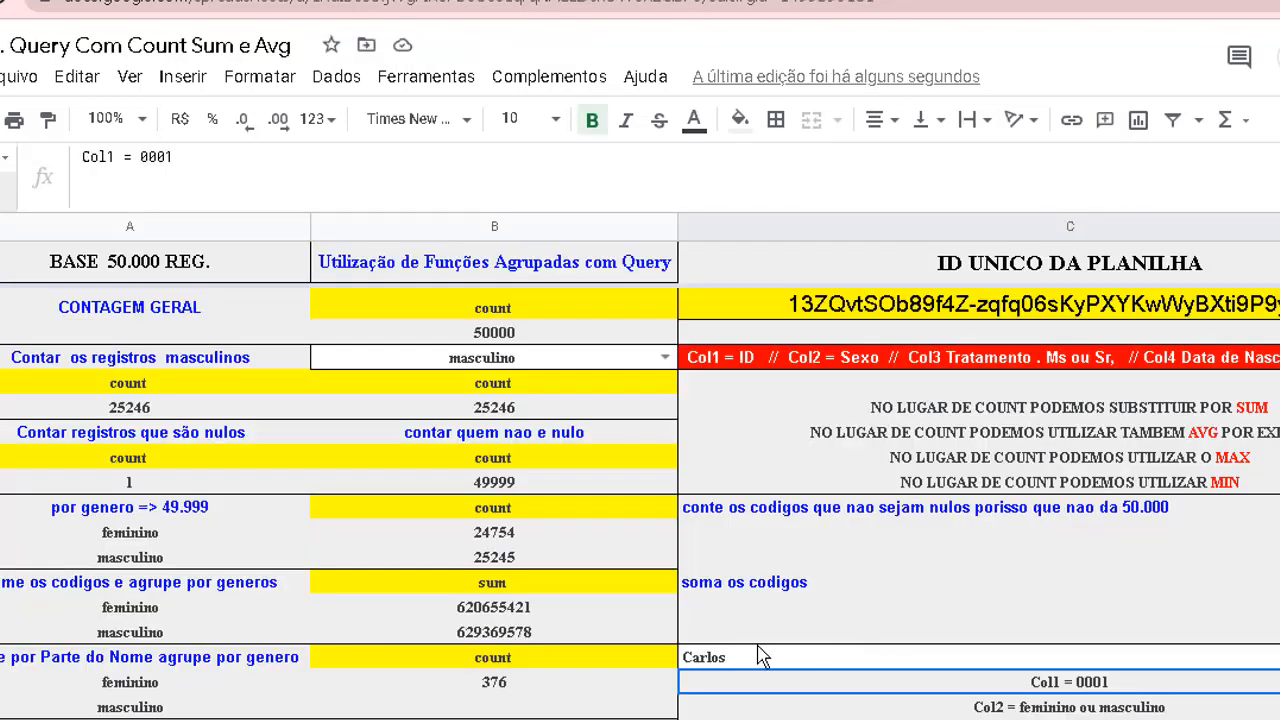
{"action": "left_click", "coordinate": [728, 658]}
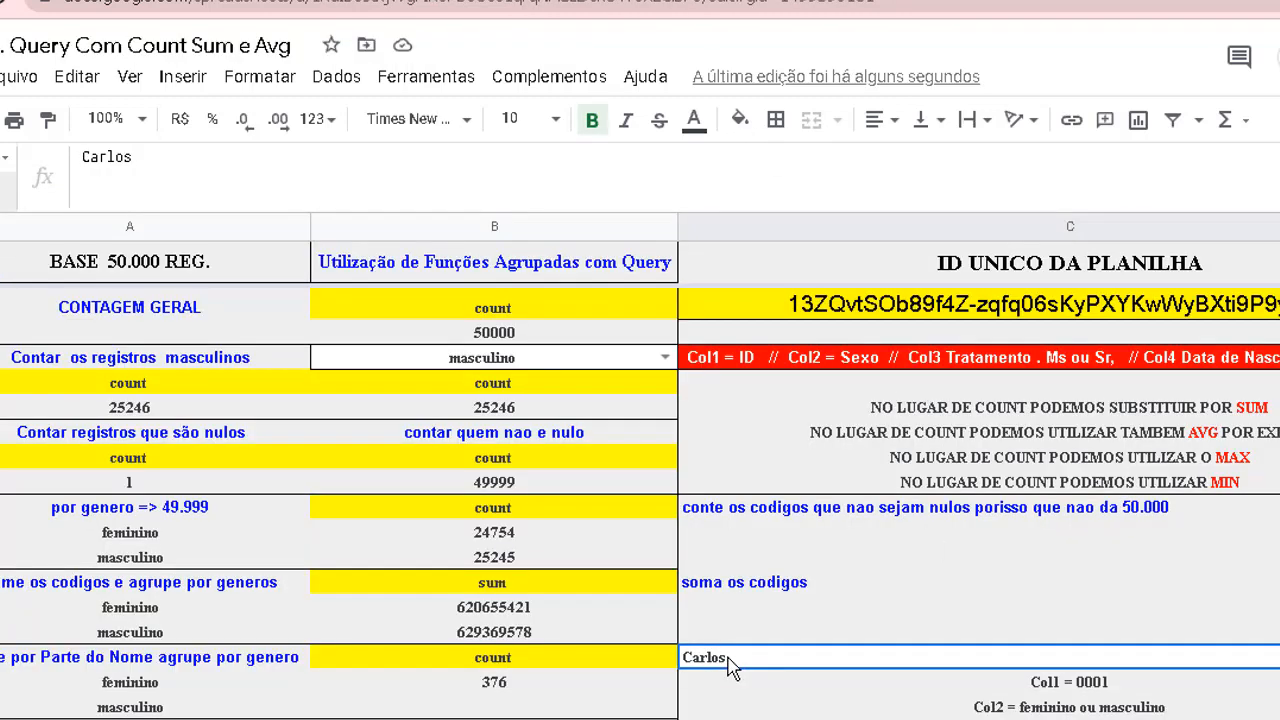
{"action": "type", "text": "Gabrielle"}
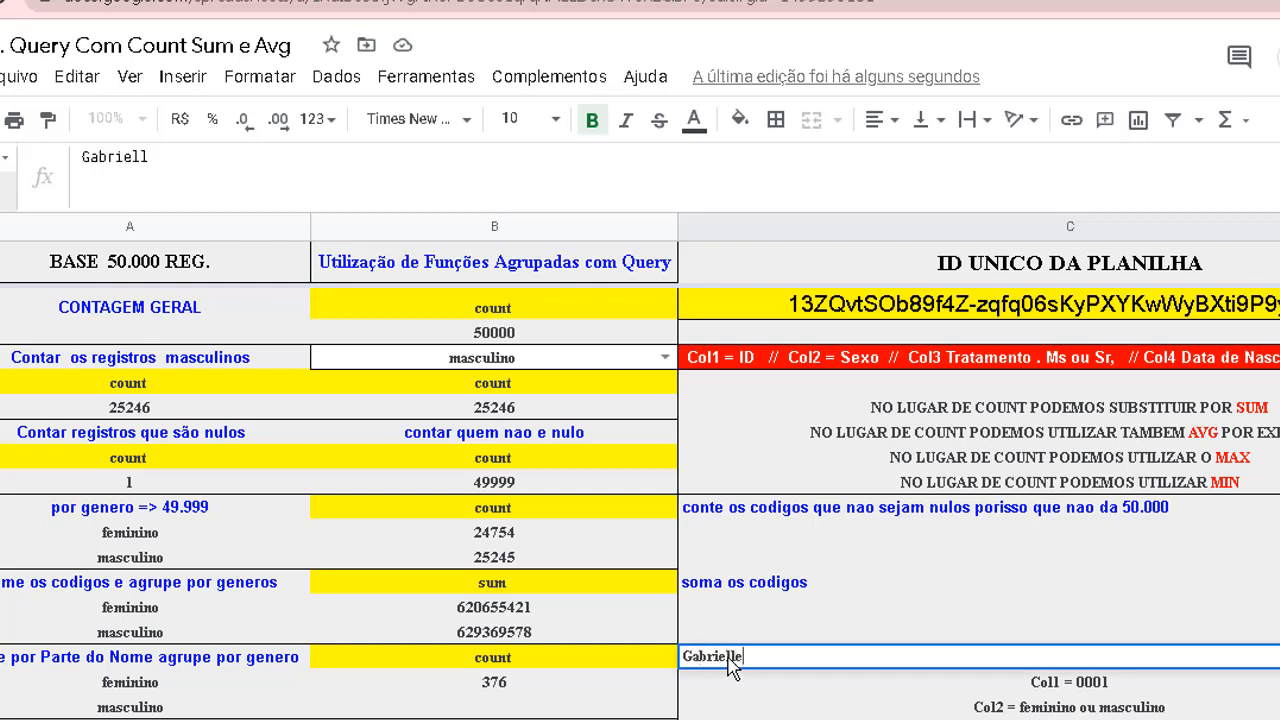
{"action": "key", "text": "Return"}
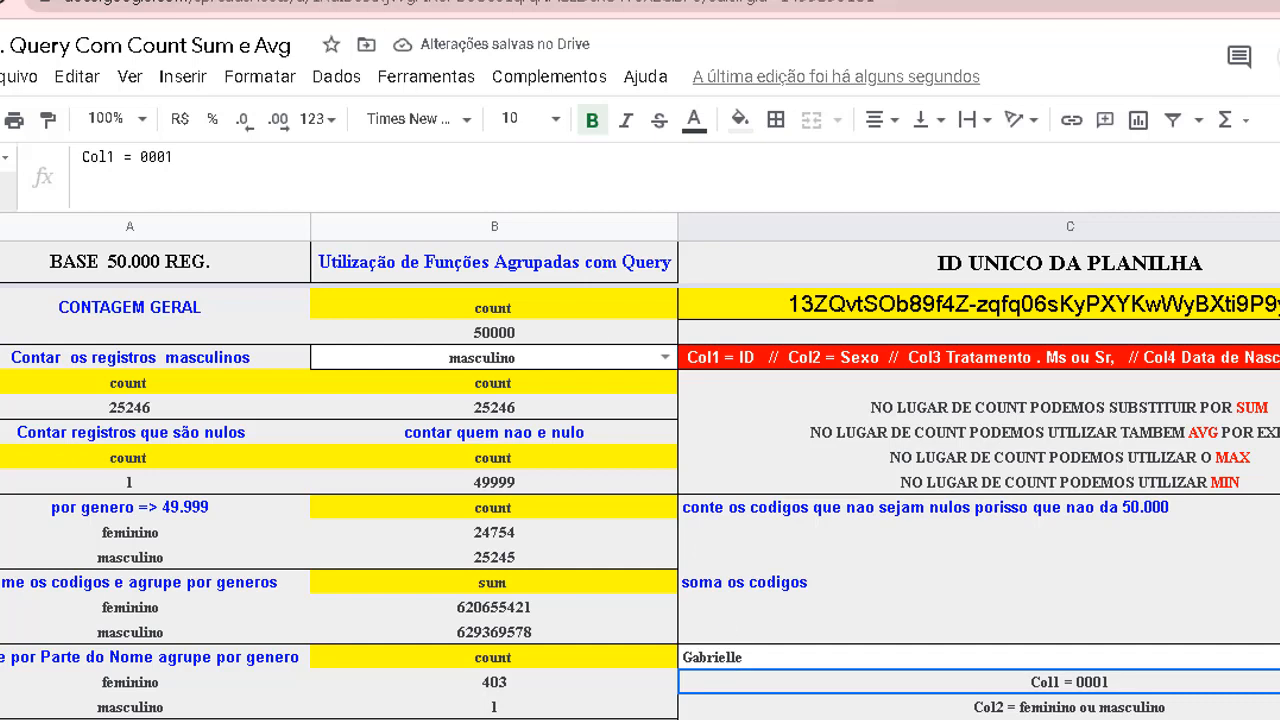
{"action": "left_click", "coordinate": [420, 3]}
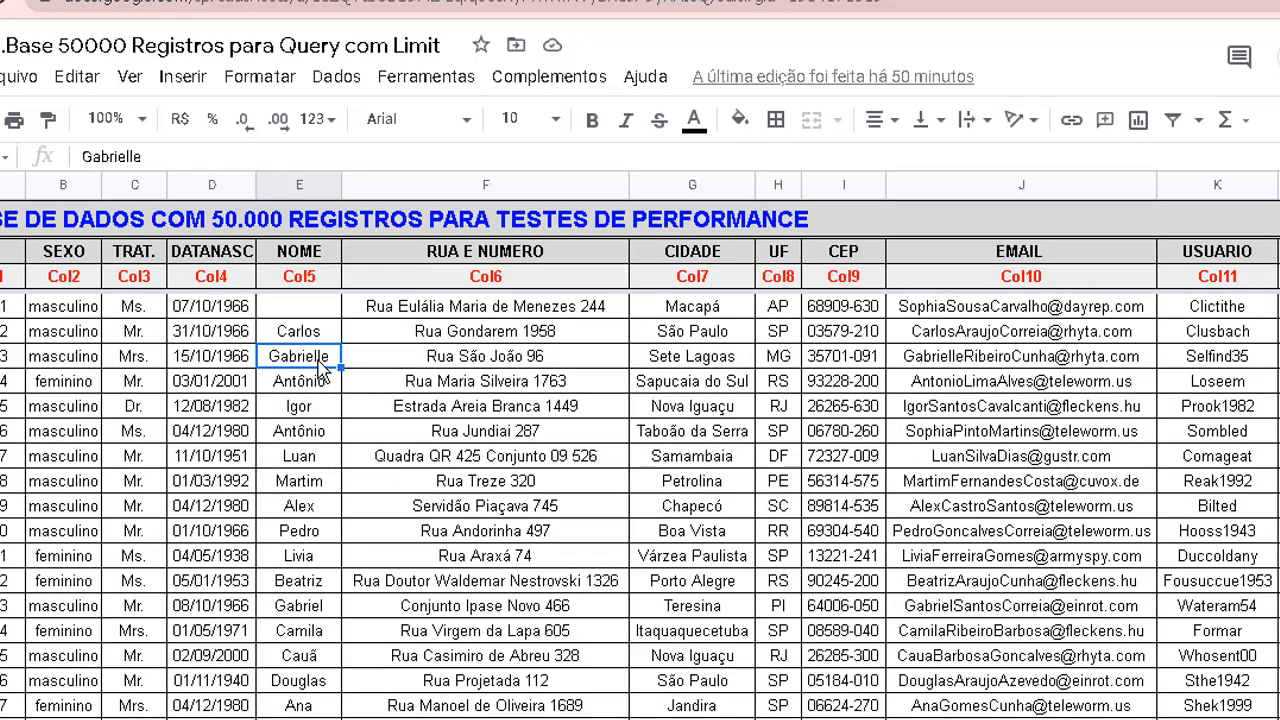
{"action": "left_click", "coordinate": [53, 362]}
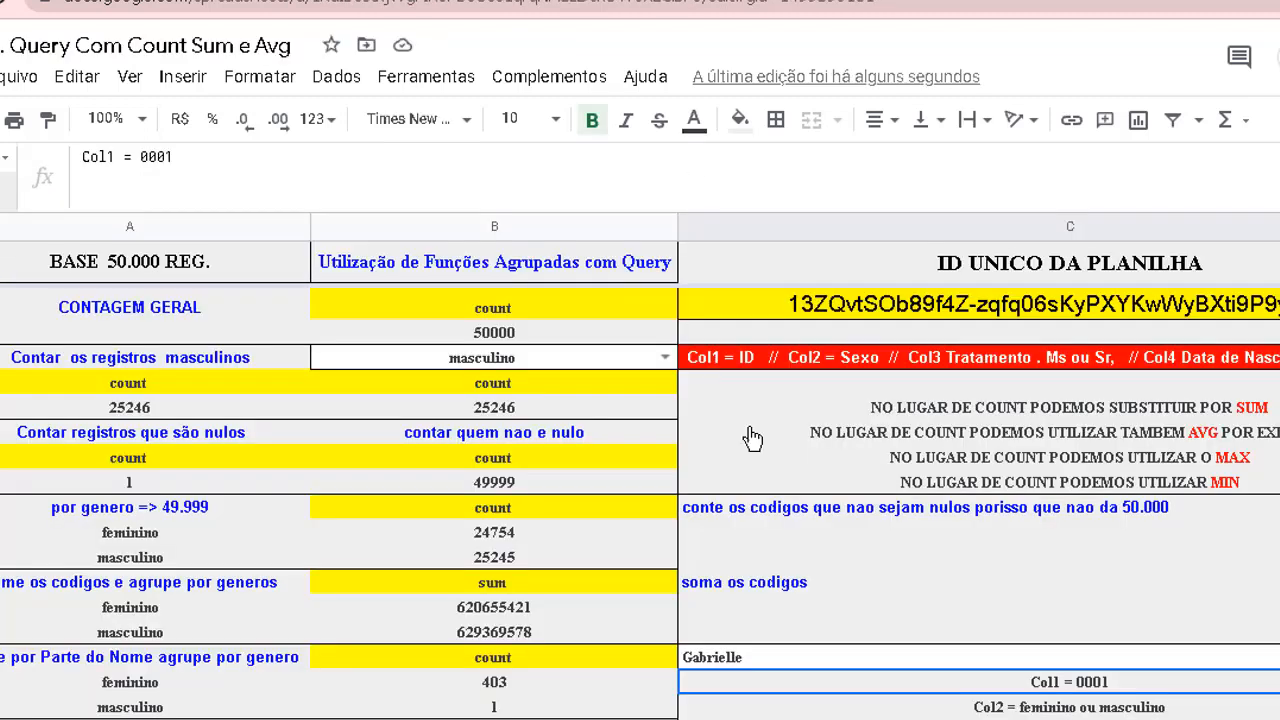
Clear the criterion in C16 and try the first name of the base file's ninth record instead
{"action": "double_click", "coordinate": [746, 660]}
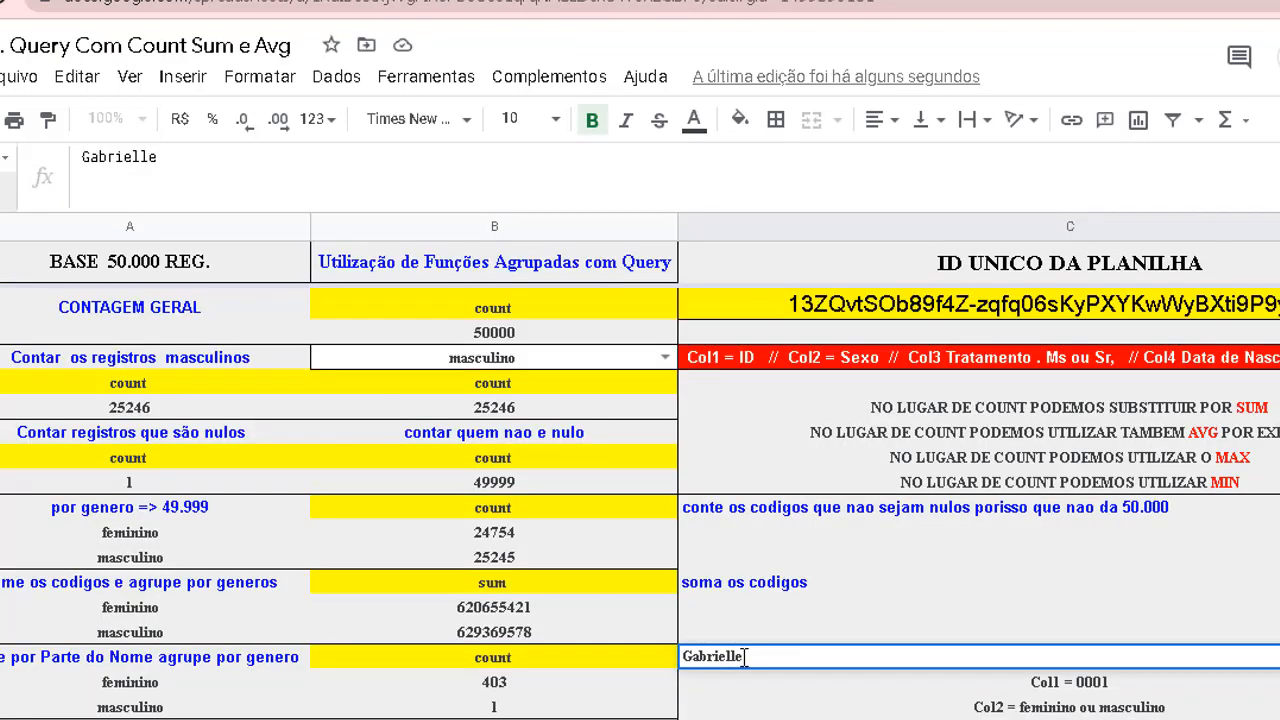
{"action": "key", "text": "BackSpace"}
{"action": "key", "text": "BackSpace"}
{"action": "key", "text": "BackSpace"}
{"action": "key", "text": "BackSpace"}
{"action": "type", "text": "Alex"}
{"action": "key", "text": "BackSpace"}
{"action": "key", "text": "BackSpace"}
{"action": "key", "text": "BackSpace"}
{"action": "key", "text": "BackSpace"}
{"action": "key", "text": "BackSpace"}
{"action": "key", "text": "BackSpace"}
{"action": "key", "text": "BackSpace"}
{"action": "type", "text": "Alex"}
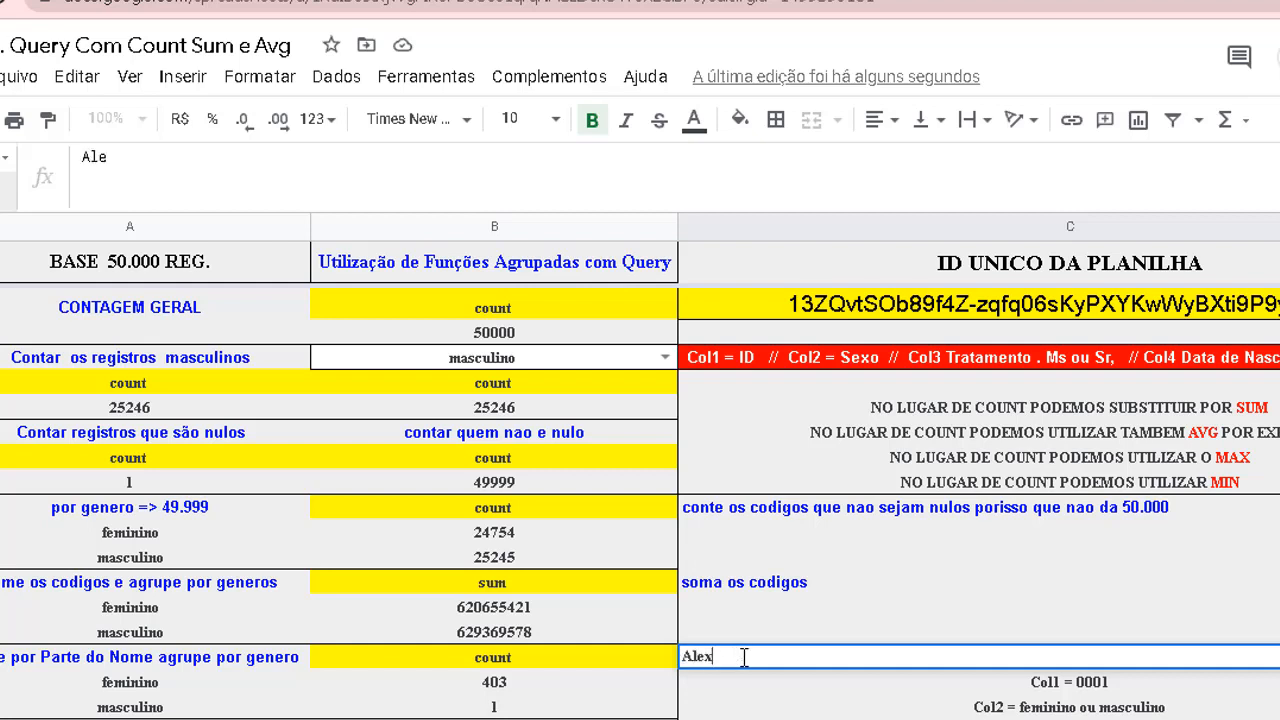
{"action": "key", "text": "Return"}
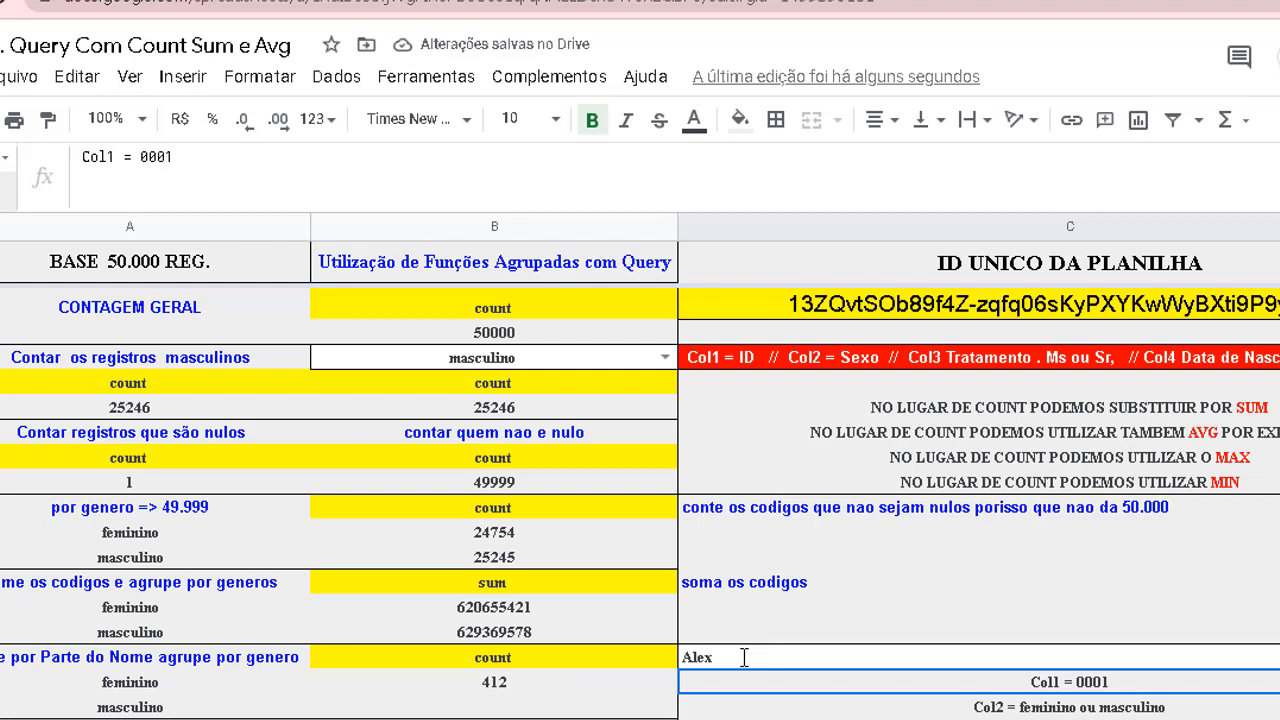
Try a different first name, written entirely in lowercase, as the criterion in C16
{"action": "left_click", "coordinate": [730, 660]}
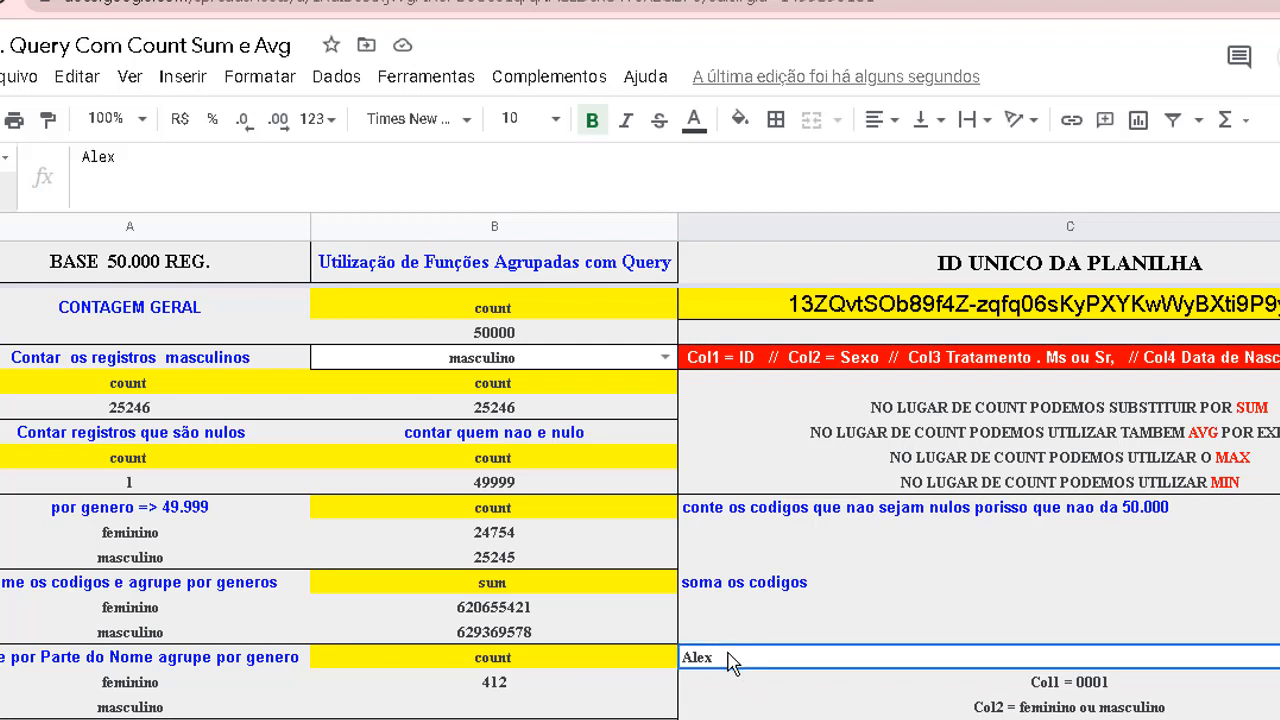
{"action": "double_click", "coordinate": [730, 660]}
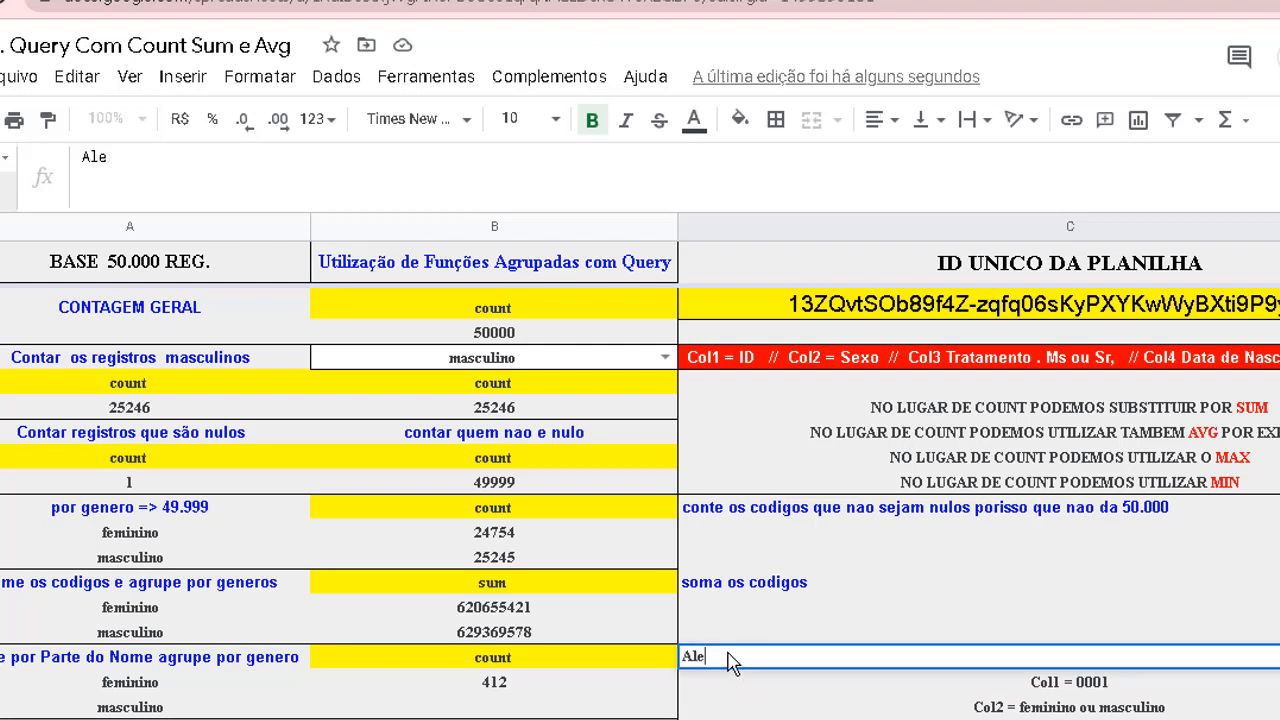
{"action": "key", "text": "BackSpace"}
{"action": "key", "text": "BackSpace"}
{"action": "key", "text": "BackSpace"}
{"action": "type", "text": "silvio"}
{"action": "key", "text": "Return"}
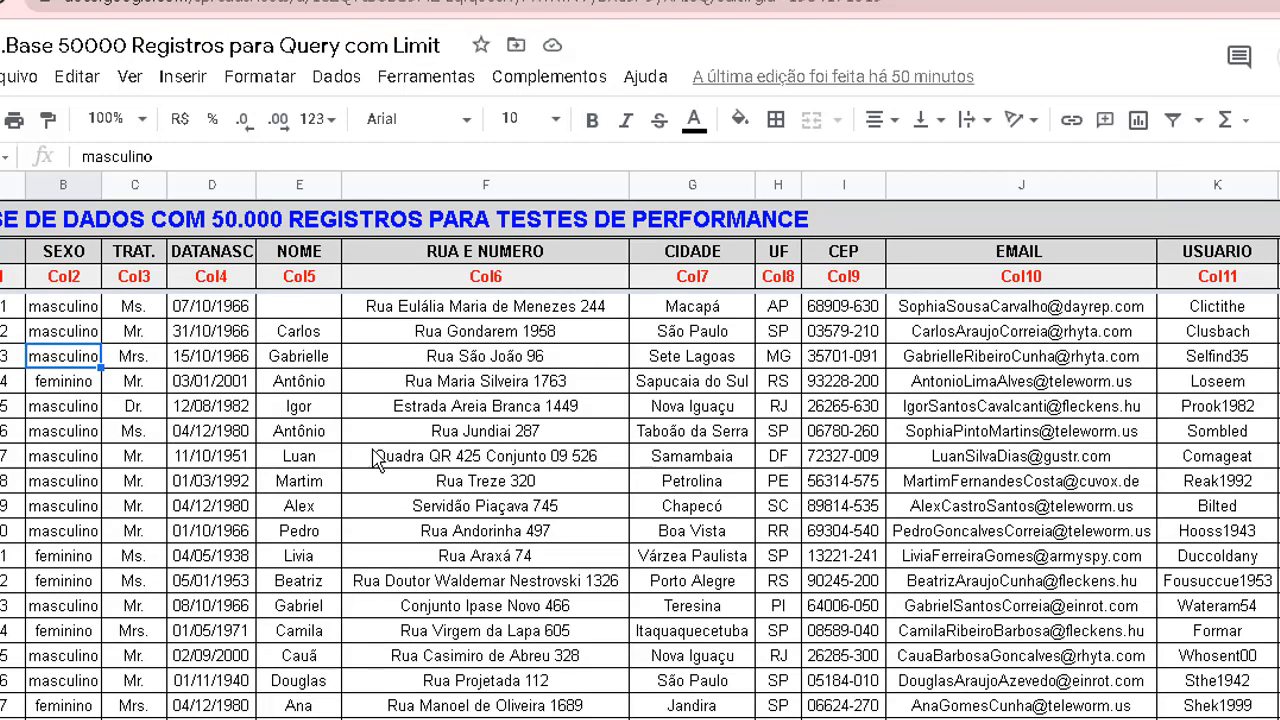
Check the second record's NOME value in the base file and try that name in lowercase in C16
{"action": "left_click", "coordinate": [296, 336]}
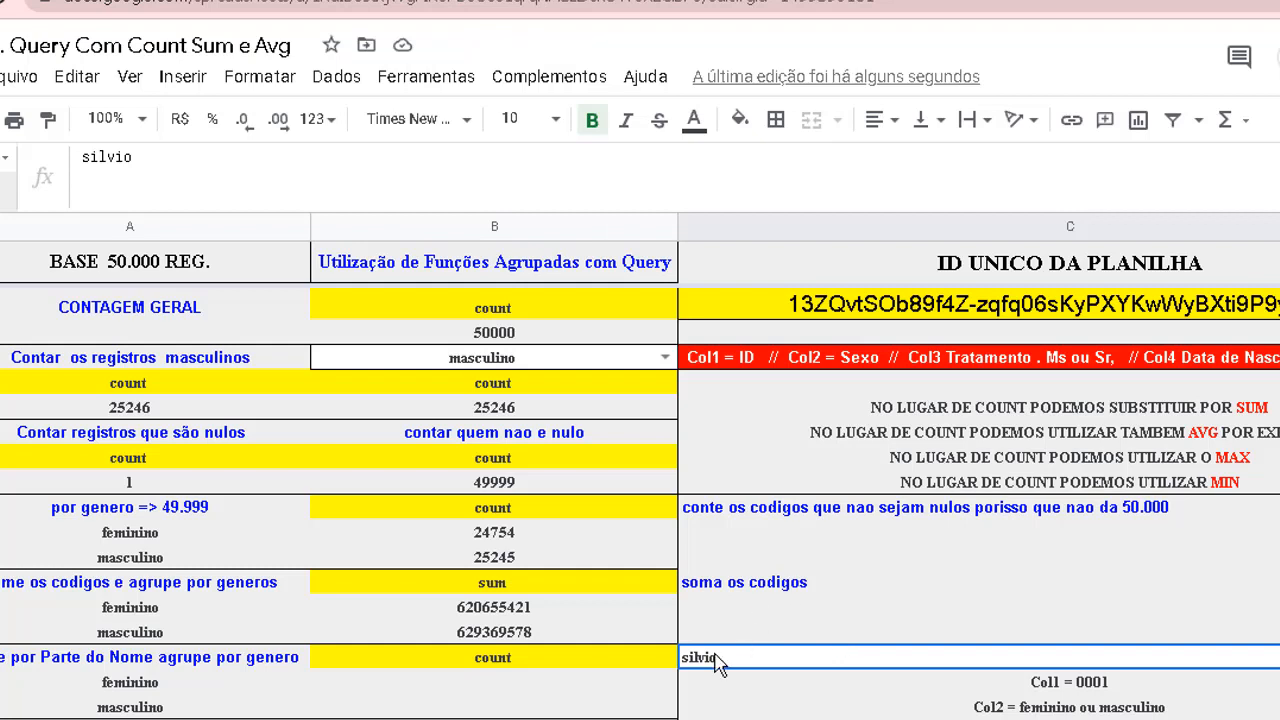
{"action": "double_click", "coordinate": [720, 660]}
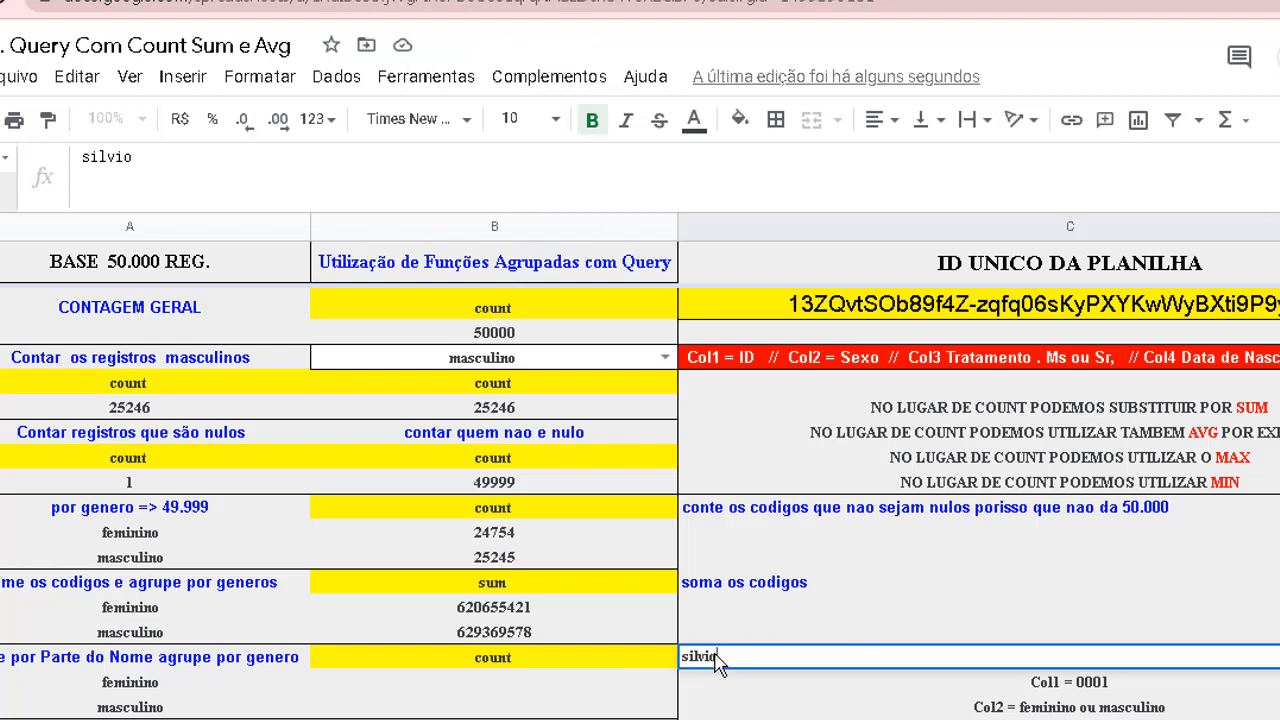
{"action": "type", "text": "arlos"}
{"action": "key", "text": "Return"}
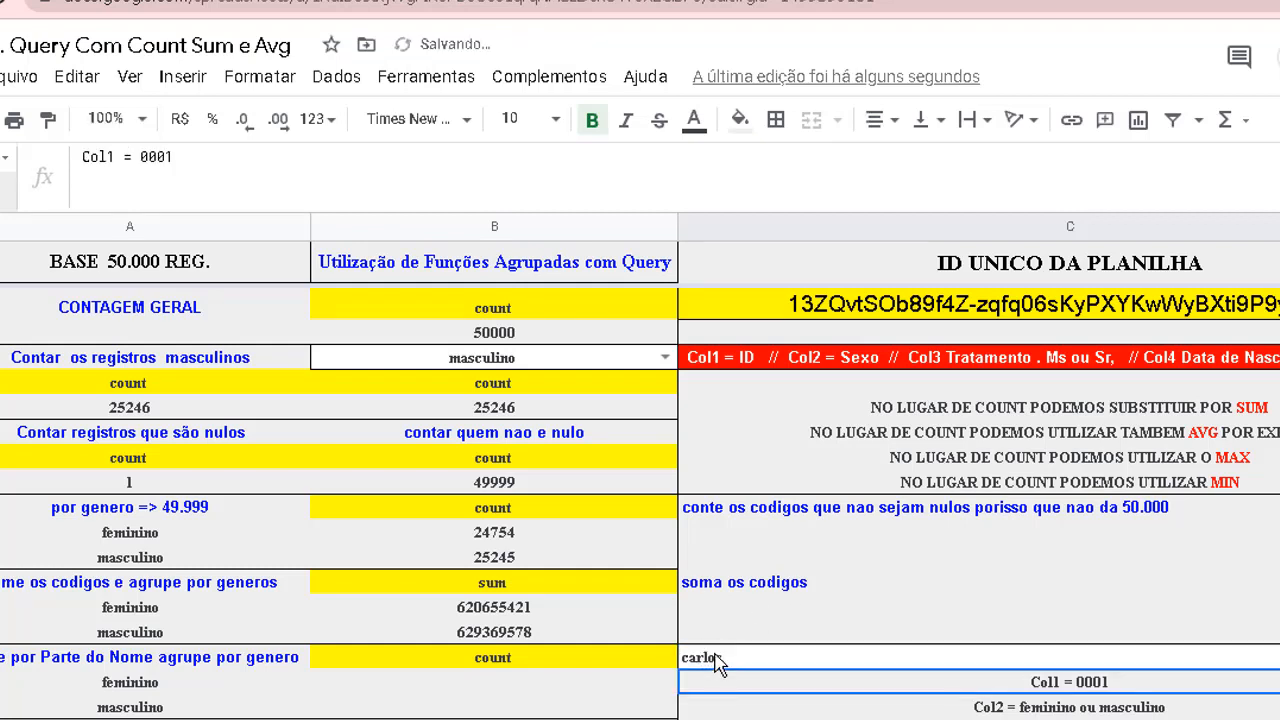
Re-enter the second record's first name in C16 with a capital initial and compare its spelling with the base file's NOME column
{"action": "left_click", "coordinate": [716, 659]}
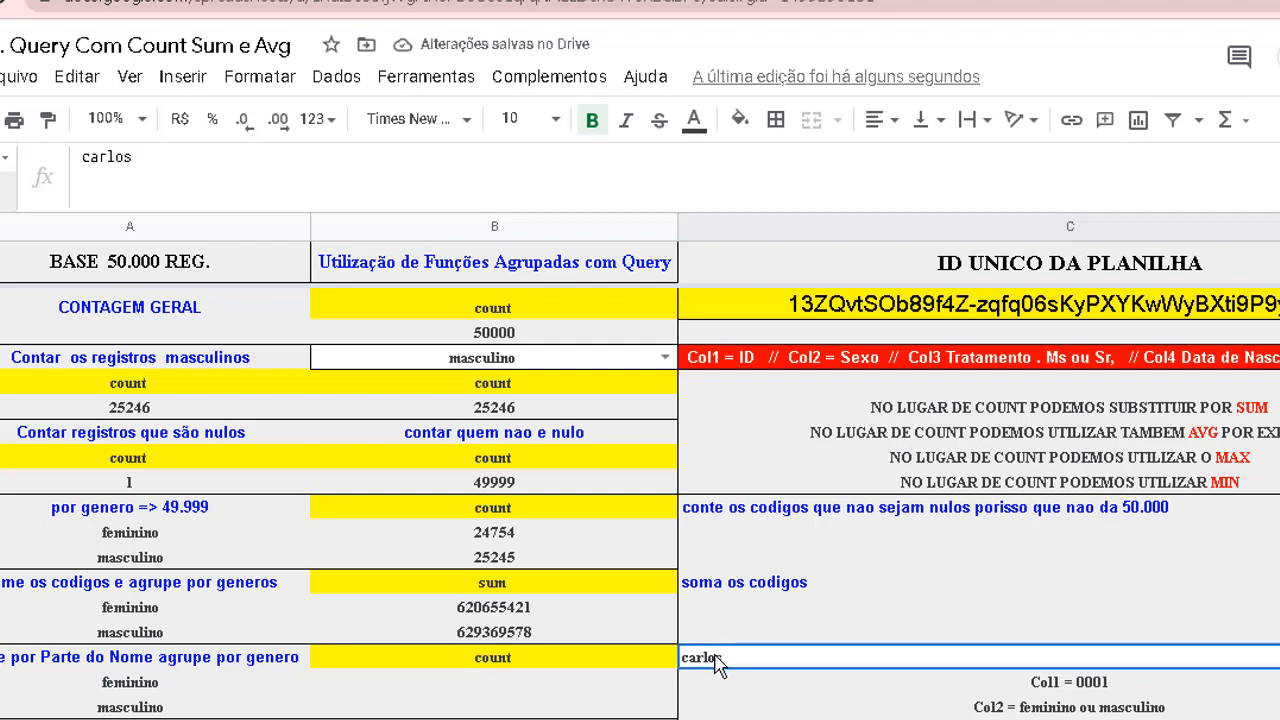
{"action": "type", "text": "Carlos"}
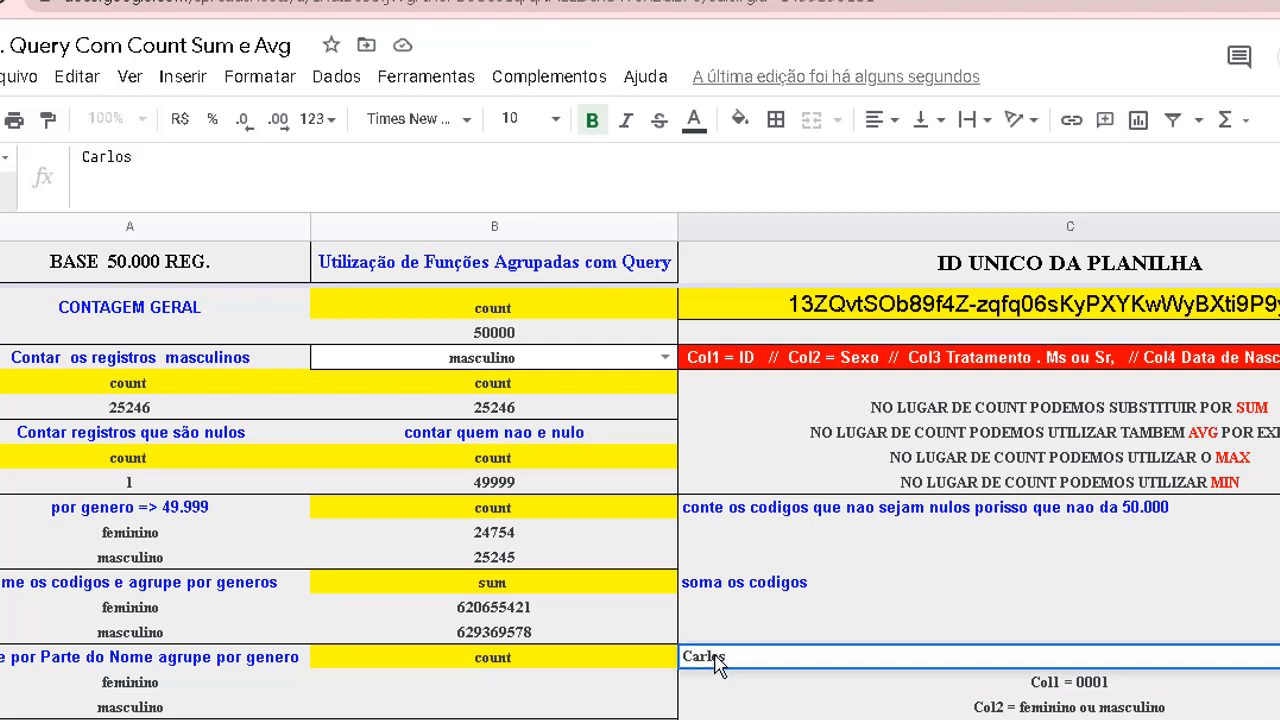
{"action": "key", "text": "Return"}
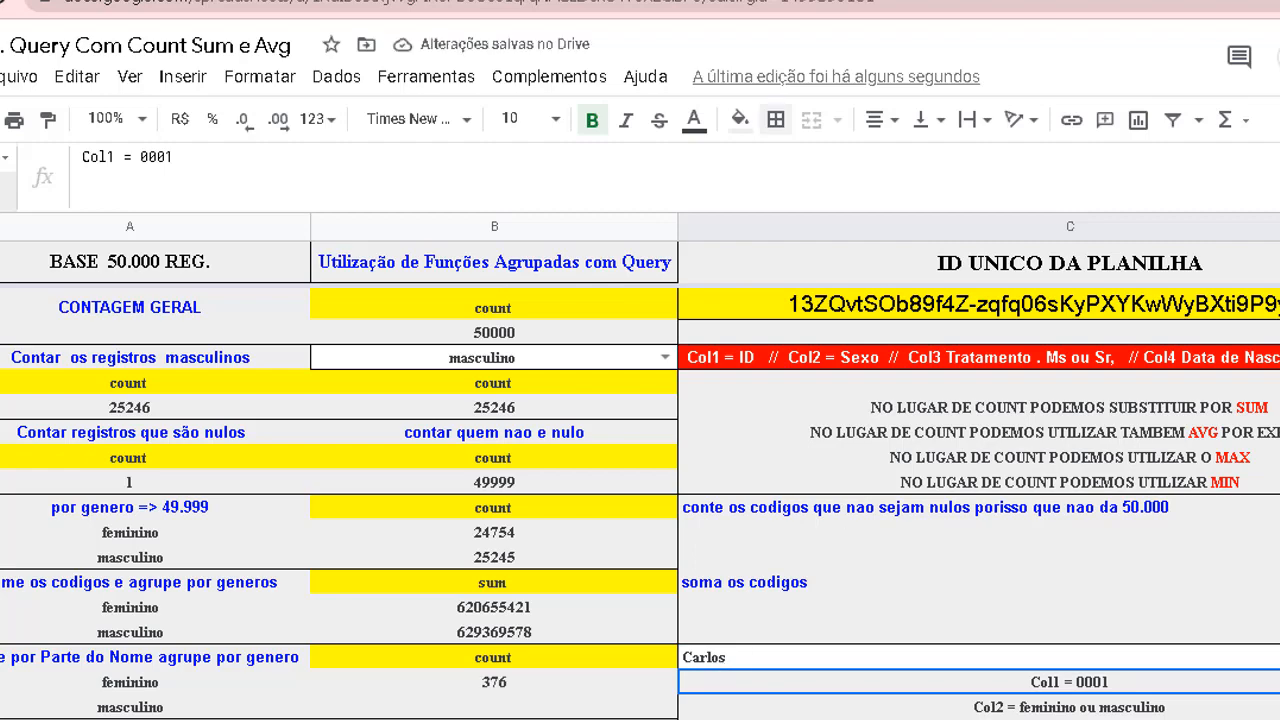
{"action": "left_click", "coordinate": [782, 1]}
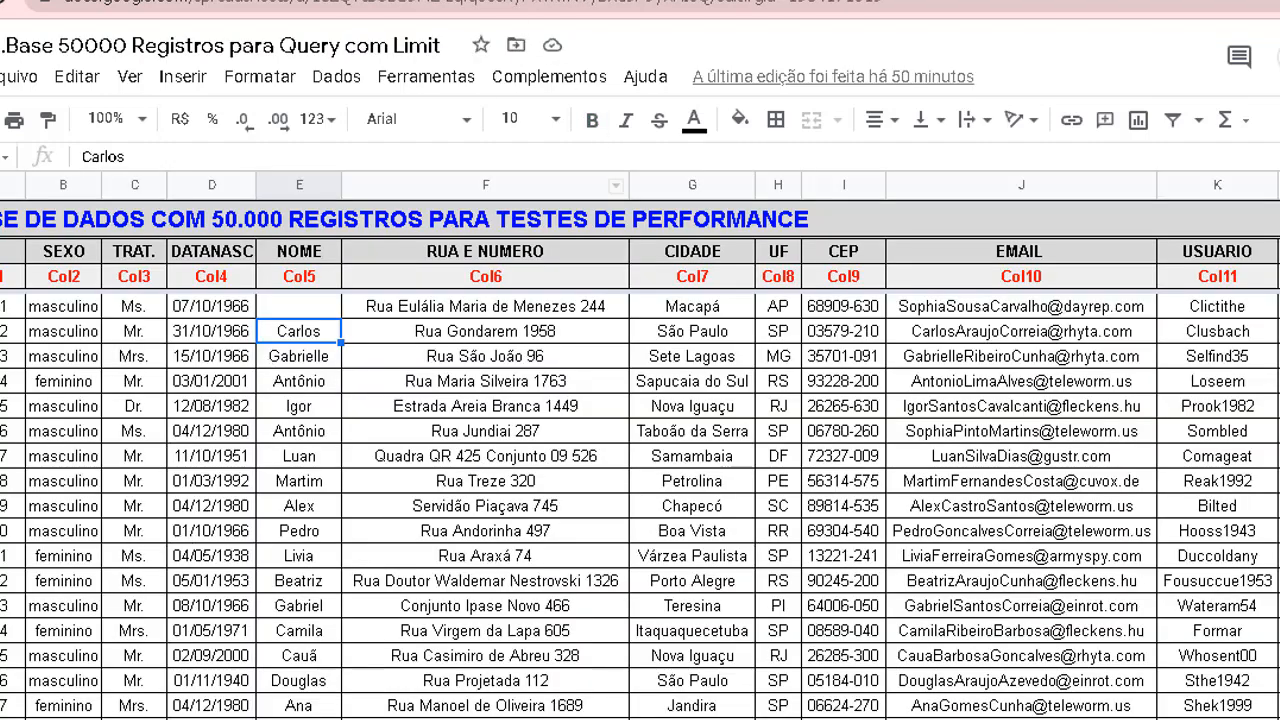
{"action": "left_click", "coordinate": [580, 1]}
{"action": "left_click", "coordinate": [703, 660]}
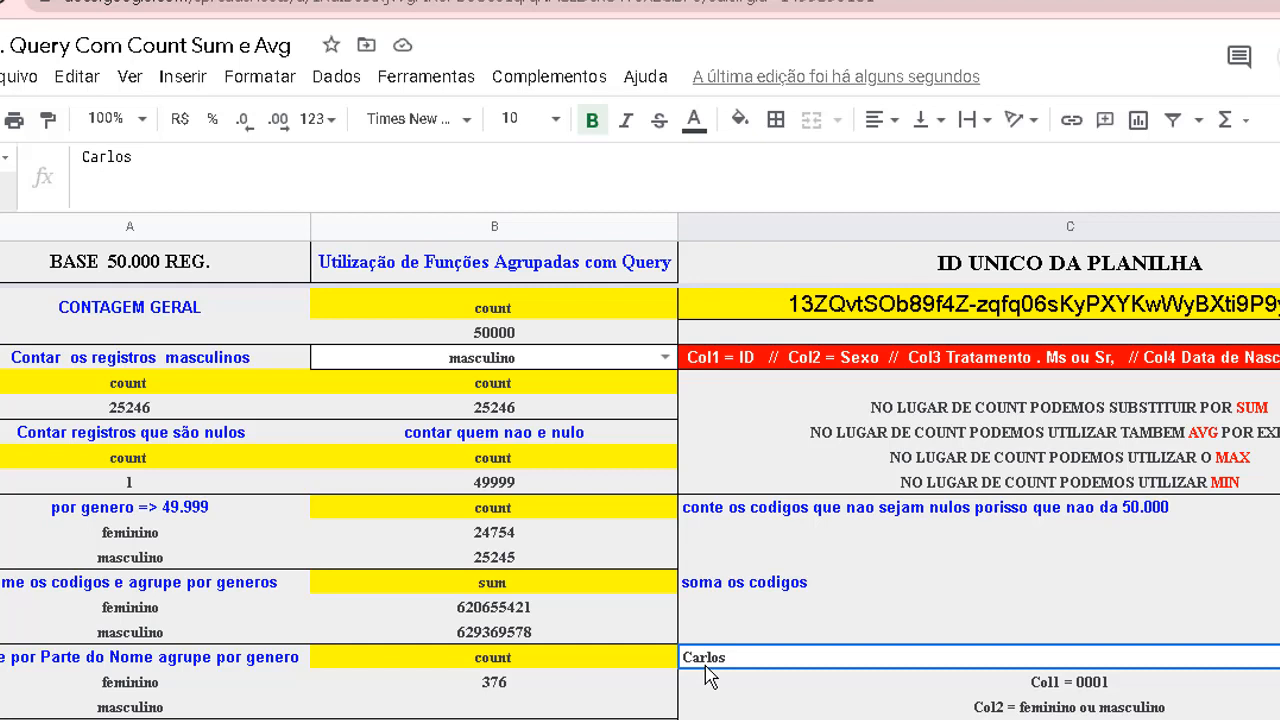
Examine the Contains condition on Col5 in B16's query formula, leaving the formula unedited
{"action": "left_click", "coordinate": [562, 668]}
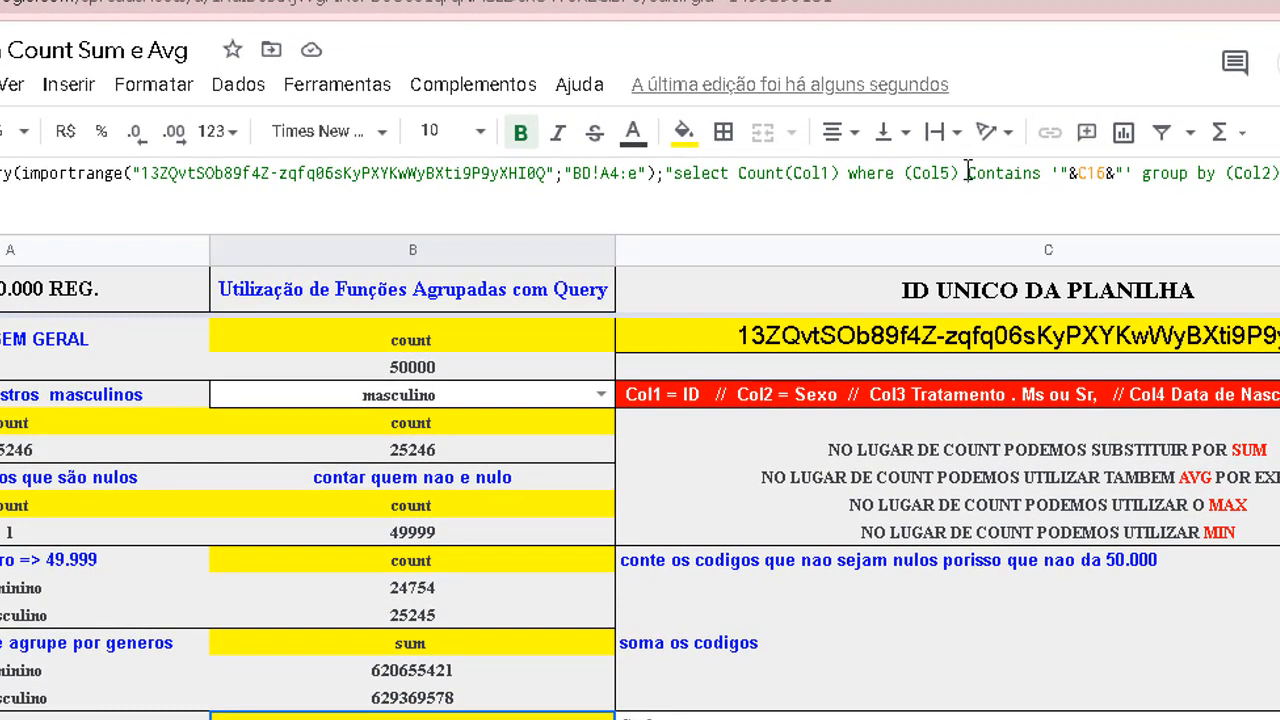
{"action": "left_click", "coordinate": [968, 173]}
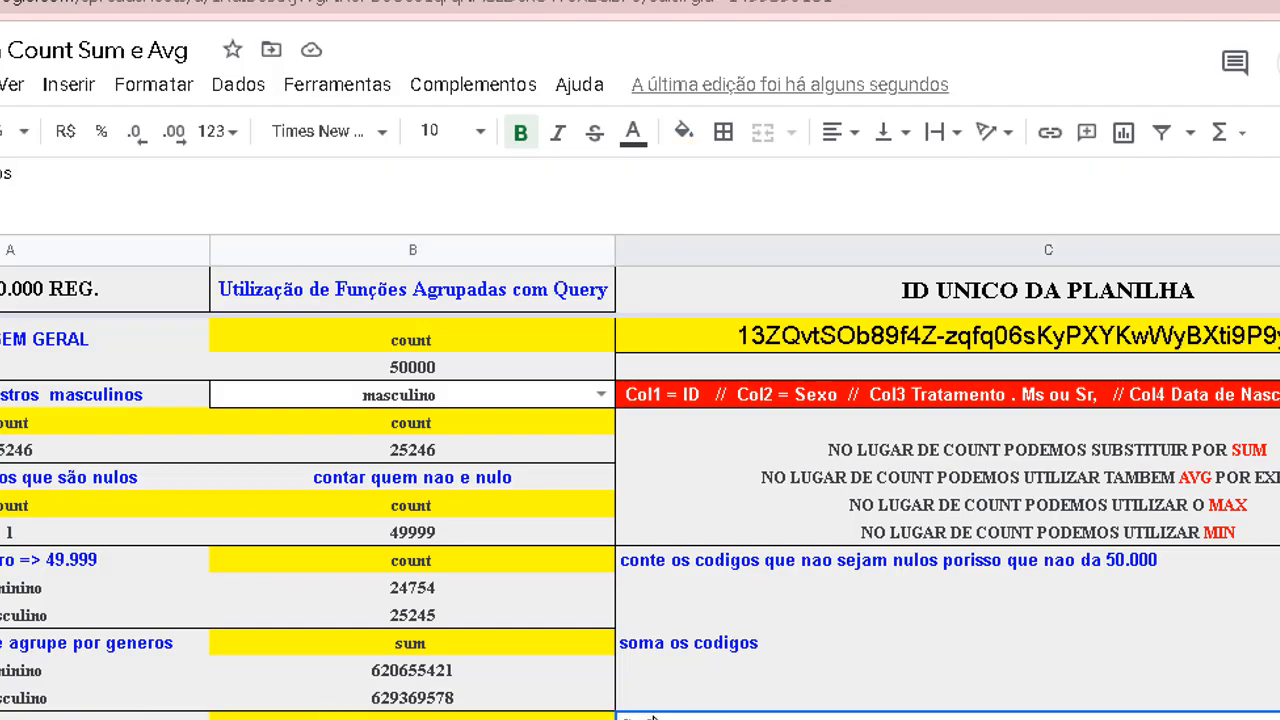
{"action": "key", "text": "Return"}
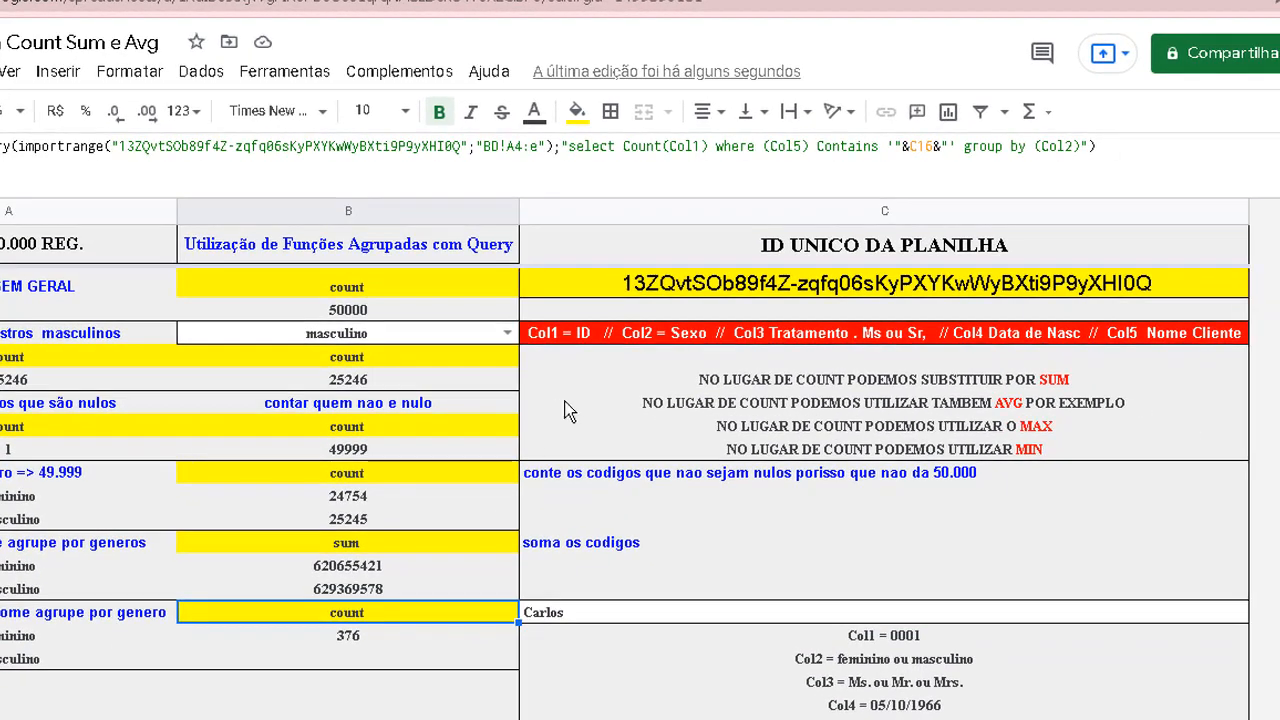
{"action": "left_click", "coordinate": [818, 146]}
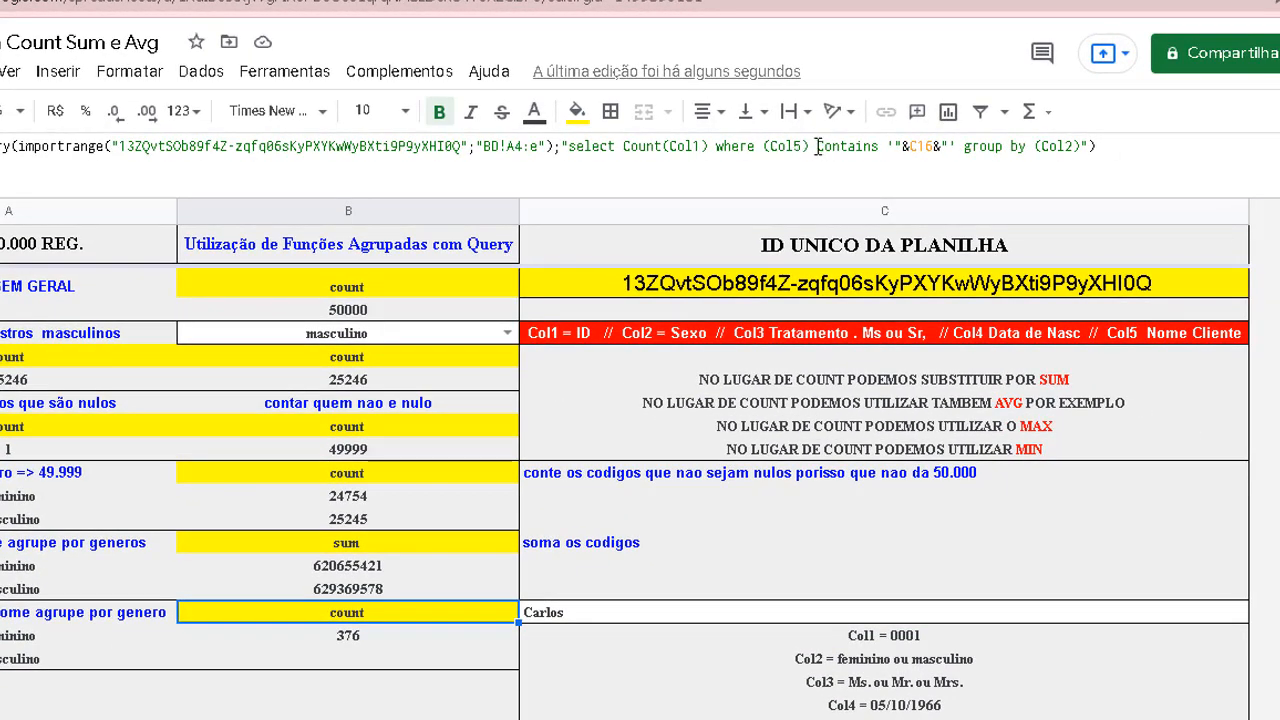
{"action": "left_click", "coordinate": [890, 146], "text": "shift"}
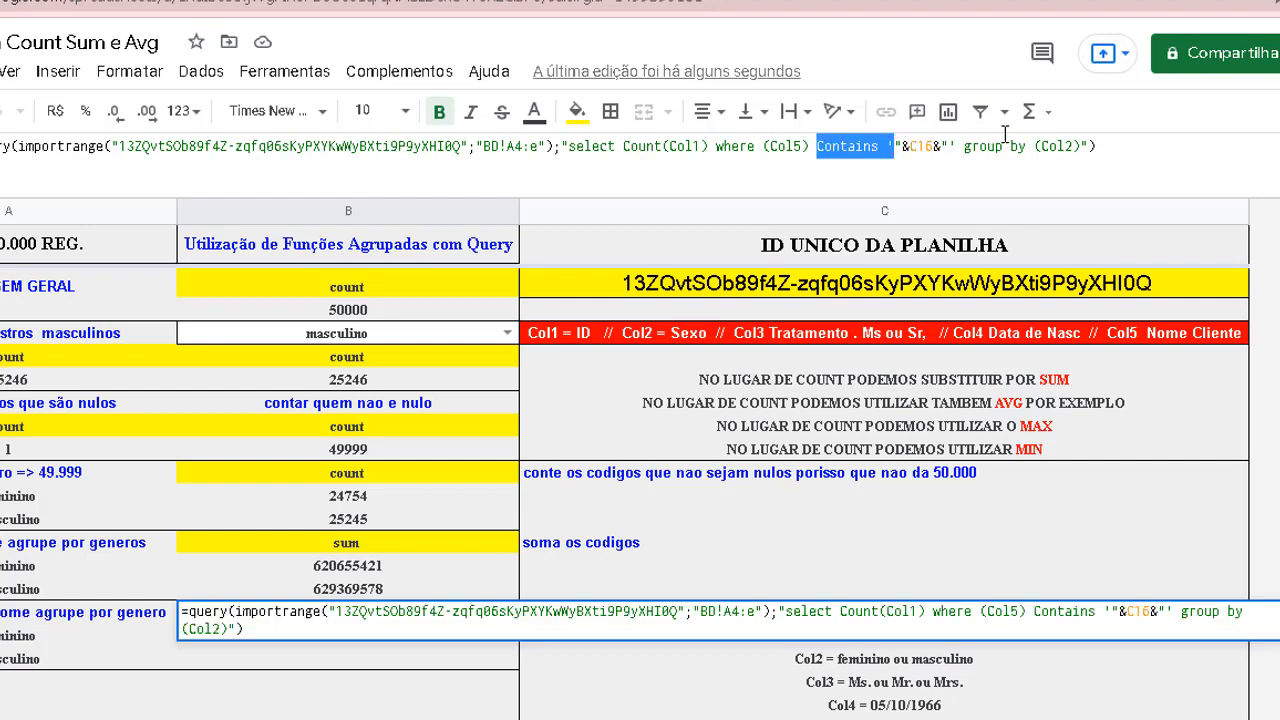
{"action": "key", "text": "Escape"}
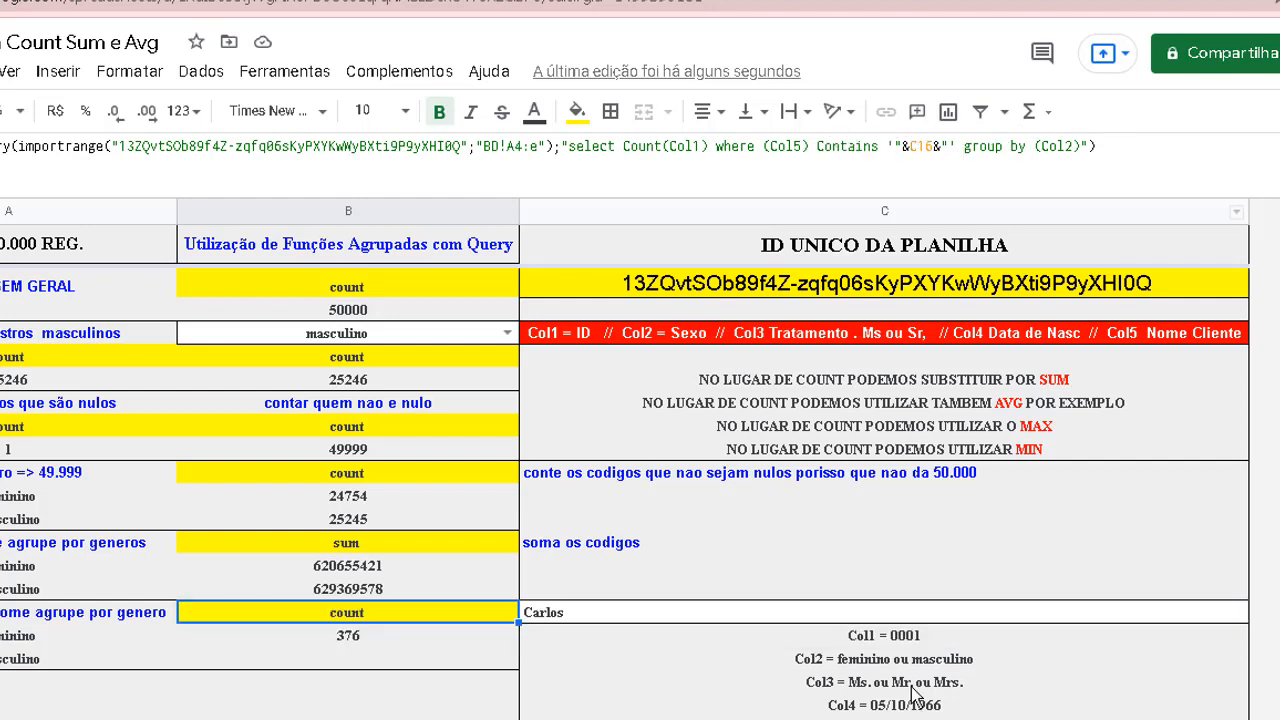
Review the Col2 note in C18, the gender labels below A16, the feminino count in B17 and the criterion in C16
{"action": "left_click", "coordinate": [853, 672]}
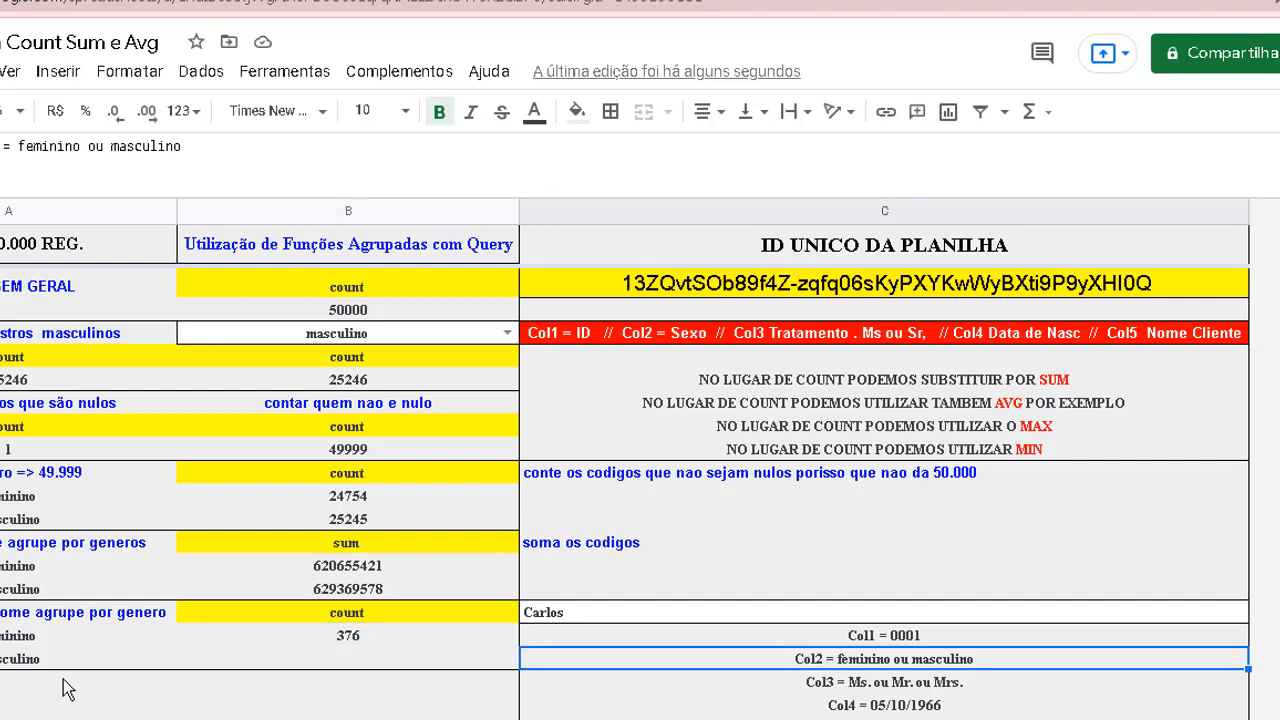
{"action": "left_click", "coordinate": [22, 657]}
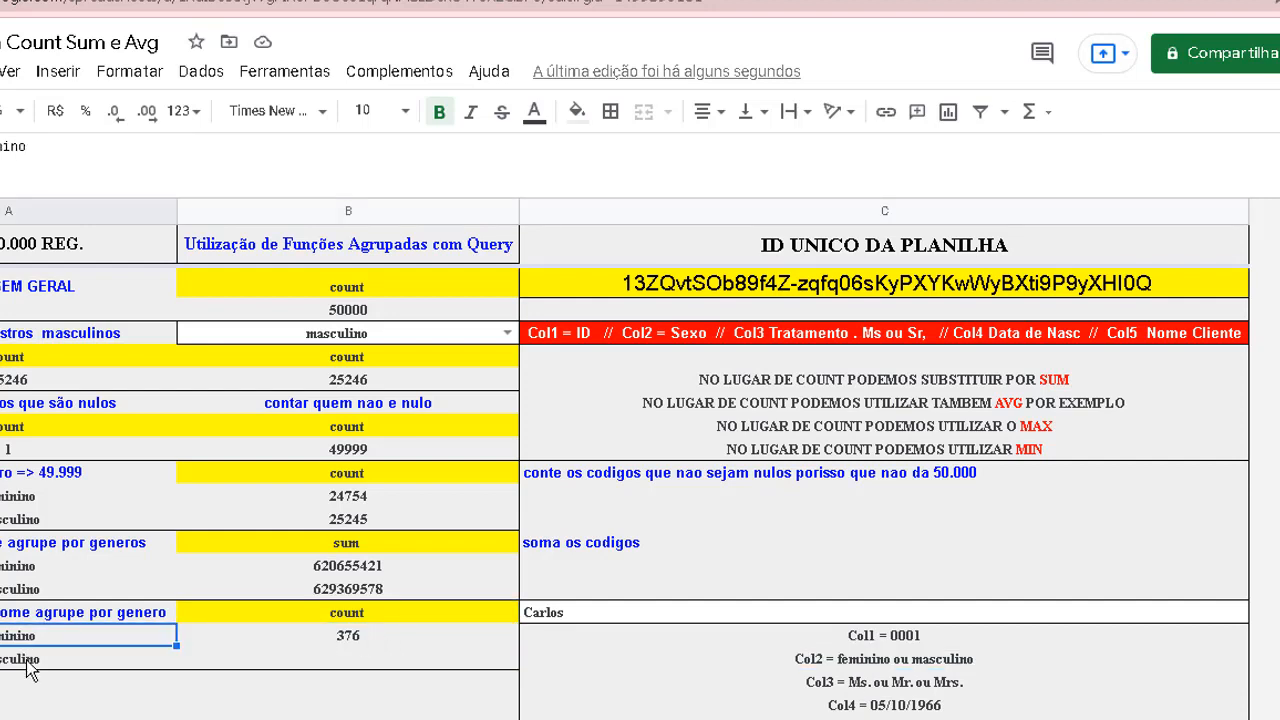
{"action": "left_click", "coordinate": [343, 640]}
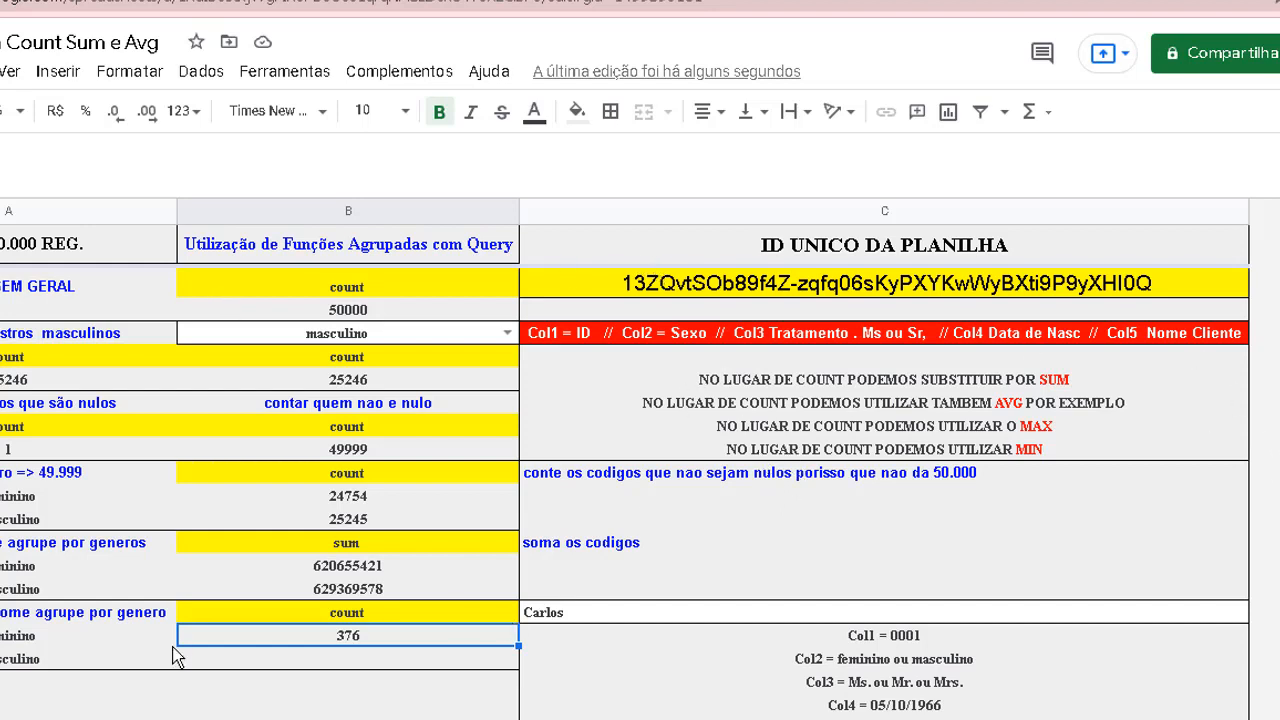
{"action": "left_click", "coordinate": [543, 614]}
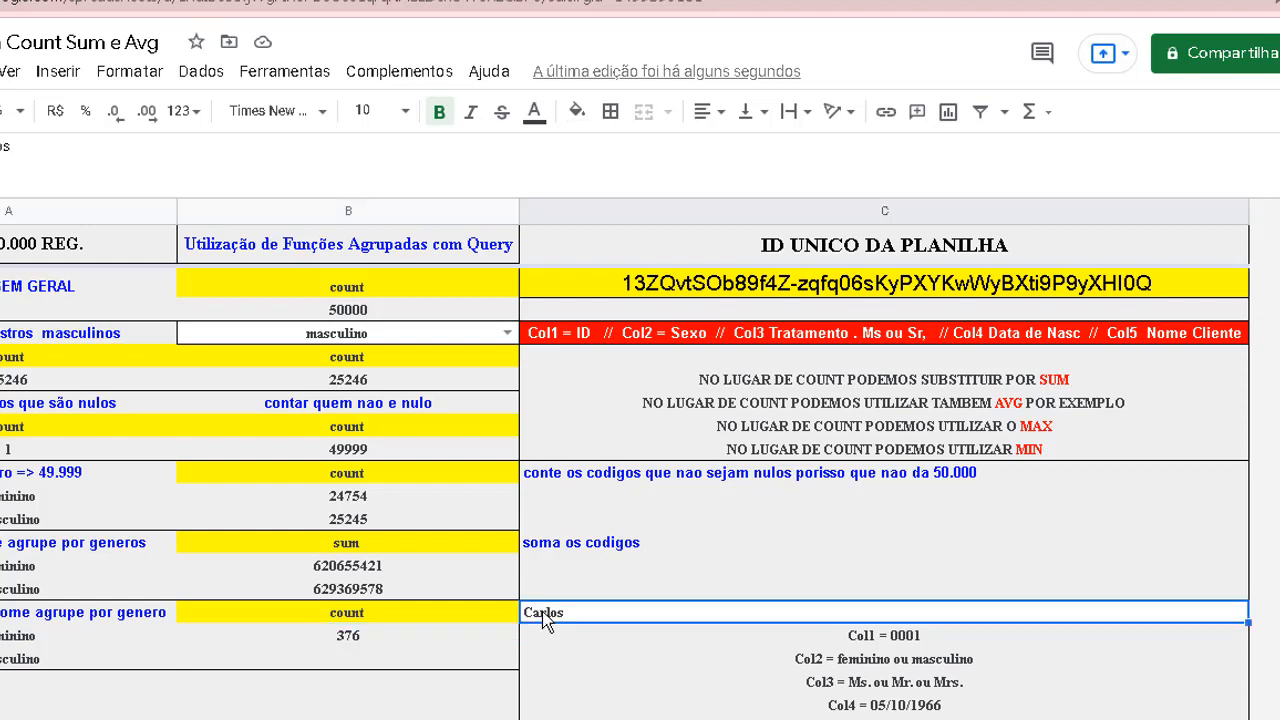